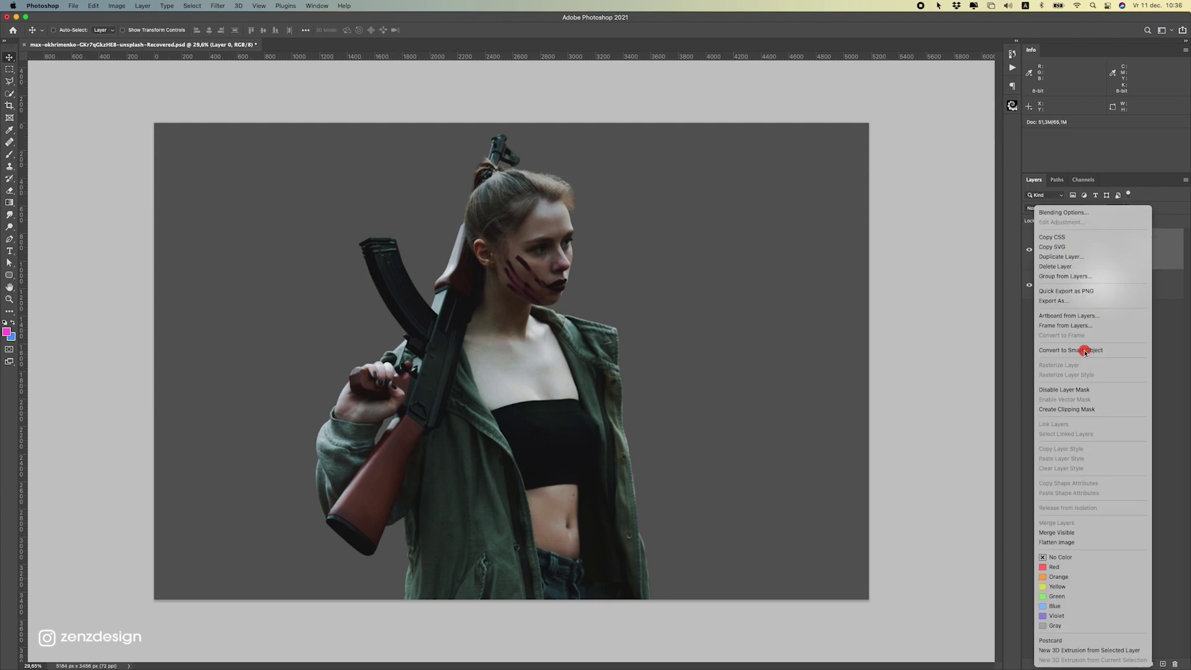
# Create a new portrait document of 2160 × 2700 pixels at 72 pixels/inch with a white background.
pyautogui.press('super+n')
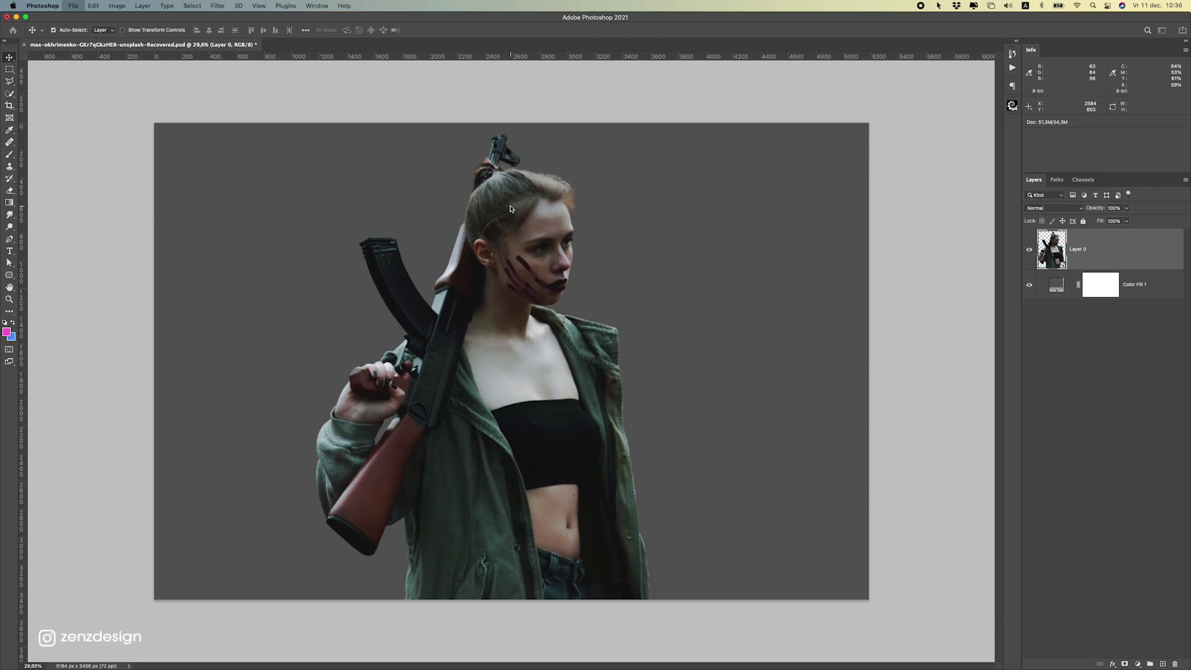
pyautogui.click(664, 290)
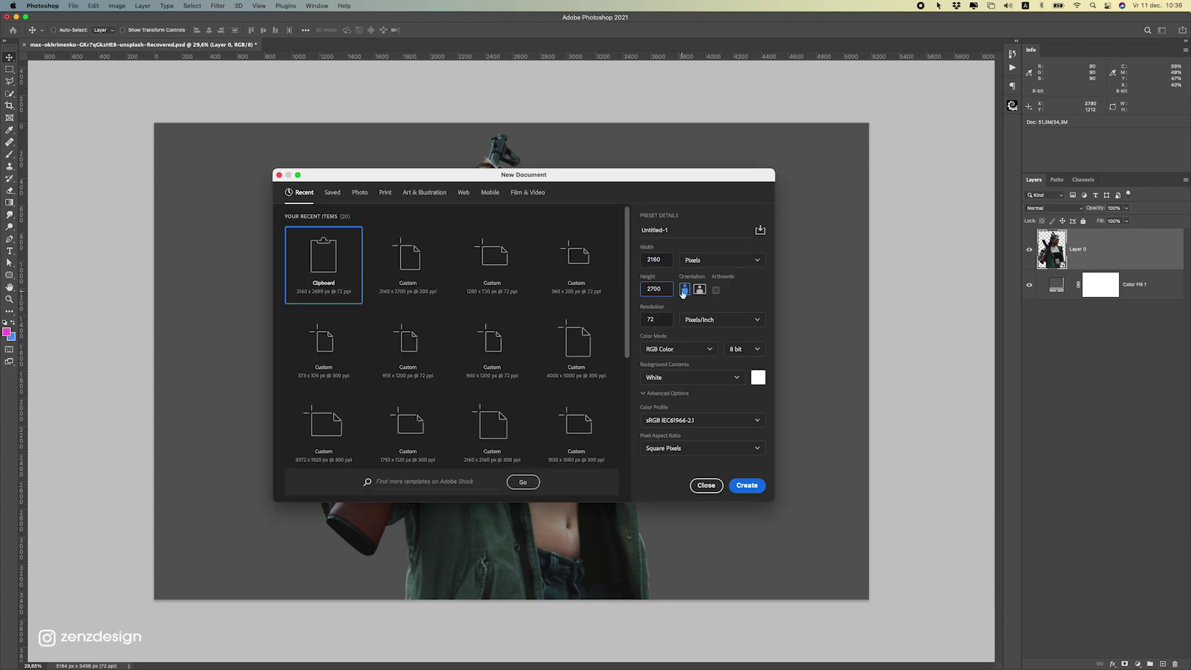
pyautogui.click(752, 488)
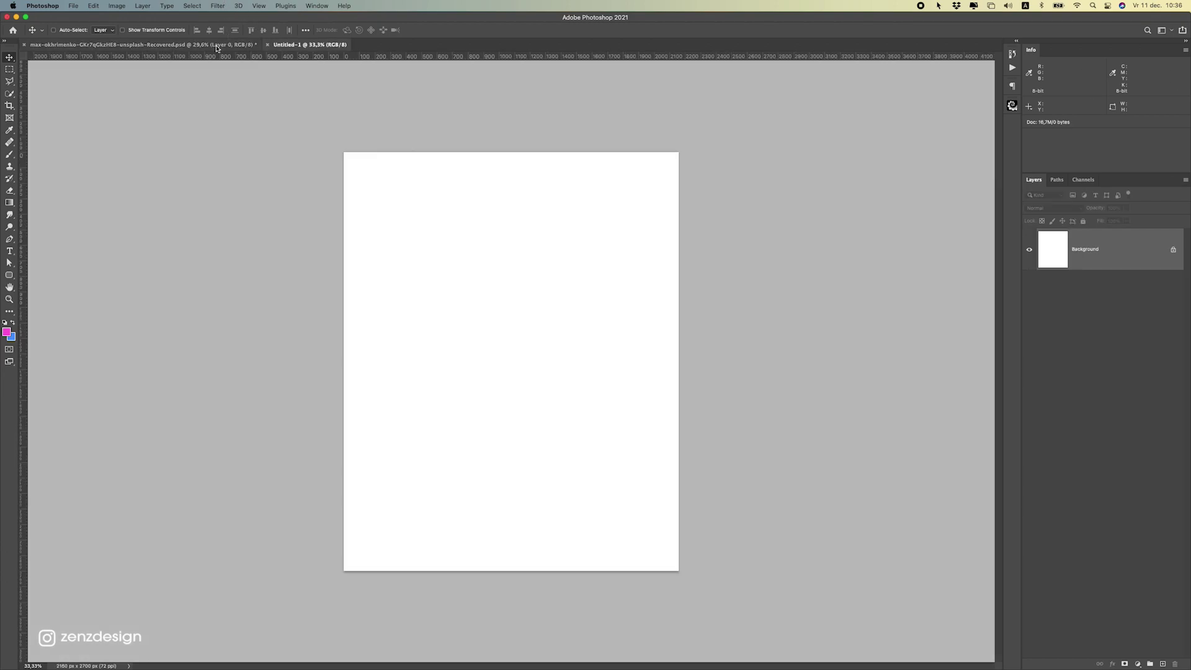
# Bring the cut-out woman from the original document into the new one, then scale and position her to fill most of the canvas.
pyautogui.click(218, 44)
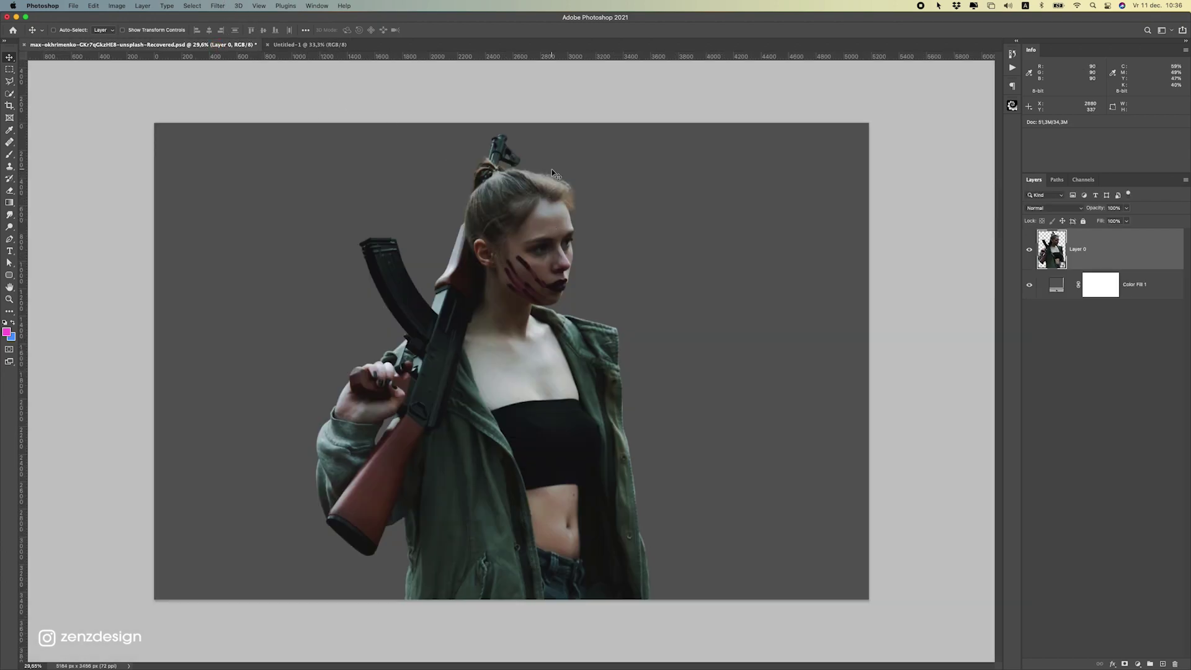
pyautogui.moveTo(481, 169); pyautogui.dragTo(523, 293)
pyautogui.press('super+t')
pyautogui.moveTo(691, 573); pyautogui.dragTo(590, 434)
pyautogui.moveTo(503, 327); pyautogui.dragTo(566, 464)
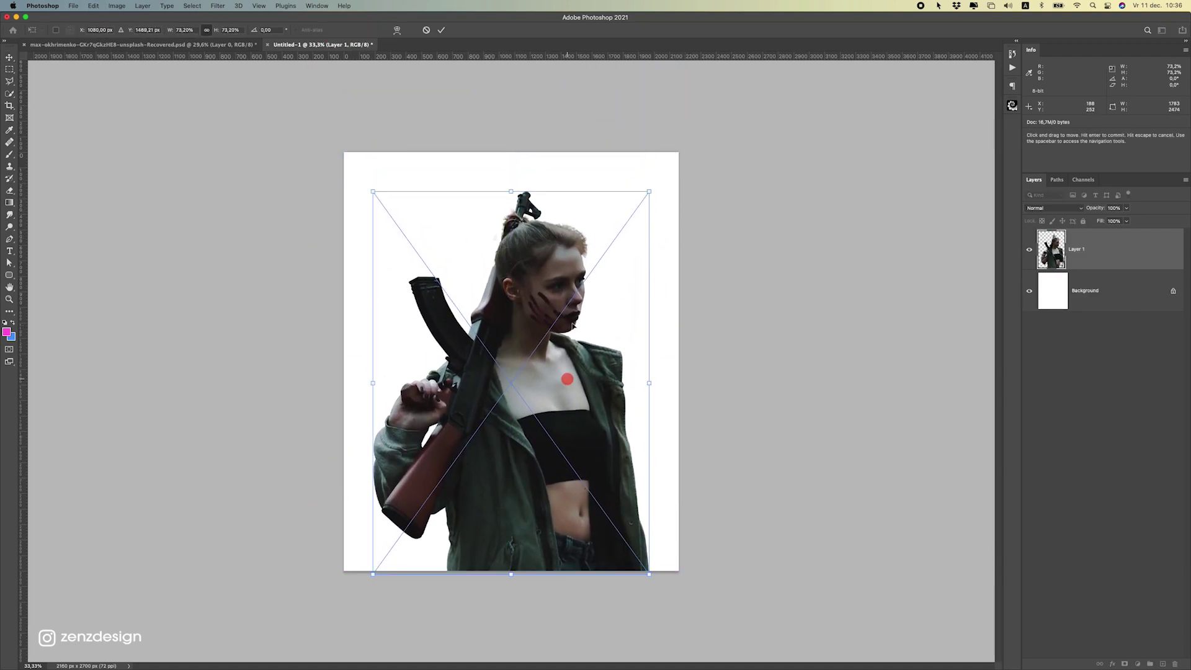
pyautogui.moveTo(649, 192); pyautogui.dragTo(650, 181)
pyautogui.press('Return')
pyautogui.moveTo(589, 328); pyautogui.dragTo(588, 324)
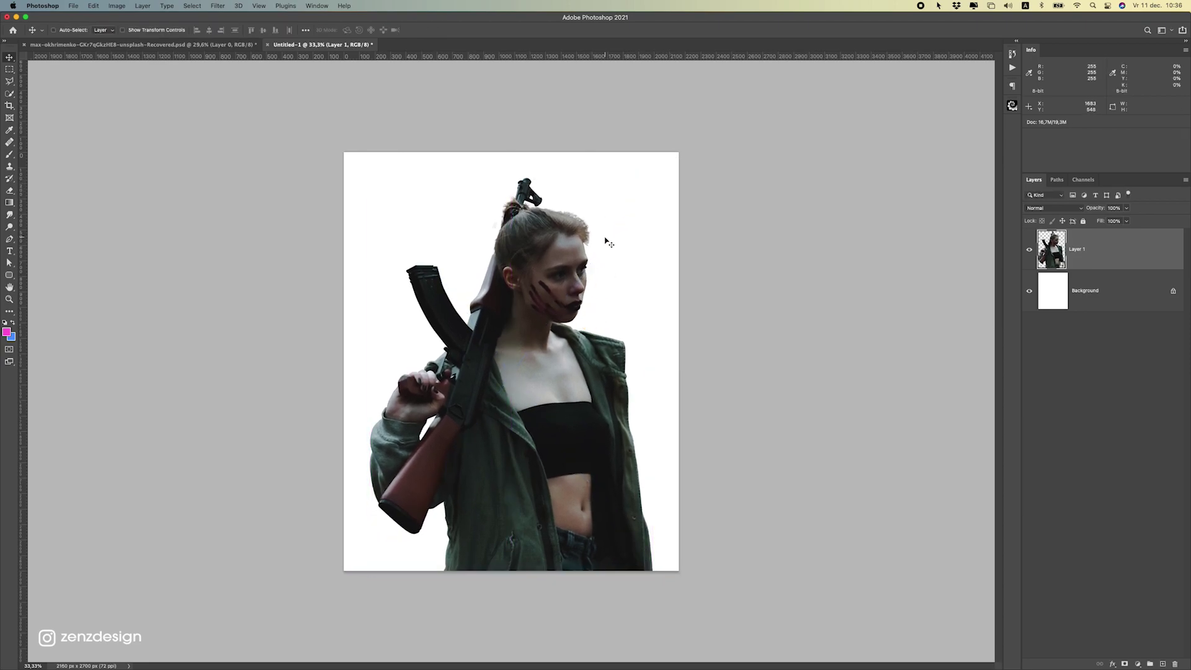
# Scale the woman down slightly to about 74.5% while keeping her lower edge at the base of the canvas.
pyautogui.press('super+t')
pyautogui.moveTo(653, 177); pyautogui.dragTo(651, 180)
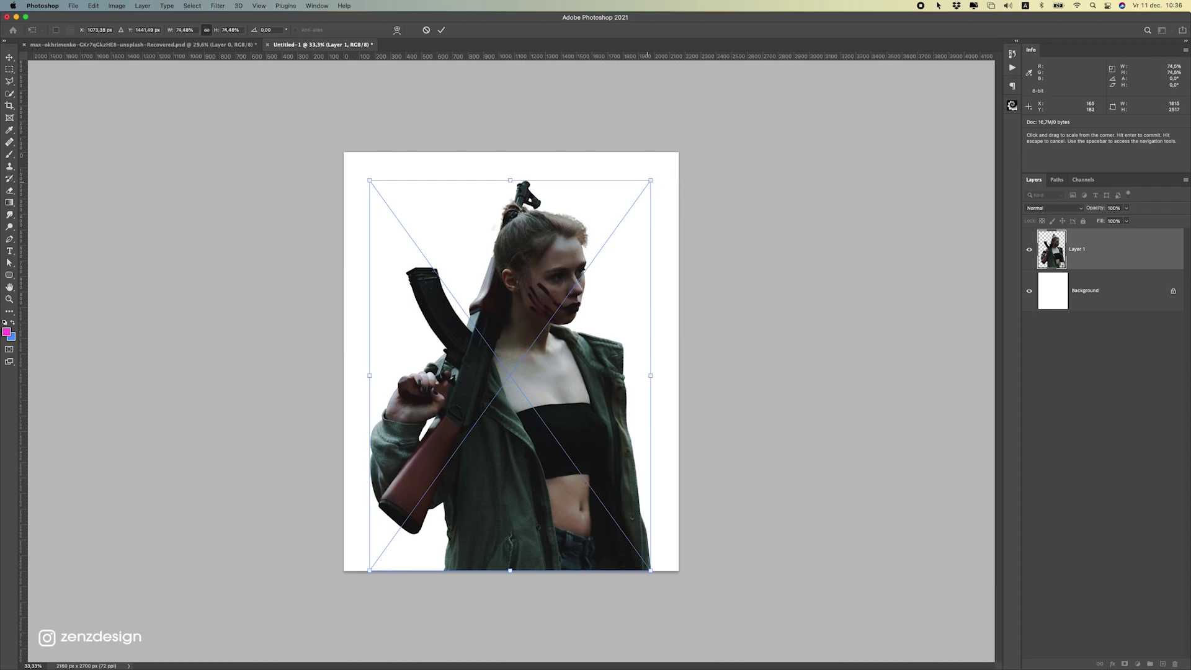
pyautogui.press('Return')
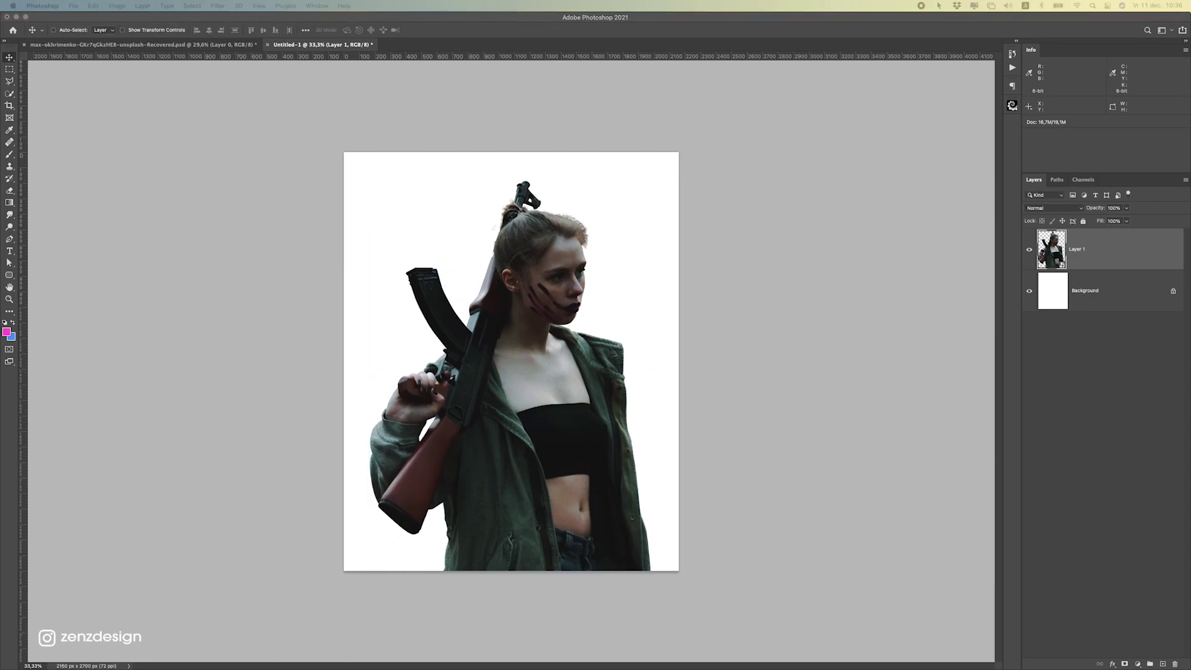
# Place the sean-foley neon street photo at 54% to fill the canvas and move its layer beneath the woman.
pyautogui.moveTo(1165, 437); pyautogui.dragTo(353, 332)
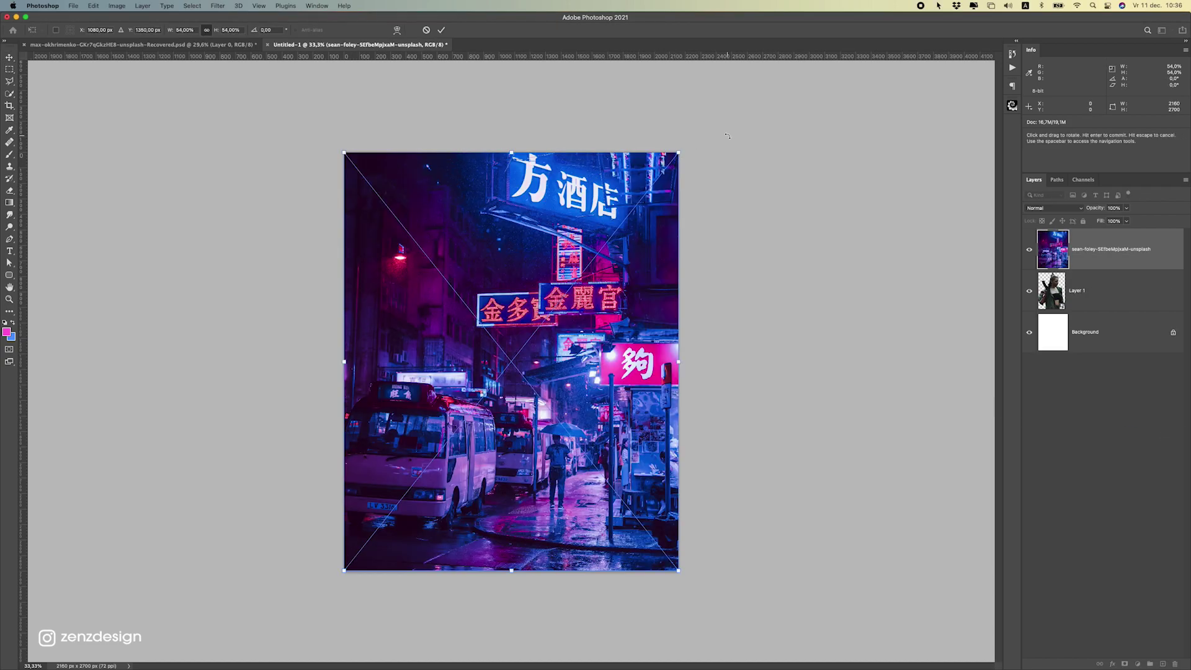
pyautogui.press('Return')
pyautogui.moveTo(1107, 254); pyautogui.dragTo(1123, 316)
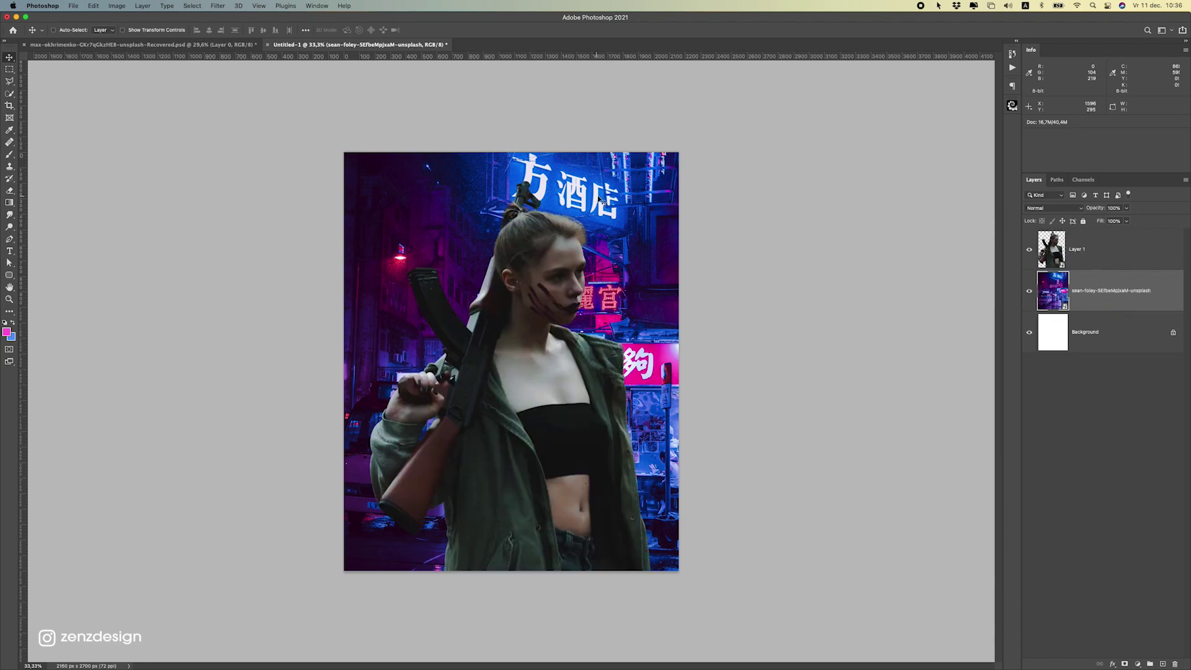
pyautogui.press('super+t')
pyautogui.press('Return')
# Rasterize the neon street layer and apply a Lens Blur with a triangular iris and a lowered radius.
pyautogui.rightClick(1108, 295)
pyautogui.click(1022, 393)
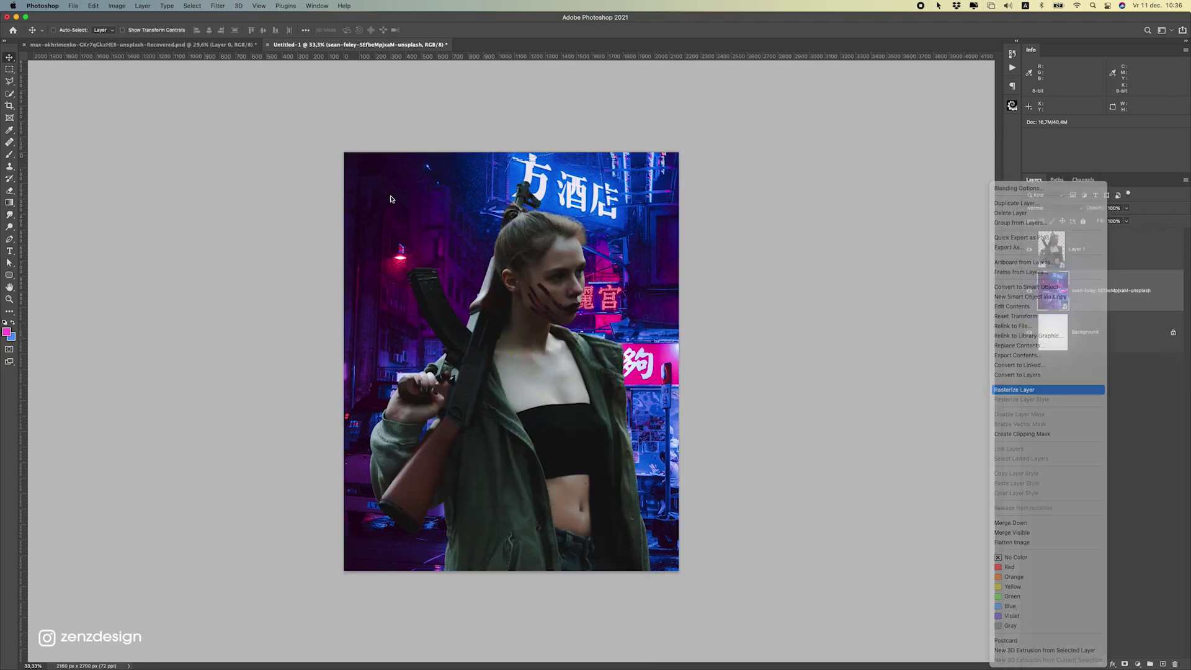
pyautogui.click(217, 6)
pyautogui.moveTo(298, 126)
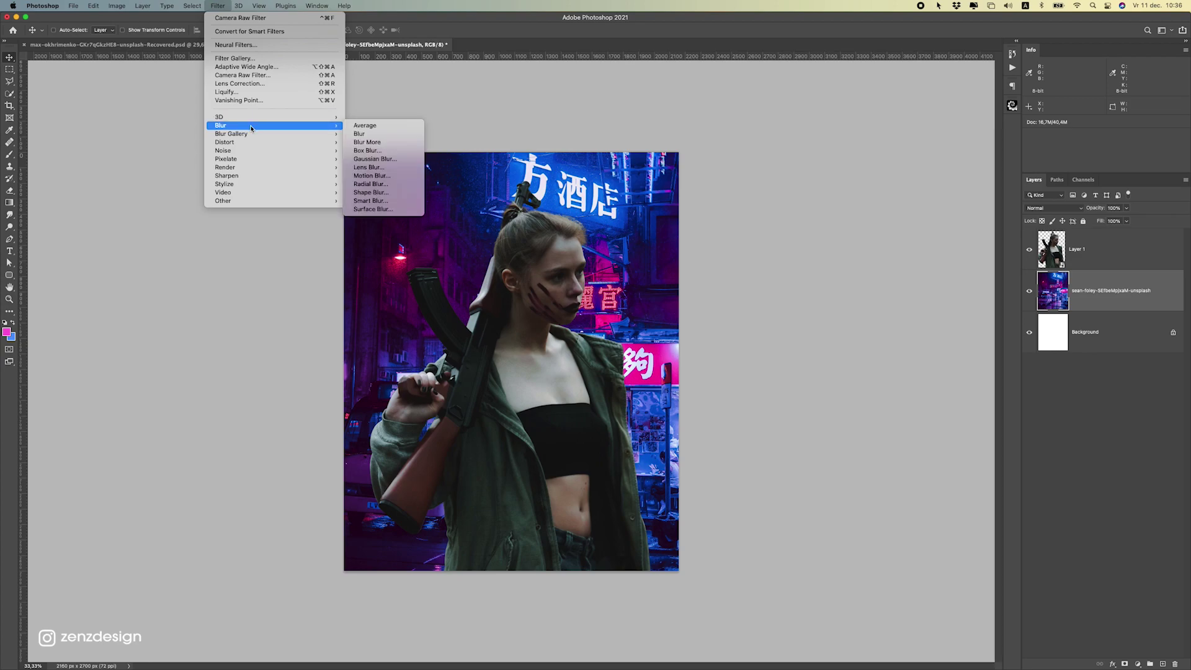
pyautogui.click(379, 169)
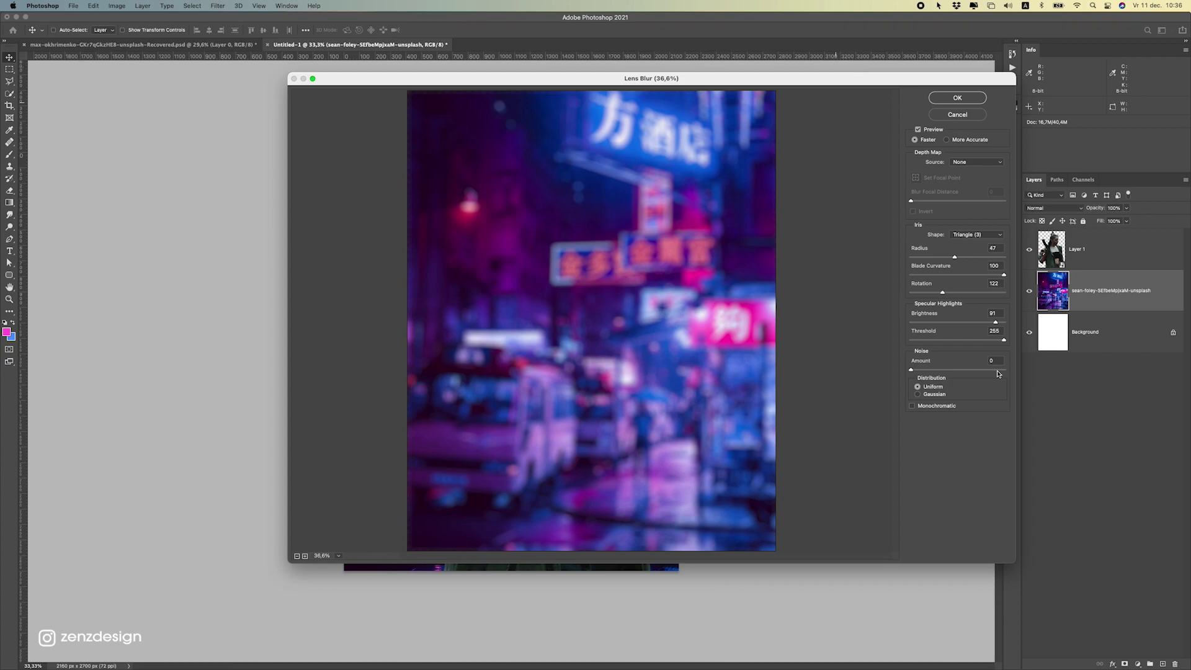
pyautogui.moveTo(949, 260); pyautogui.dragTo(941, 258)
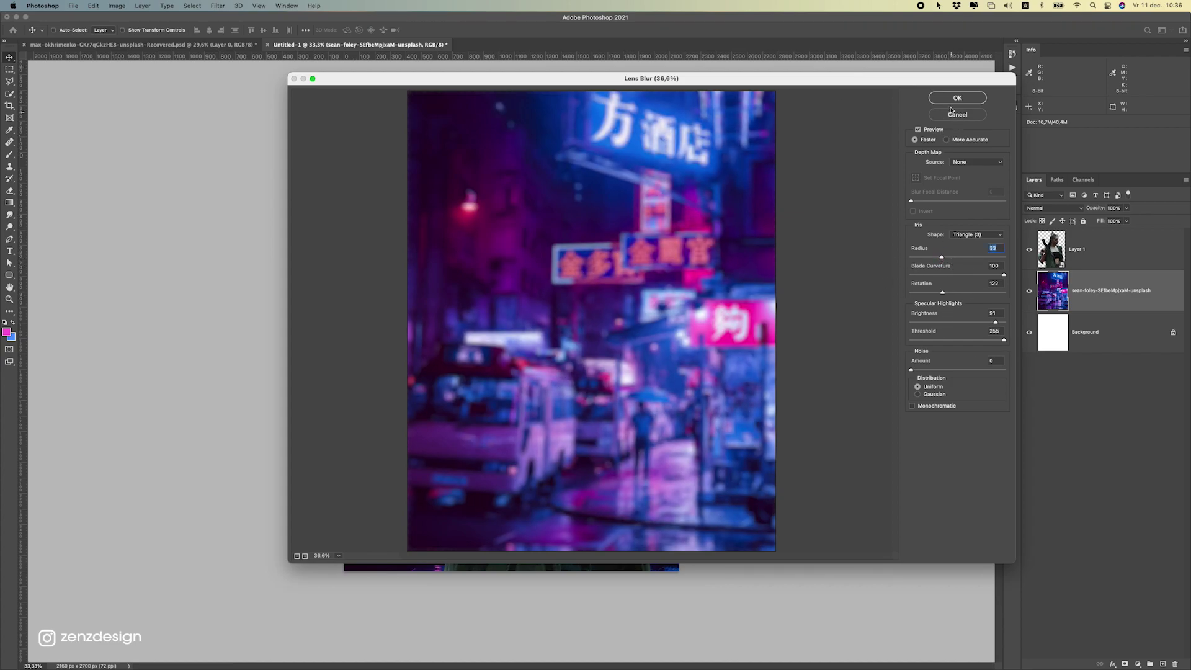
pyautogui.moveTo(942, 257); pyautogui.dragTo(937, 259)
pyautogui.click(972, 93)
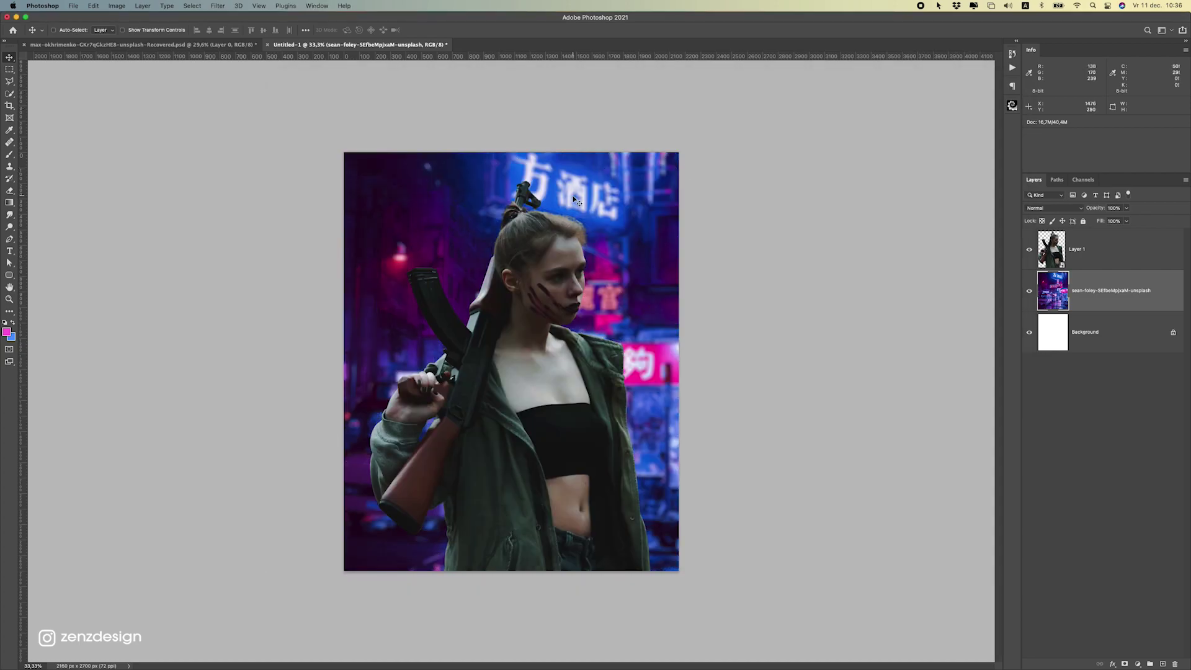
# Select the woman's layer and change the area surrounding the canvas to a darker color.
pyautogui.press('super+0')
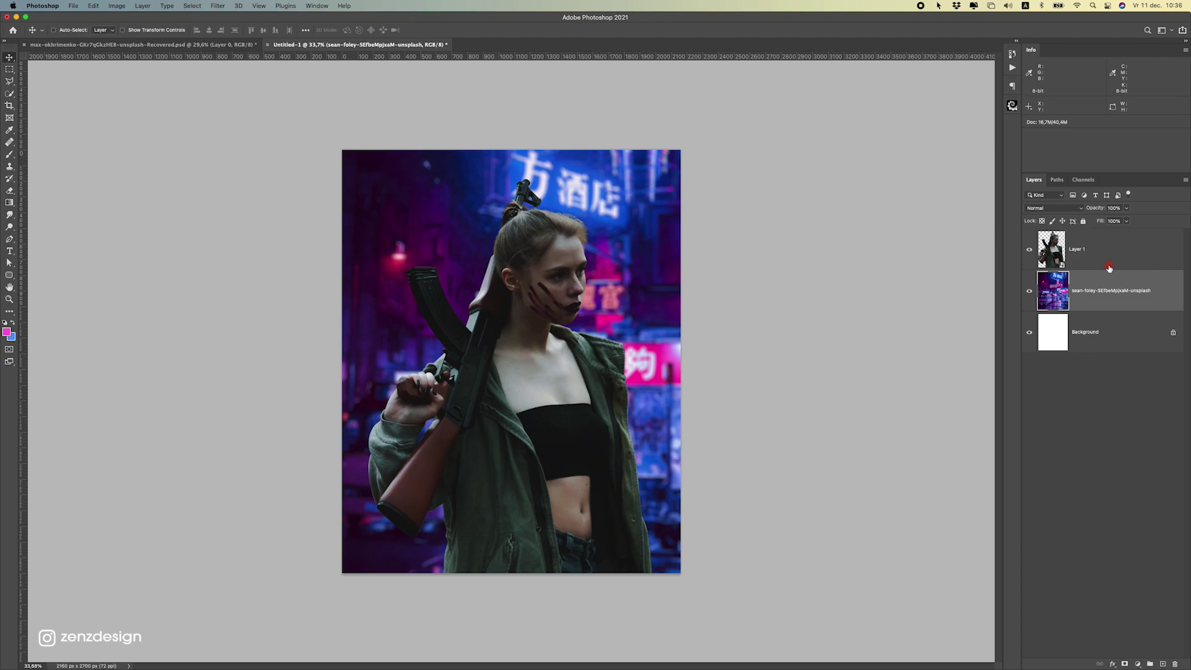
pyautogui.click(1110, 266)
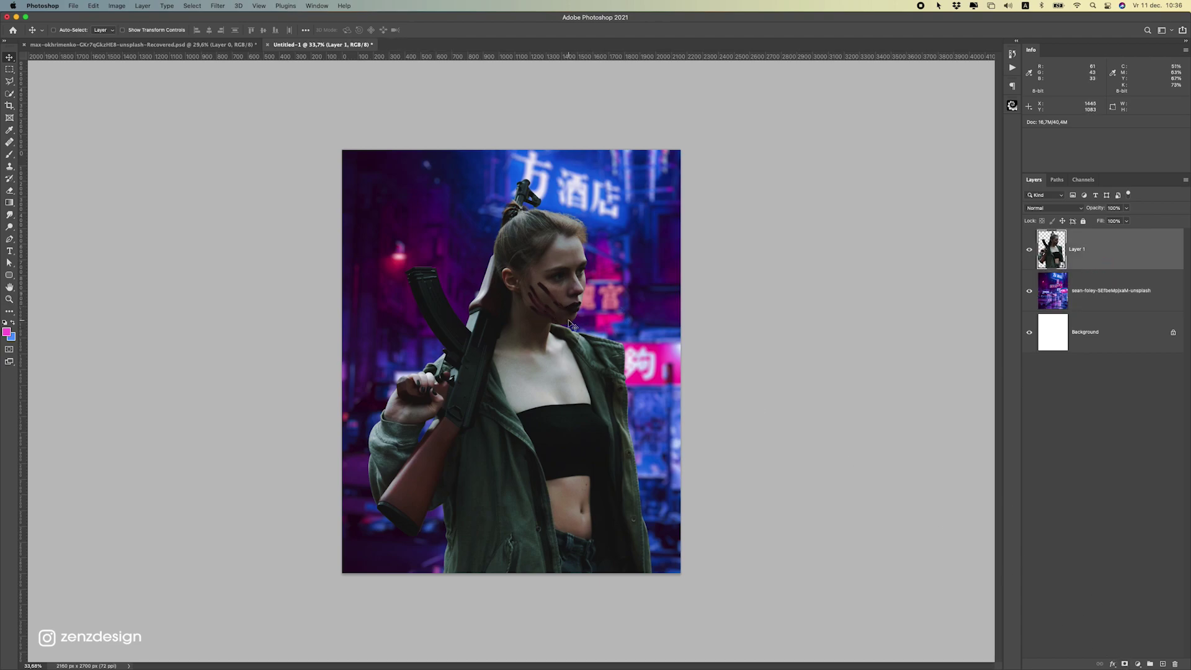
pyautogui.scroll(2, 569, 321)
pyautogui.rightClick(818, 230)
pyautogui.click(831, 236)
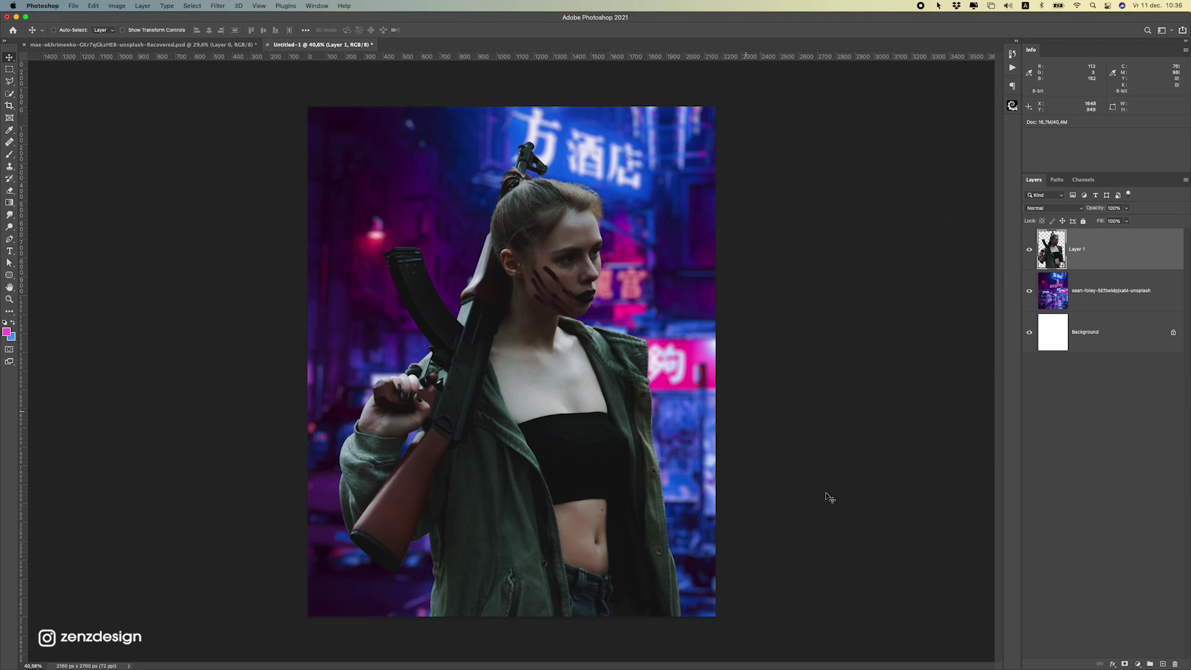
# Clip a Color Balance adjustment to the woman's layer with midtones at -22 Cyan/Red and +17 Yellow/Blue.
pyautogui.click(1138, 664)
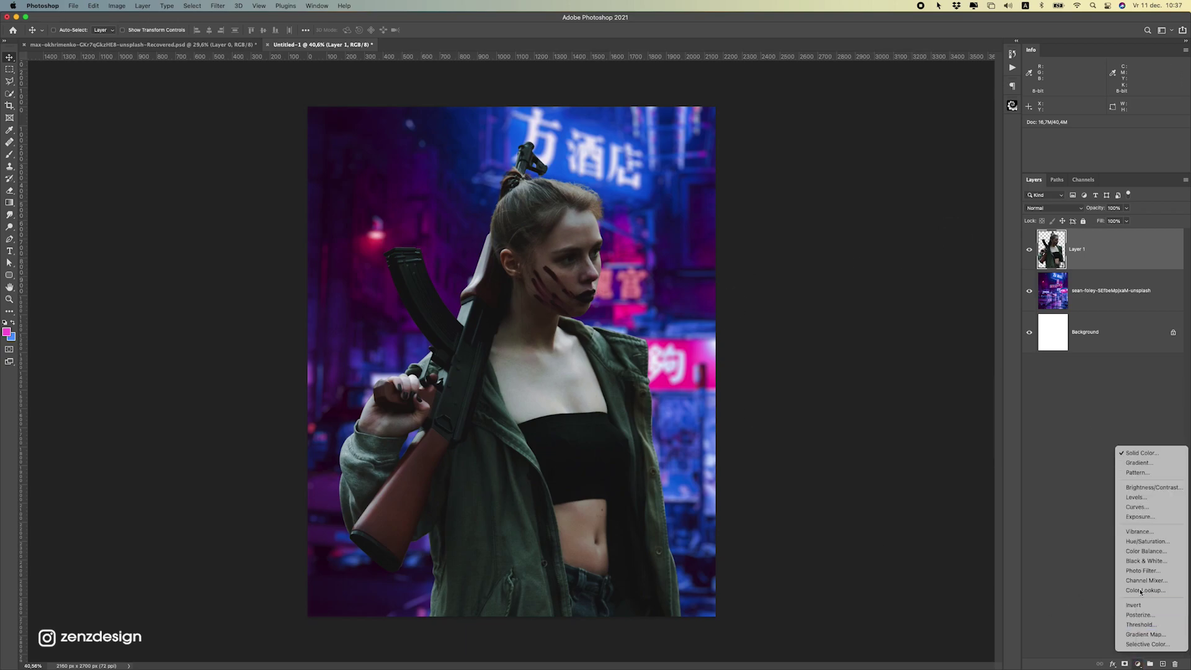
pyautogui.click(1150, 550)
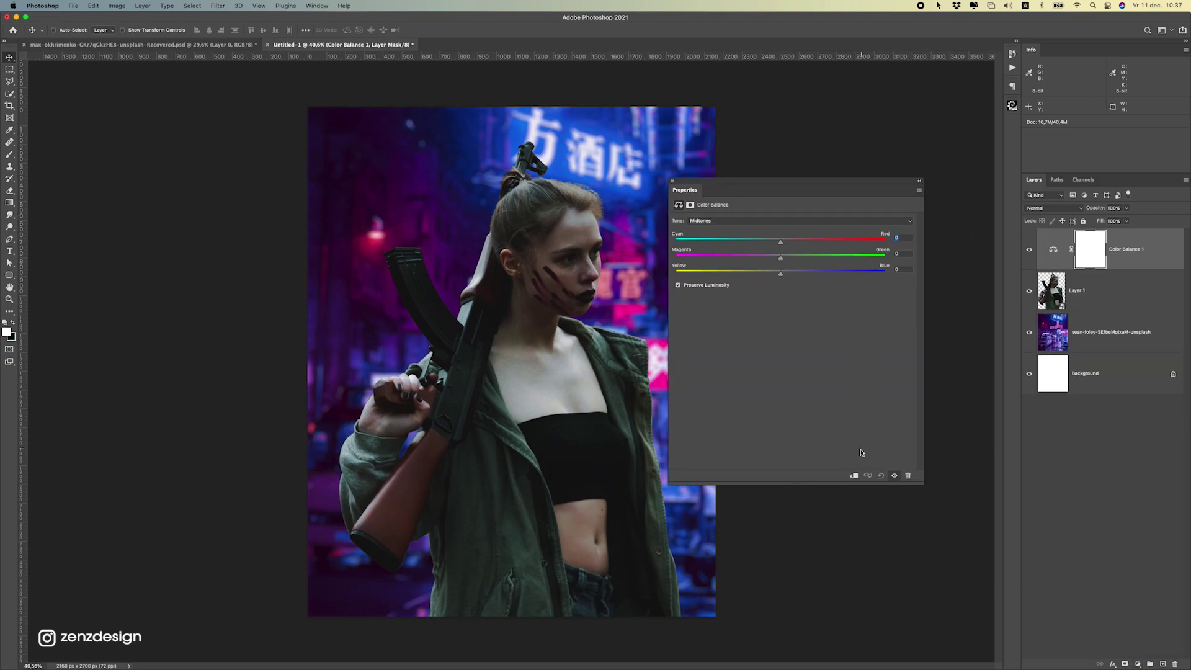
pyautogui.click(855, 476)
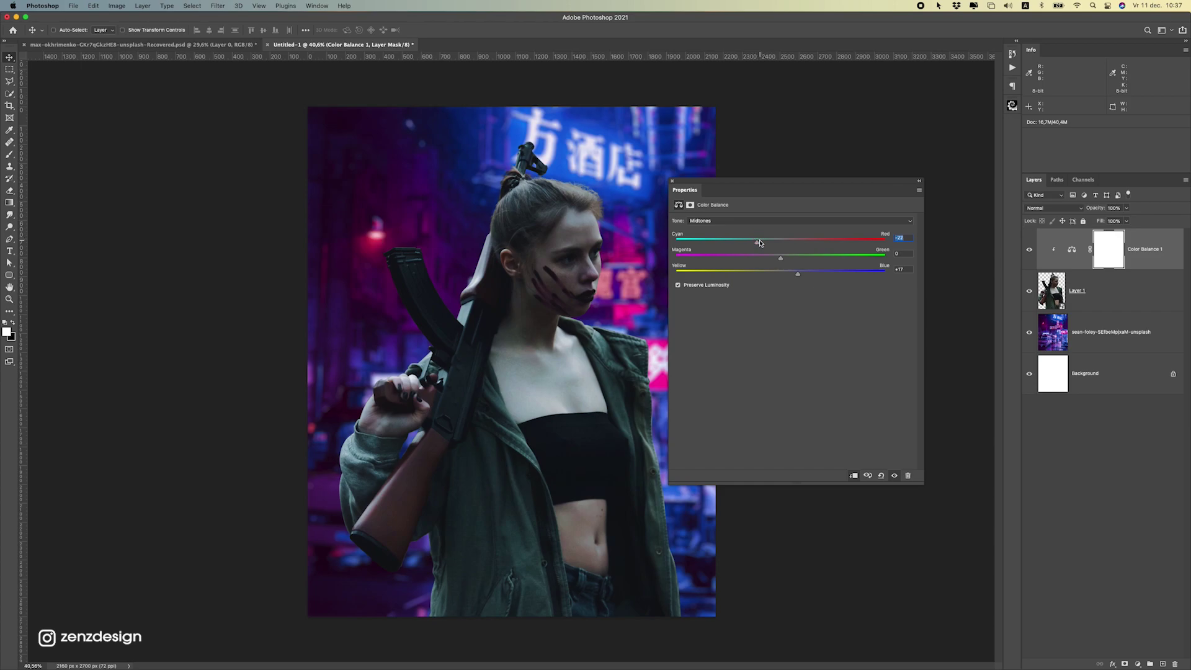
pyautogui.click(672, 181)
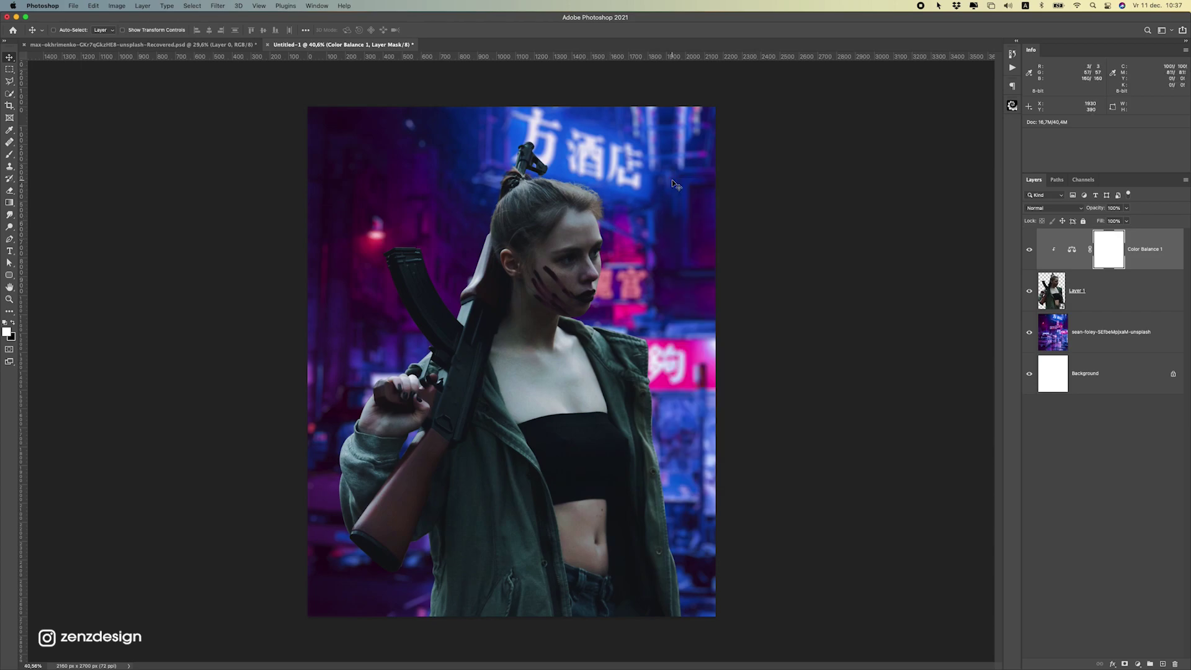
# Add an empty layer above the Color Balance adjustment and clip it to the woman's layer.
pyautogui.click(1155, 665)
pyautogui.rightClick(1101, 247)
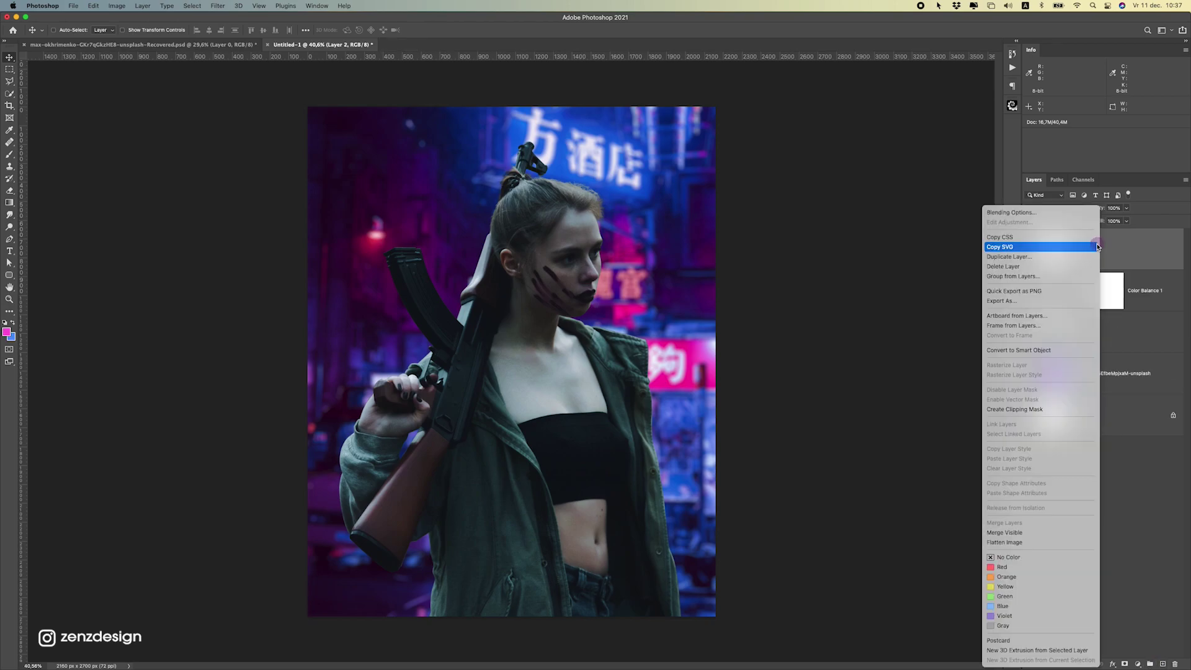
pyautogui.click(1035, 410)
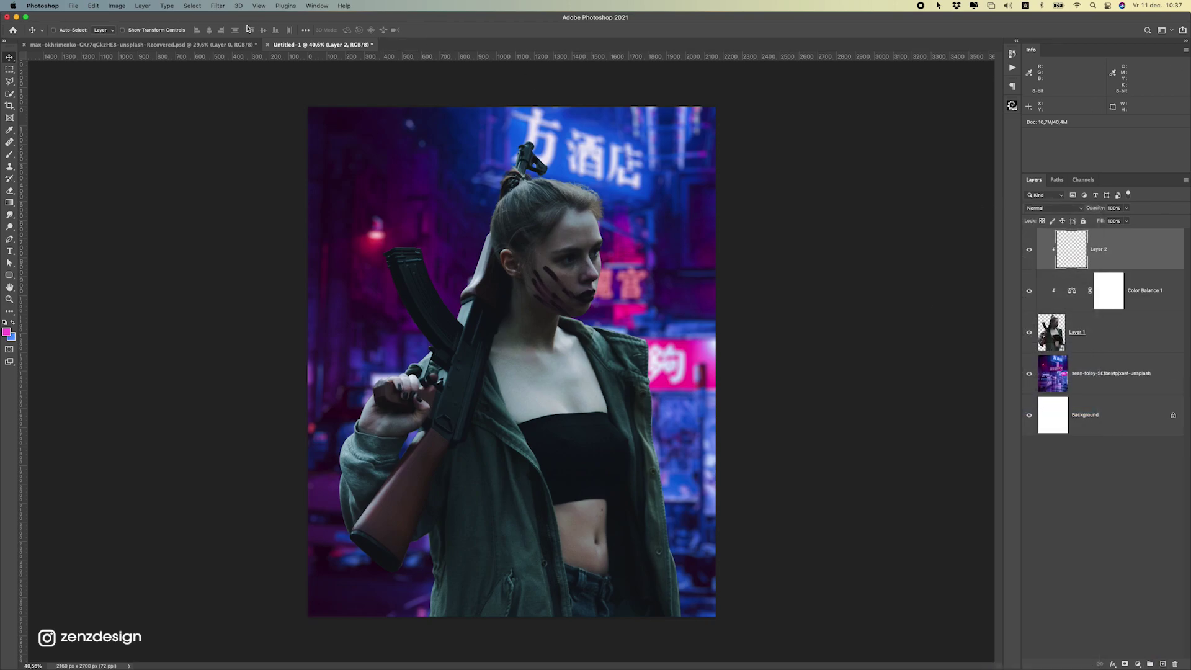
# Fill the new clipped layer with 50% gray and set its blend mode to Overlay.
pyautogui.click(93, 6)
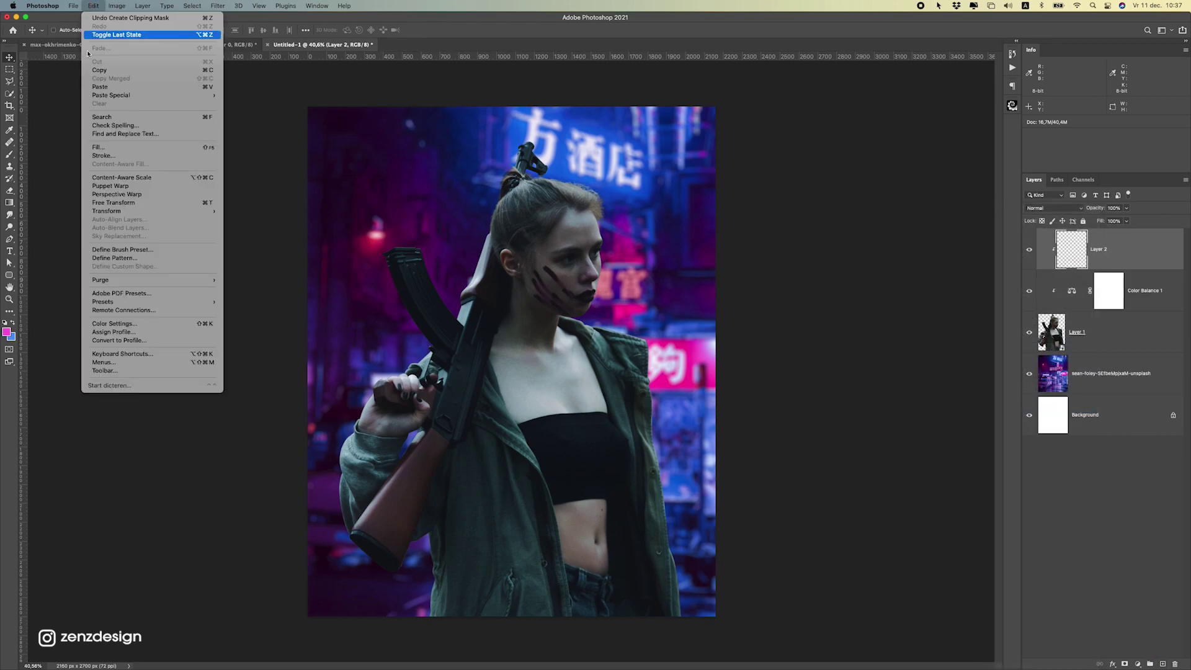
pyautogui.click(120, 149)
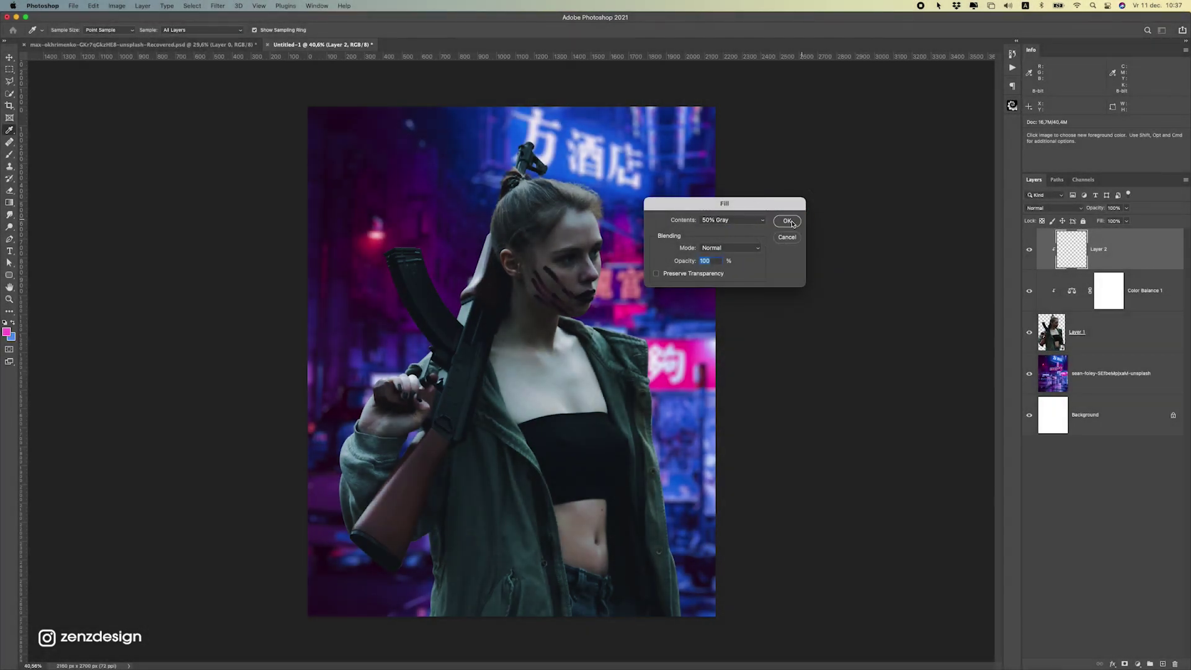
pyautogui.click(787, 221)
pyautogui.press('v')
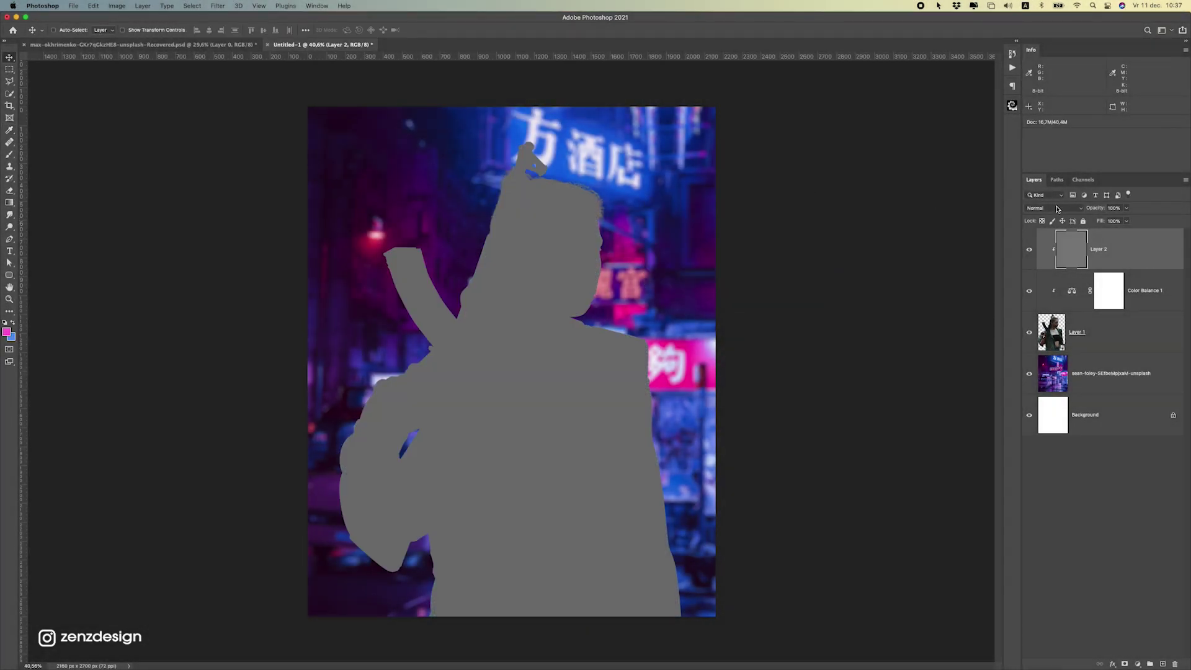
pyautogui.click(1061, 209)
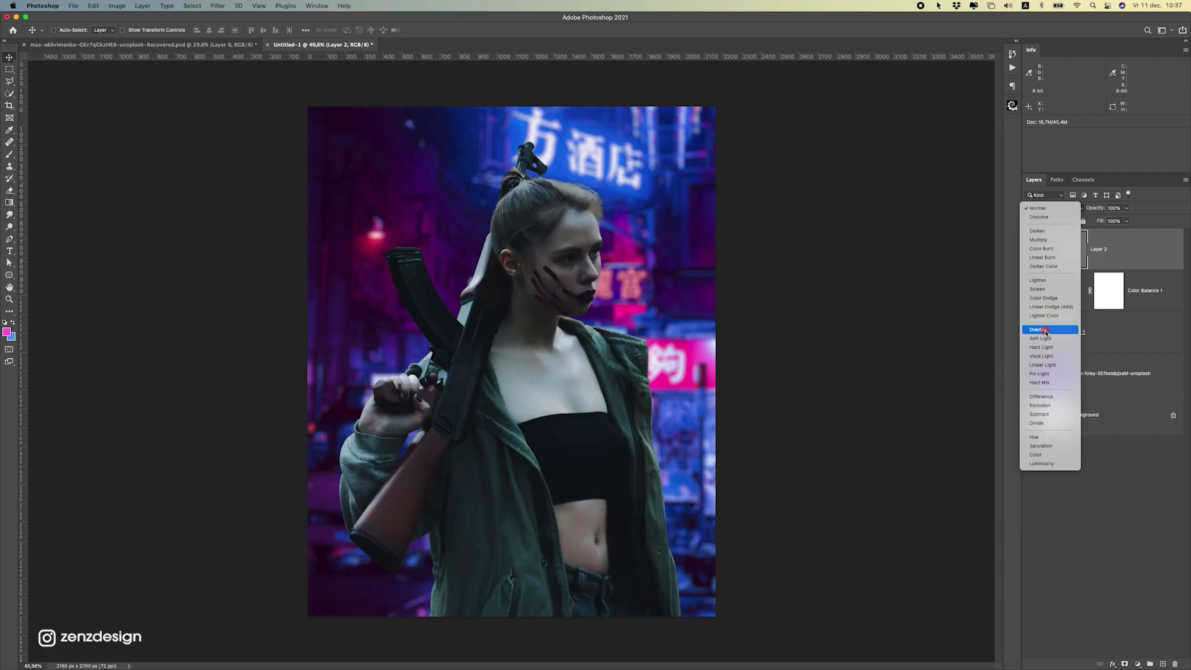
pyautogui.click(1046, 331)
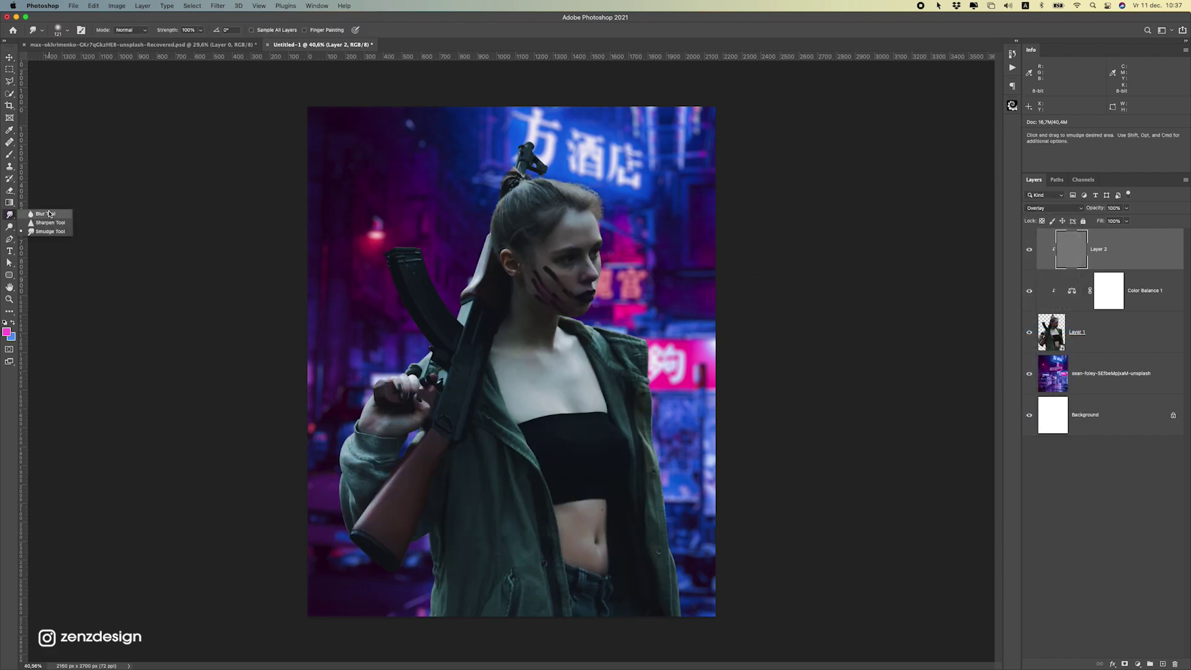
# Brighten the rifle, sleeve and outer jacket edges on the gray layer using the Dodge tool with its range set to Highlights.
pyautogui.moveTo(10, 227); pyautogui.dragTo(42, 227)
pyautogui.click(197, 30)
pyautogui.moveTo(466, 234)
pyautogui.mouseDown()
pyautogui.moveTo(495, 161)
pyautogui.moveTo(486, 160)
pyautogui.moveTo(500, 185)
pyautogui.moveTo(466, 233)
pyautogui.moveTo(480, 183)
pyautogui.moveTo(467, 244)
pyautogui.moveTo(439, 265)
pyautogui.moveTo(452, 302)
pyautogui.moveTo(410, 262)
pyautogui.moveTo(418, 352)
pyautogui.moveTo(410, 332)
pyautogui.moveTo(342, 404)
pyautogui.moveTo(325, 452)
pyautogui.mouseUp()
pyautogui.click(126, 31)
pyautogui.click(126, 40)
pyautogui.moveTo(672, 321)
pyautogui.mouseDown()
pyautogui.moveTo(617, 321)
pyautogui.moveTo(683, 333)
pyautogui.mouseUp()
pyautogui.moveTo(669, 444)
pyautogui.mouseDown()
pyautogui.moveTo(642, 388)
pyautogui.moveTo(655, 336)
pyautogui.moveTo(656, 367)
pyautogui.moveTo(647, 336)
pyautogui.moveTo(683, 485)
pyautogui.moveTo(699, 589)
pyautogui.moveTo(683, 612)
pyautogui.mouseUp()
pyautogui.press(']')
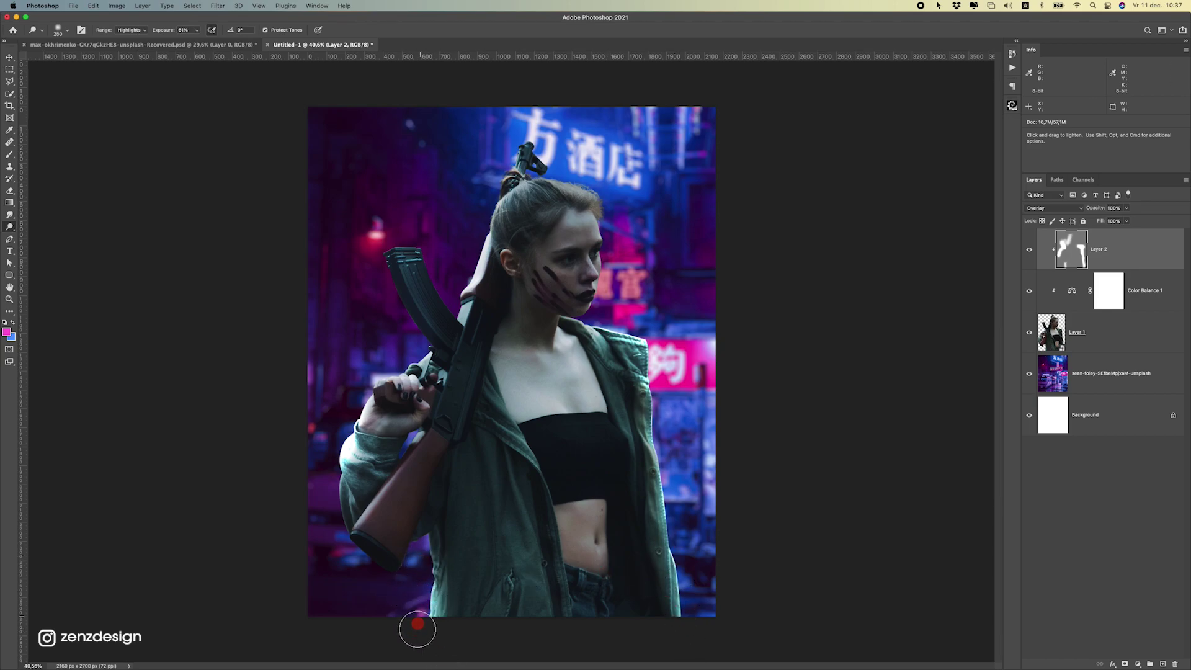
# Dodge along the rifle's wooden stock with a smaller brush and undo the last stroke near the magazine and hand.
pyautogui.press('[')
pyautogui.press('[')
pyautogui.press('[')
pyautogui.moveTo(435, 431)
pyautogui.mouseDown()
pyautogui.moveTo(367, 518)
pyautogui.moveTo(414, 425)
pyautogui.mouseUp()
pyautogui.moveTo(415, 425); pyautogui.dragTo(360, 515)
pyautogui.moveTo(417, 296)
pyautogui.mouseDown()
pyautogui.moveTo(429, 441)
pyautogui.moveTo(415, 363)
pyautogui.moveTo(378, 400)
pyautogui.mouseUp()
pyautogui.press('super+z')
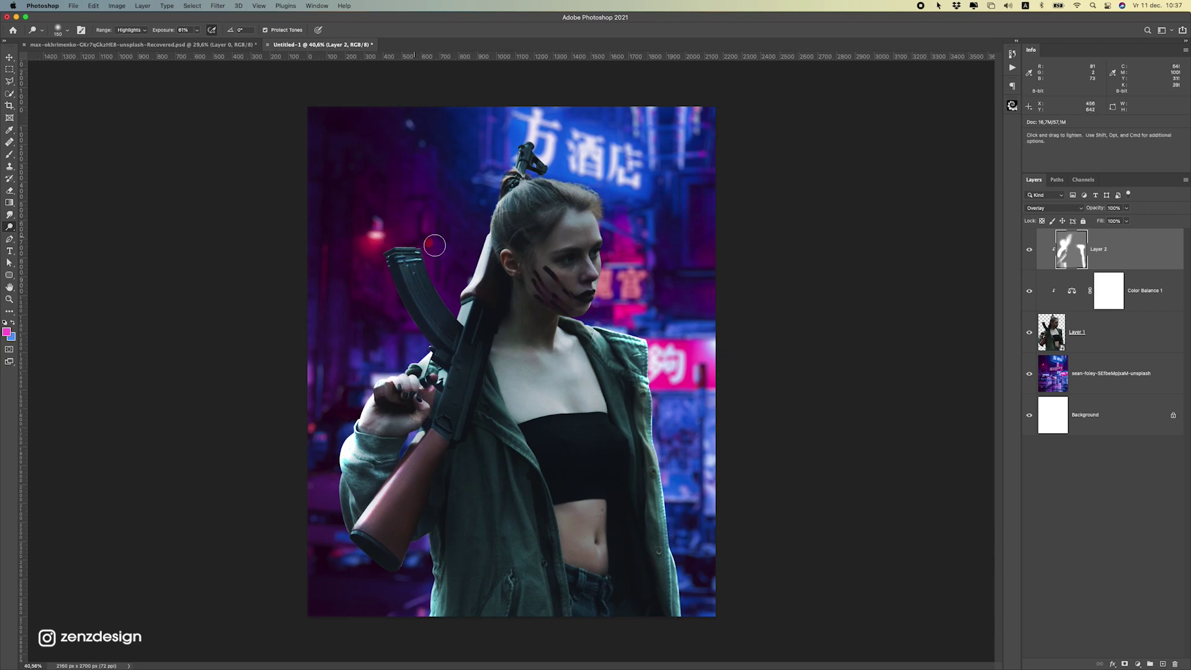
pyautogui.moveTo(493, 197); pyautogui.dragTo(521, 180)
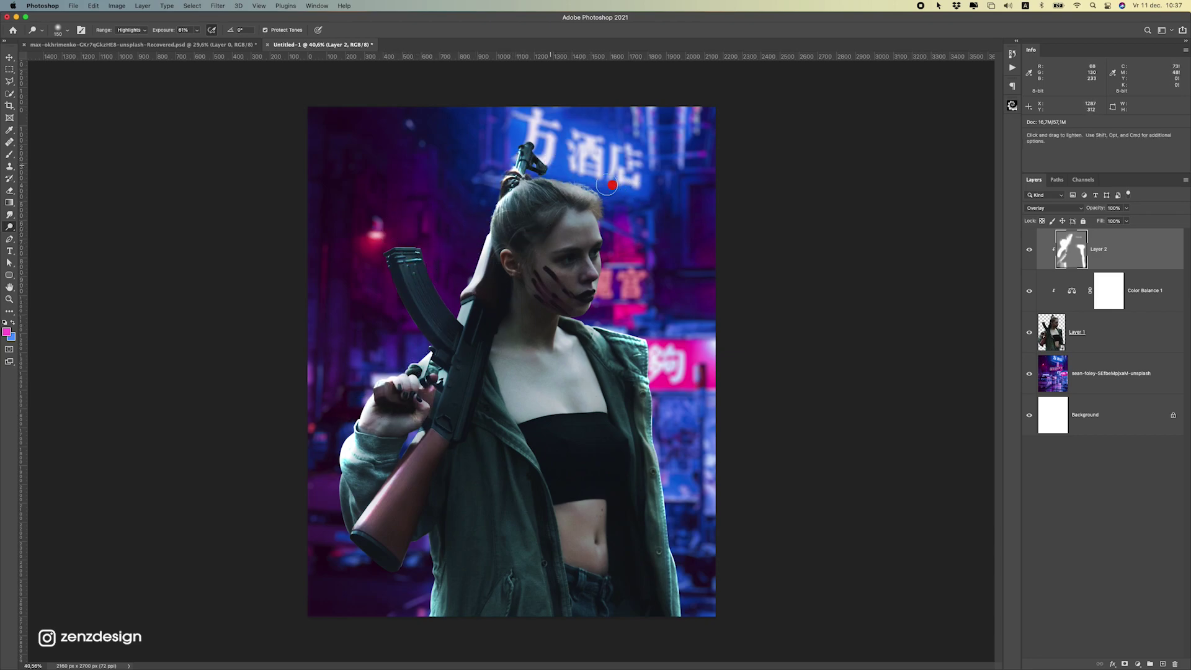
pyautogui.moveTo(612, 185); pyautogui.dragTo(627, 227)
pyautogui.press('super+z')
pyautogui.press('super+z')
pyautogui.press('super+z')
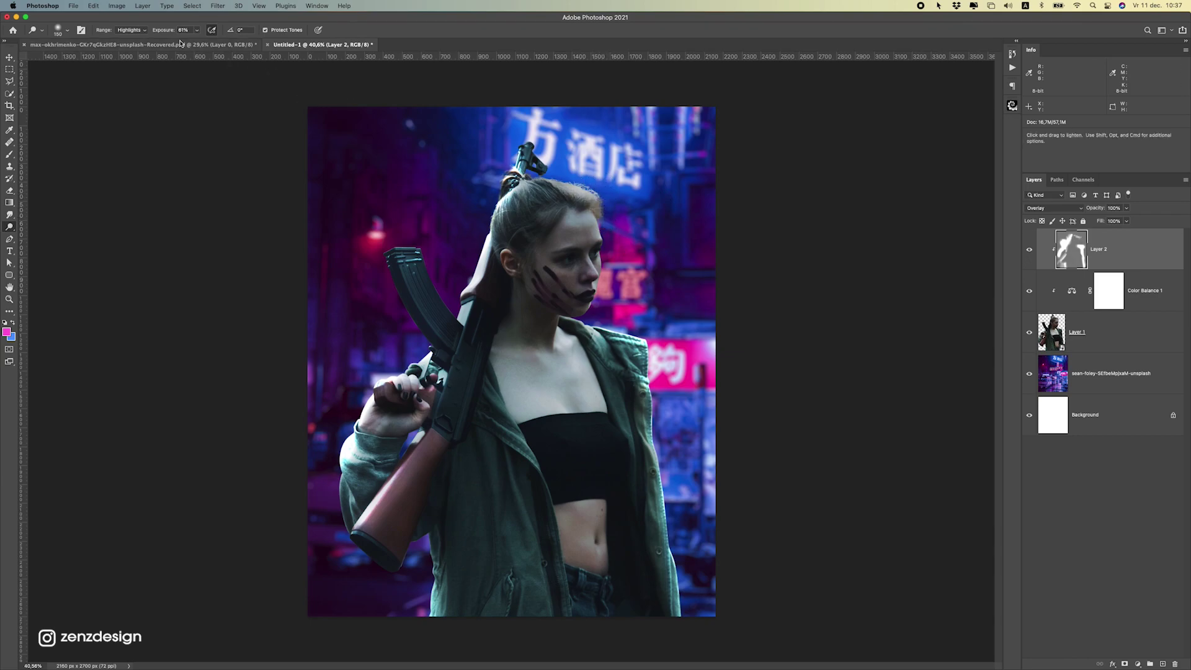
# Lower the Dodge exposure to 34% and brighten the front of the hair and the edge of the face.
pyautogui.click(198, 30)
pyautogui.moveTo(613, 178); pyautogui.dragTo(618, 301)
pyautogui.moveTo(610, 233)
pyautogui.mouseDown()
pyautogui.moveTo(610, 221)
pyautogui.moveTo(594, 337)
pyautogui.moveTo(610, 248)
pyautogui.mouseUp()
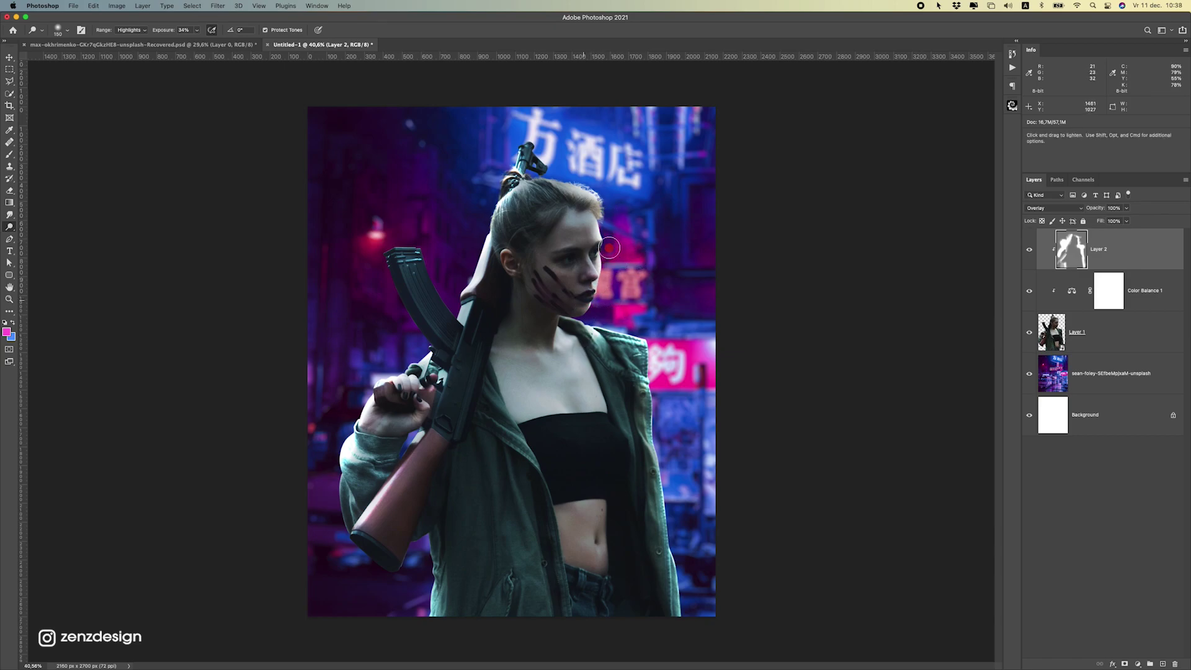
# Paint further light strokes from the neck along the jacket's outer edge and lower front, undoing the last stroke over the rifle.
pyautogui.moveTo(584, 312)
pyautogui.mouseDown()
pyautogui.moveTo(622, 334)
pyautogui.moveTo(608, 324)
pyautogui.moveTo(651, 336)
pyautogui.moveTo(676, 480)
pyautogui.mouseUp()
pyautogui.moveTo(692, 606); pyautogui.dragTo(628, 376)
pyautogui.moveTo(520, 480)
pyautogui.mouseDown()
pyautogui.moveTo(487, 401)
pyautogui.moveTo(553, 602)
pyautogui.moveTo(501, 648)
pyautogui.mouseUp()
pyautogui.moveTo(443, 395)
pyautogui.mouseDown()
pyautogui.moveTo(409, 462)
pyautogui.moveTo(476, 306)
pyautogui.mouseUp()
pyautogui.press('super+z')
pyautogui.scroll(-5, 394, 297)
pyautogui.scroll(4, 394, 296)
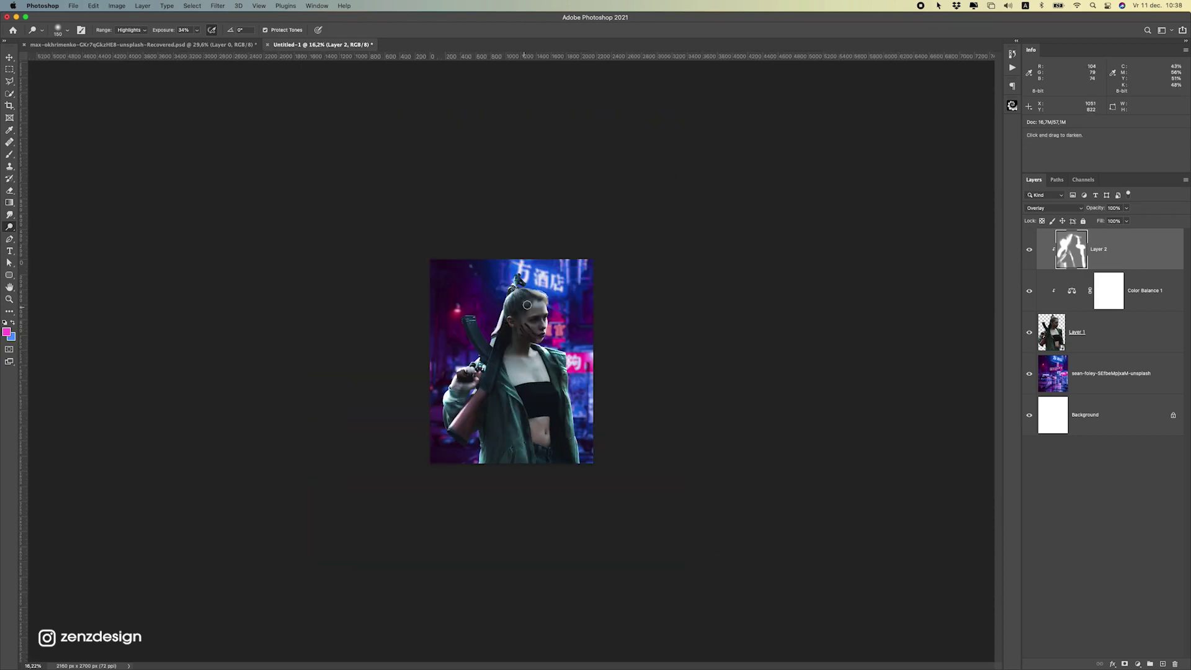
# Compare the woman with and without the dodge-and-burn layer and lower that layer's opacity to 83%.
pyautogui.click(1030, 251)
pyautogui.click(1030, 251)
pyautogui.click(1030, 251)
pyautogui.click(1030, 251)
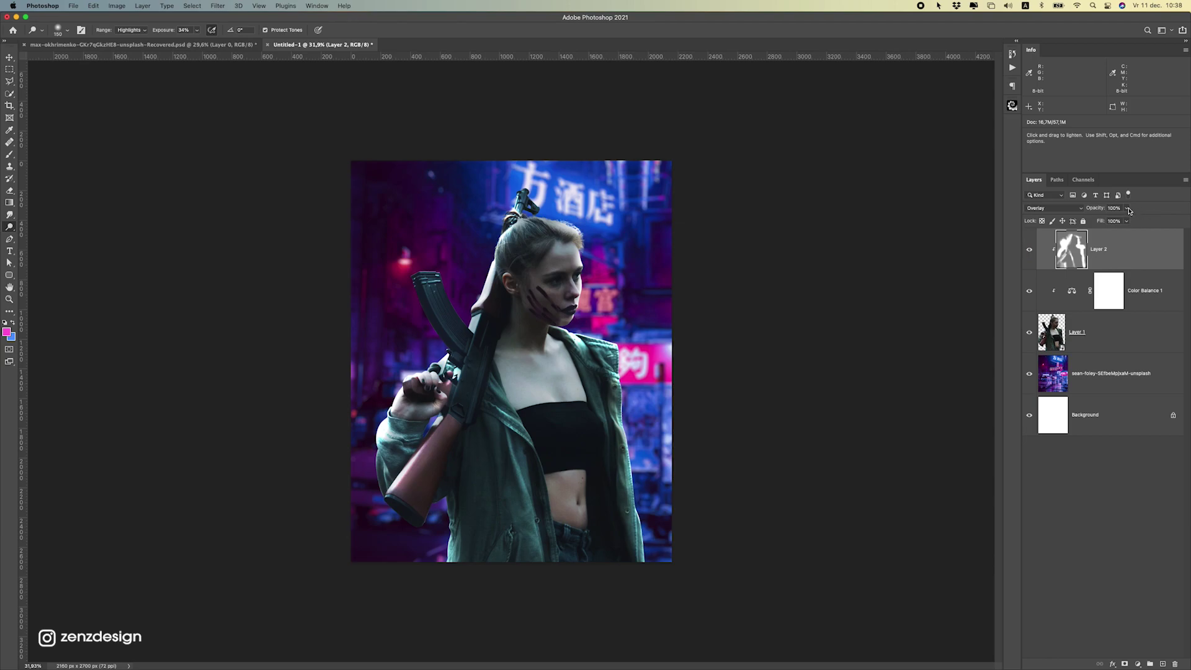
pyautogui.moveTo(1117, 219); pyautogui.dragTo(1121, 239)
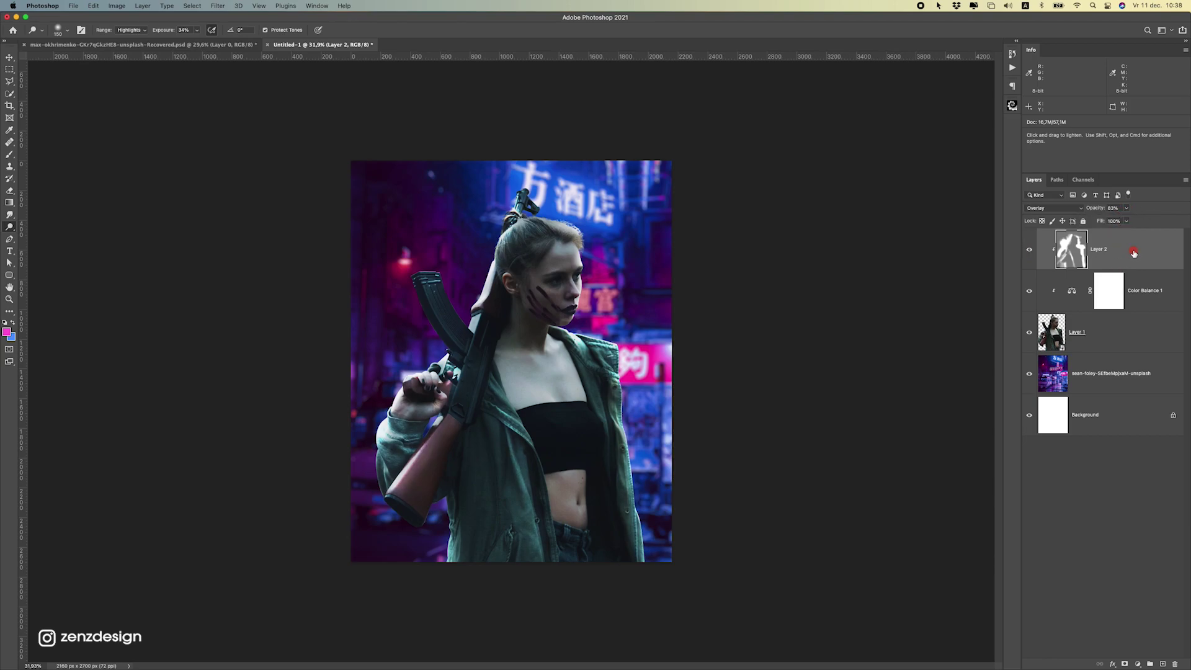
# Add a new layer above the dodge-and-burn layer and use pink fc5dd8 as the foreground color.
pyautogui.click(1162, 664)
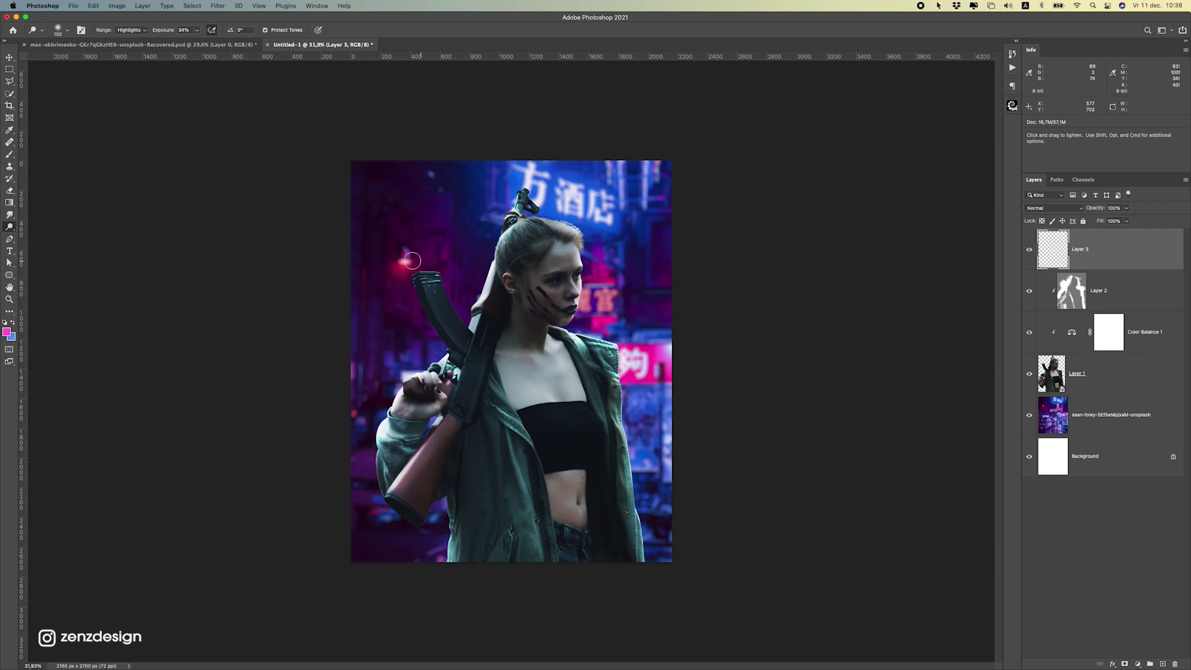
pyautogui.click(6, 333)
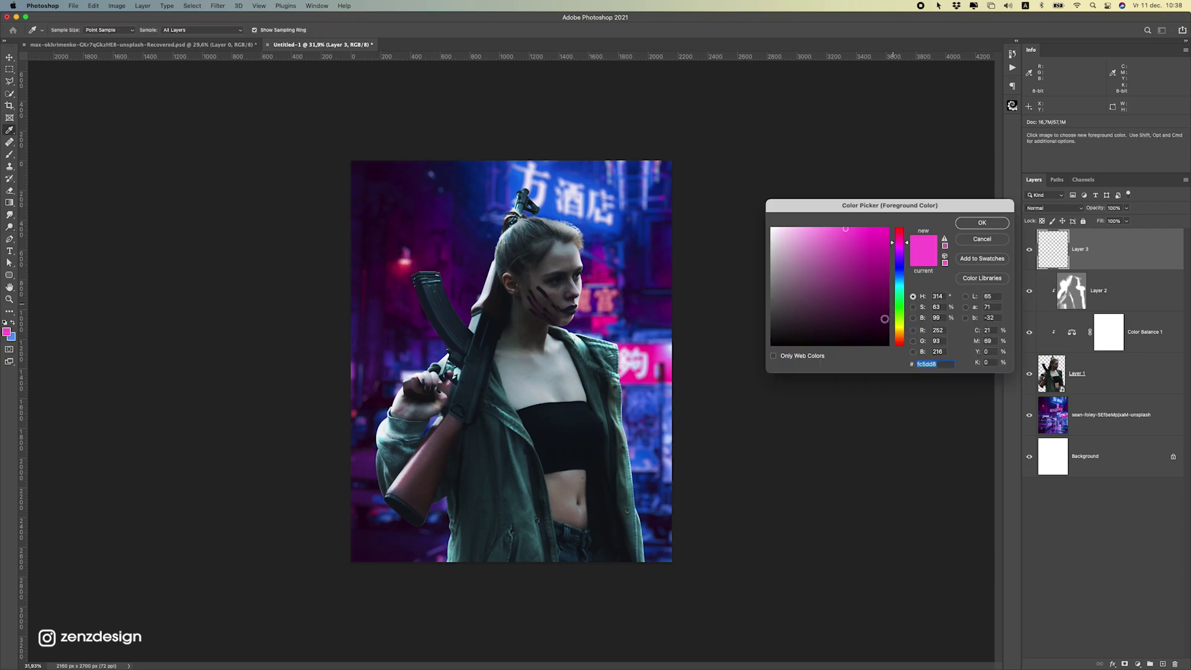
pyautogui.click(983, 224)
# Switch to the Brush tool and set the new layer's blend mode to Overlay.
pyautogui.press('o')
pyautogui.click(61, 31)
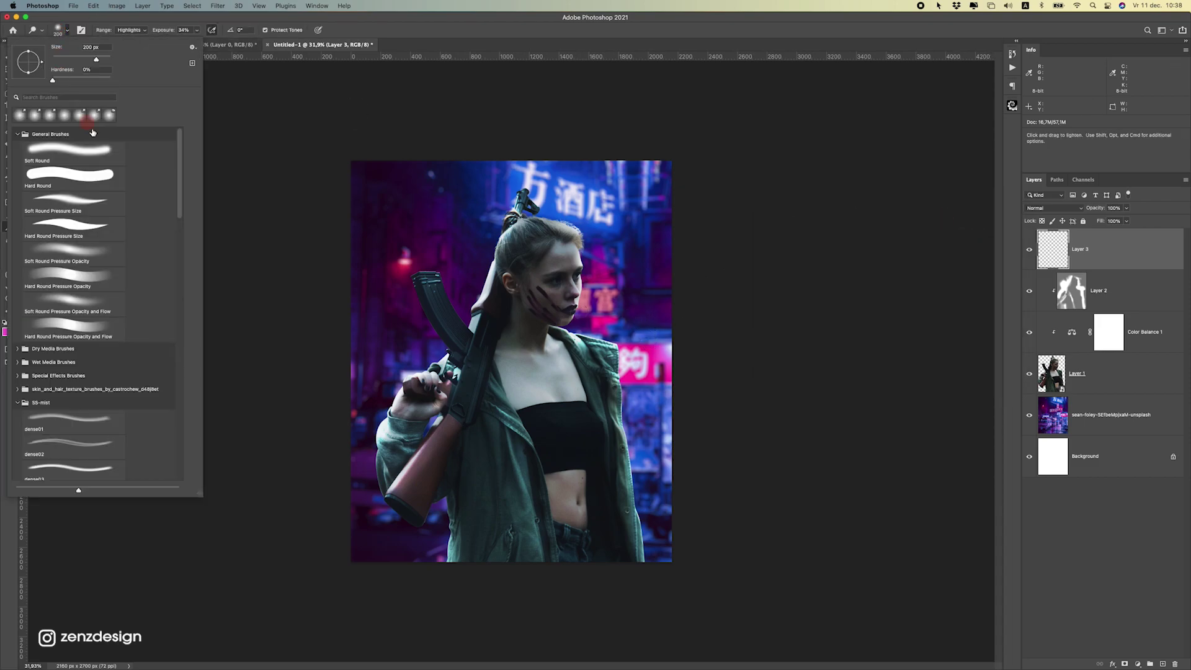
pyautogui.click(38, 154)
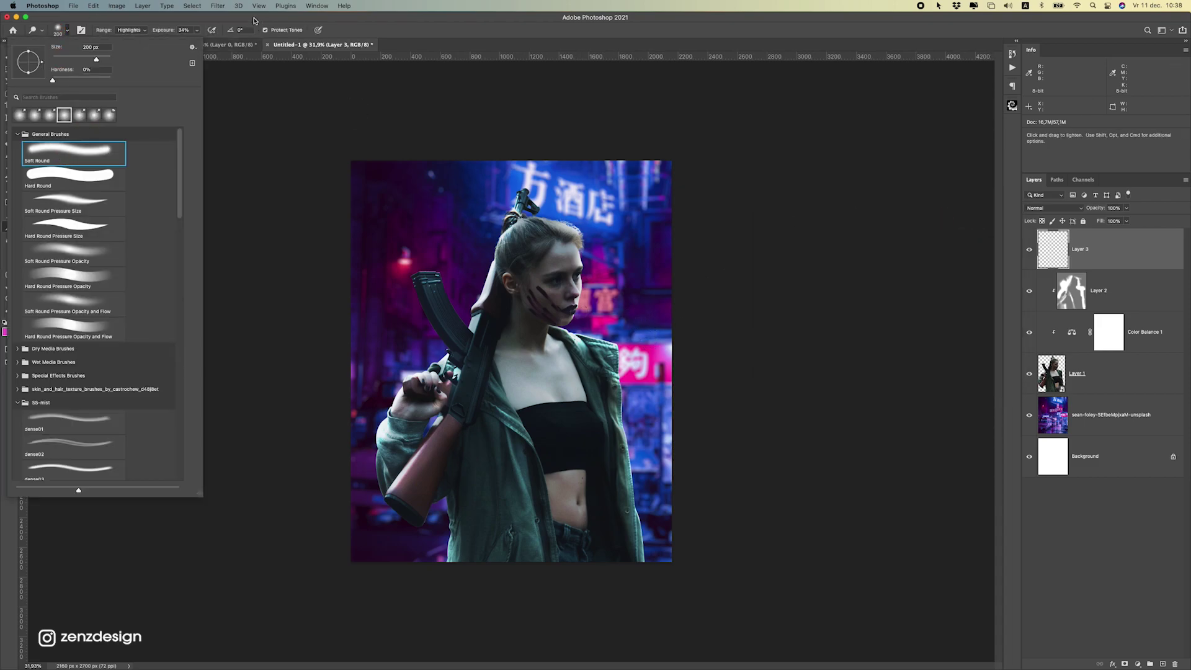
pyautogui.click(181, 30)
pyautogui.press('b')
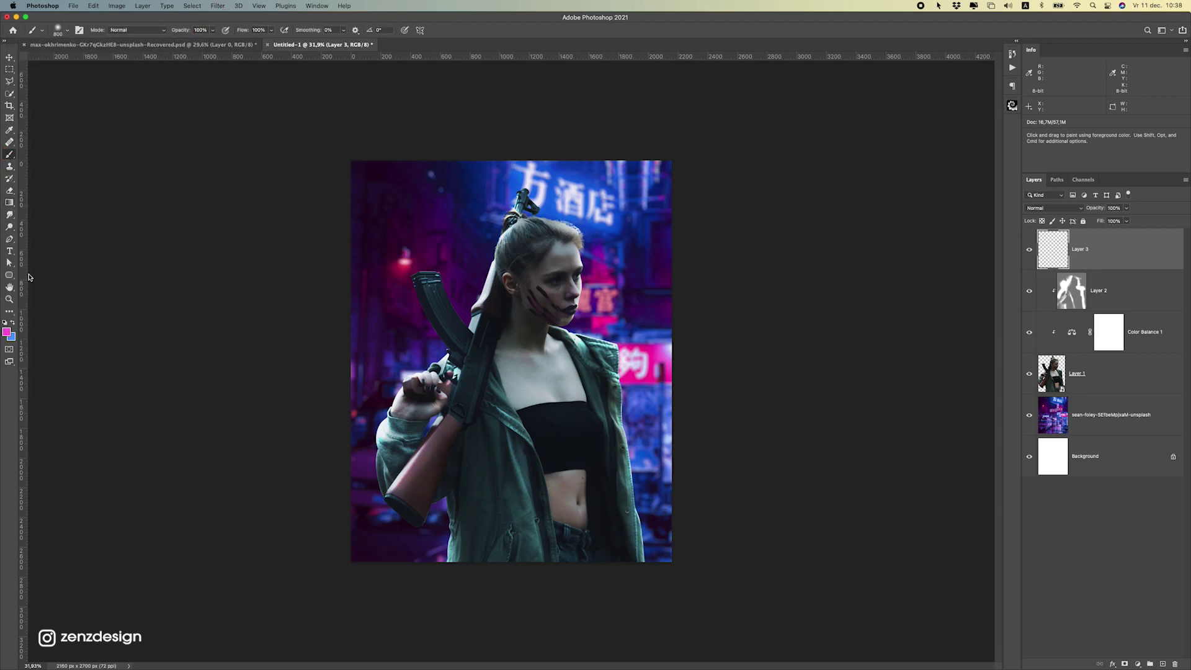
pyautogui.click(1063, 211)
pyautogui.click(1050, 330)
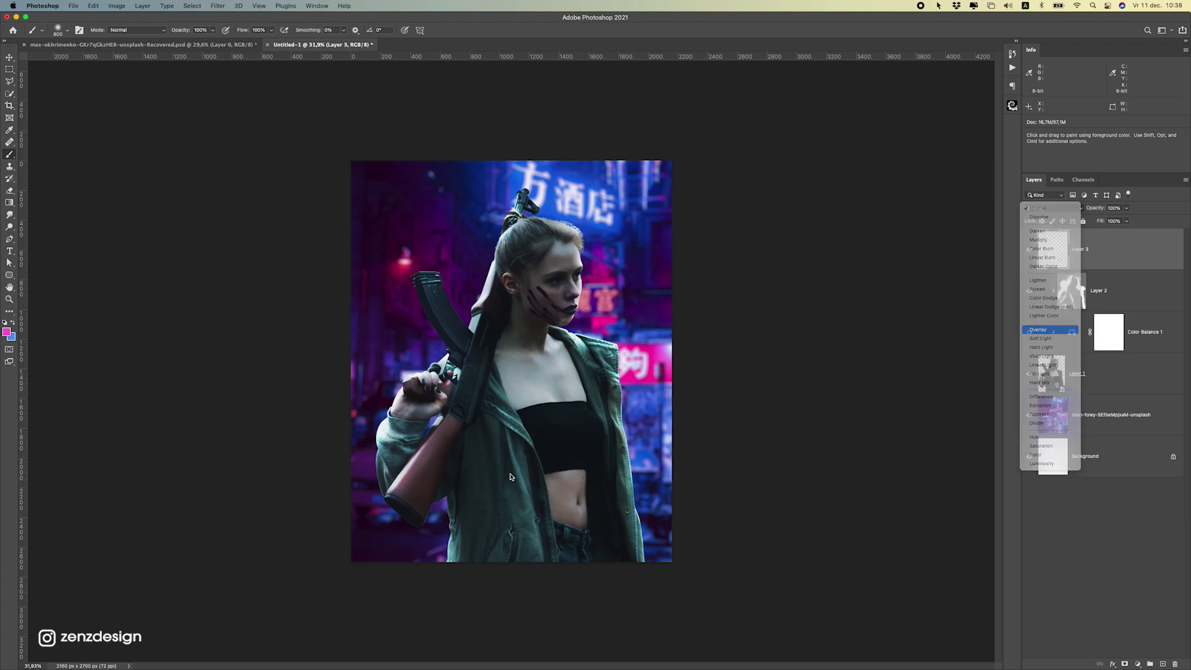
# Try pink strokes over the rifle, jacket and raised hand with a smaller brush, undoing them.
pyautogui.press('[')
pyautogui.press('[')
pyautogui.moveTo(465, 377)
pyautogui.mouseDown()
pyautogui.moveTo(482, 416)
pyautogui.moveTo(500, 493)
pyautogui.mouseUp()
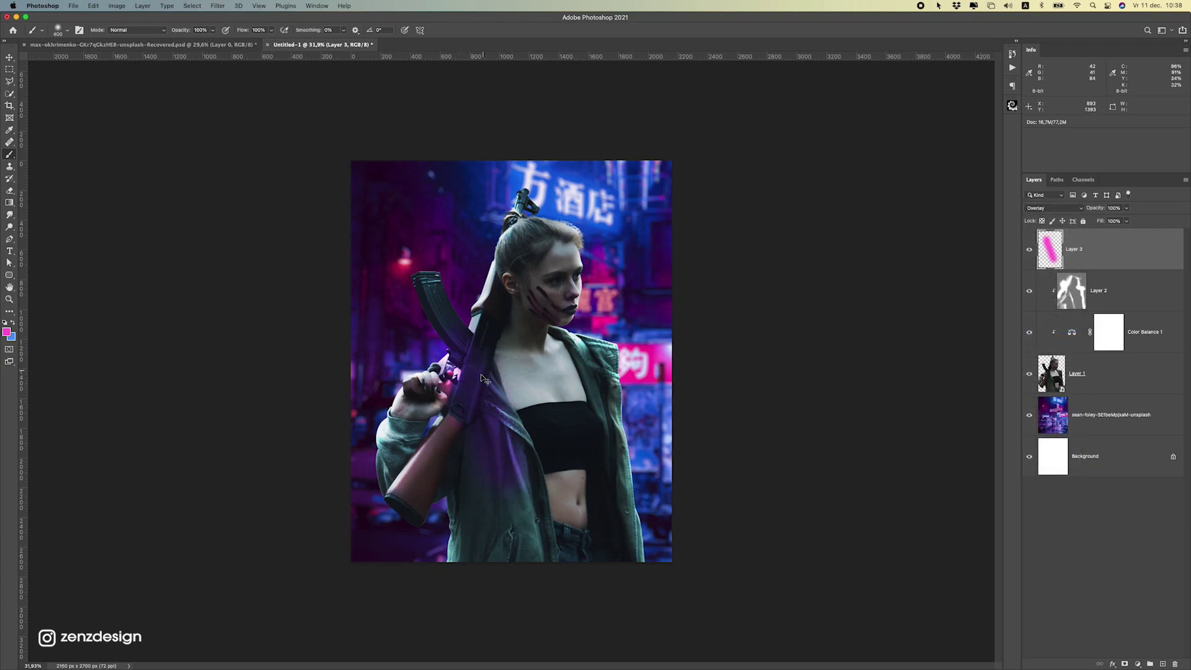
pyautogui.press('super+z')
pyautogui.click(366, 460)
pyautogui.moveTo(402, 352)
pyautogui.mouseDown()
pyautogui.moveTo(363, 413)
pyautogui.moveTo(428, 397)
pyautogui.mouseUp()
pyautogui.press('super+z')
# Try clipping the pink layer to the layers below and painting over the raised hand, and undo these attempts.
pyautogui.rightClick(1117, 249)
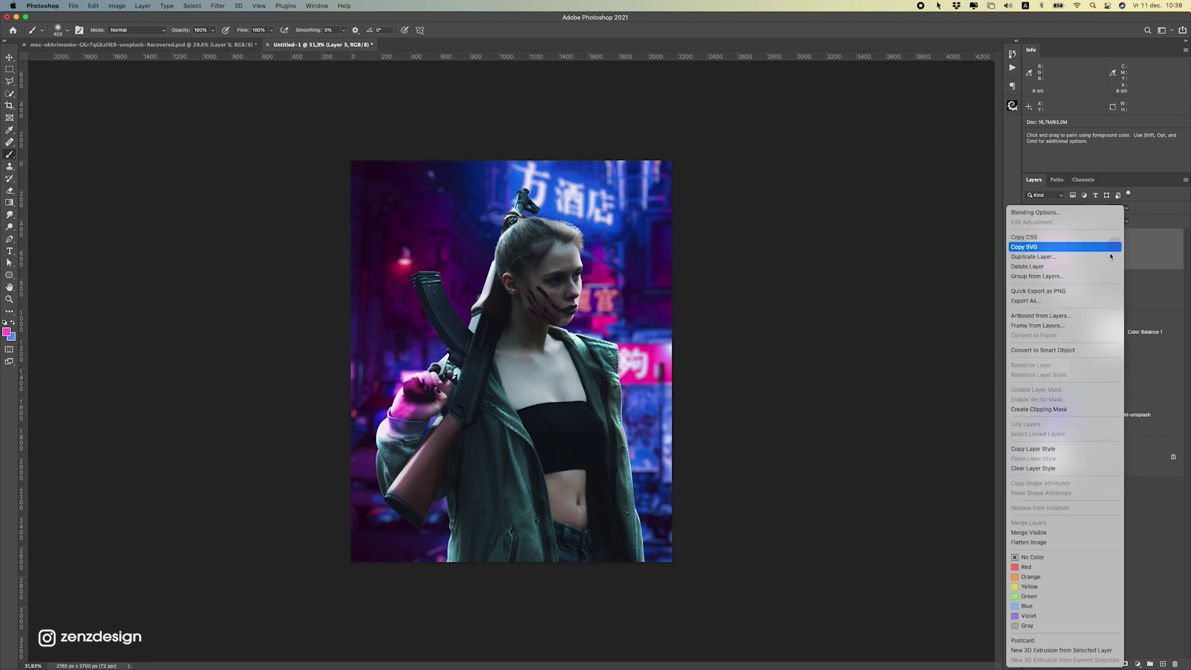
pyautogui.click(1056, 409)
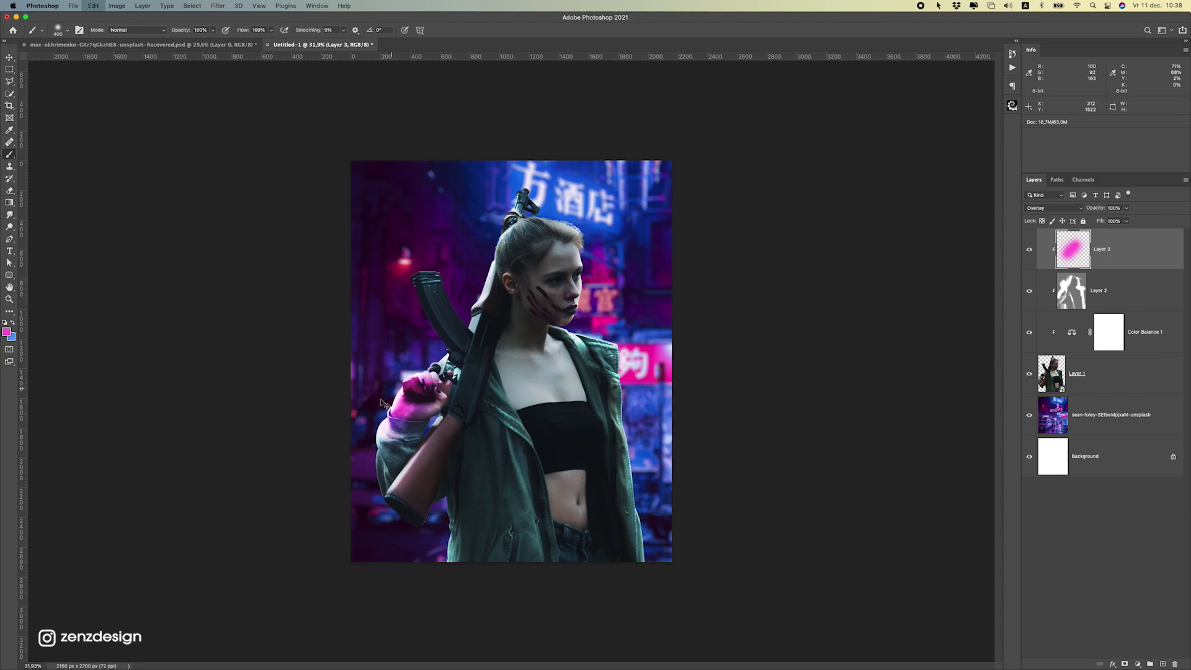
pyautogui.press('super+z')
pyautogui.moveTo(372, 414); pyautogui.dragTo(434, 352)
pyautogui.press('super+z')
pyautogui.press('super+z')
pyautogui.moveTo(366, 421); pyautogui.dragTo(459, 351)
pyautogui.press('super+z')
# Clip the pink layer to the woman and paint pink light over the raised hand, jacket front, waist and far shoulder.
pyautogui.rightClick(1171, 259)
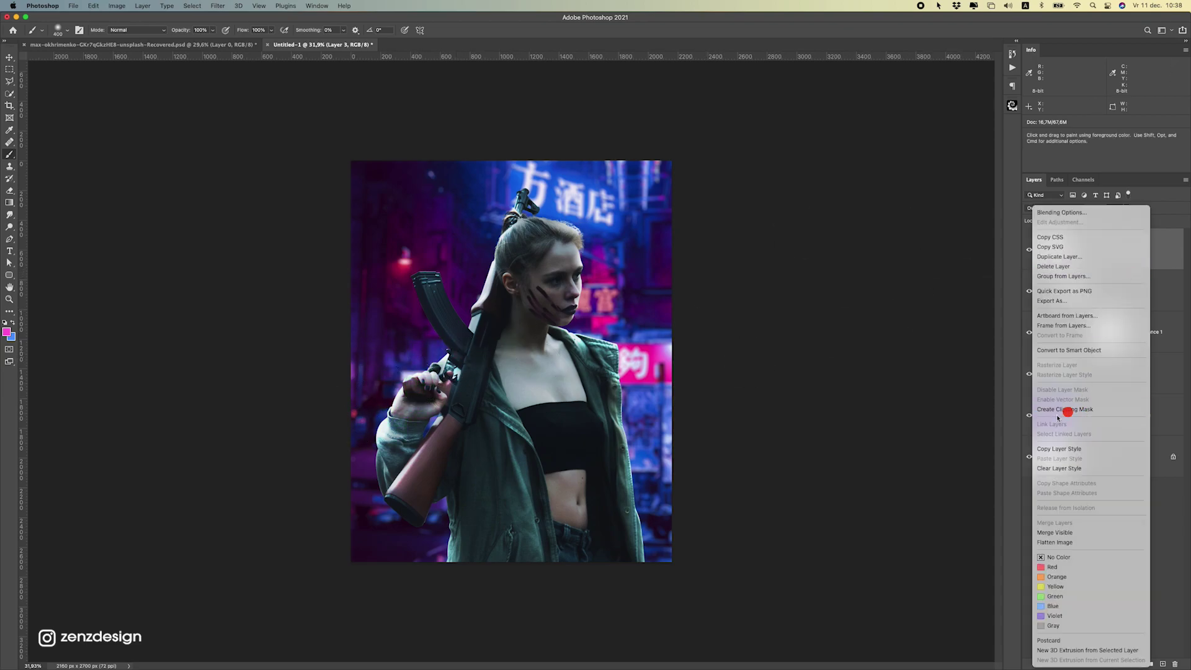
pyautogui.click(1058, 413)
pyautogui.moveTo(370, 413)
pyautogui.mouseDown()
pyautogui.moveTo(426, 343)
pyautogui.moveTo(386, 363)
pyautogui.moveTo(441, 327)
pyautogui.moveTo(431, 345)
pyautogui.moveTo(398, 324)
pyautogui.moveTo(468, 431)
pyautogui.moveTo(468, 368)
pyautogui.moveTo(480, 382)
pyautogui.moveTo(516, 567)
pyautogui.mouseUp()
pyautogui.press('super+z')
pyautogui.moveTo(477, 397)
pyautogui.mouseDown()
pyautogui.moveTo(512, 481)
pyautogui.moveTo(469, 405)
pyautogui.moveTo(492, 548)
pyautogui.mouseUp()
pyautogui.press('super+z')
pyautogui.moveTo(482, 407)
pyautogui.mouseDown()
pyautogui.moveTo(523, 554)
pyautogui.moveTo(463, 576)
pyautogui.moveTo(488, 597)
pyautogui.moveTo(571, 591)
pyautogui.moveTo(499, 543)
pyautogui.moveTo(608, 591)
pyautogui.moveTo(562, 571)
pyautogui.mouseUp()
pyautogui.moveTo(642, 427); pyautogui.dragTo(615, 348)
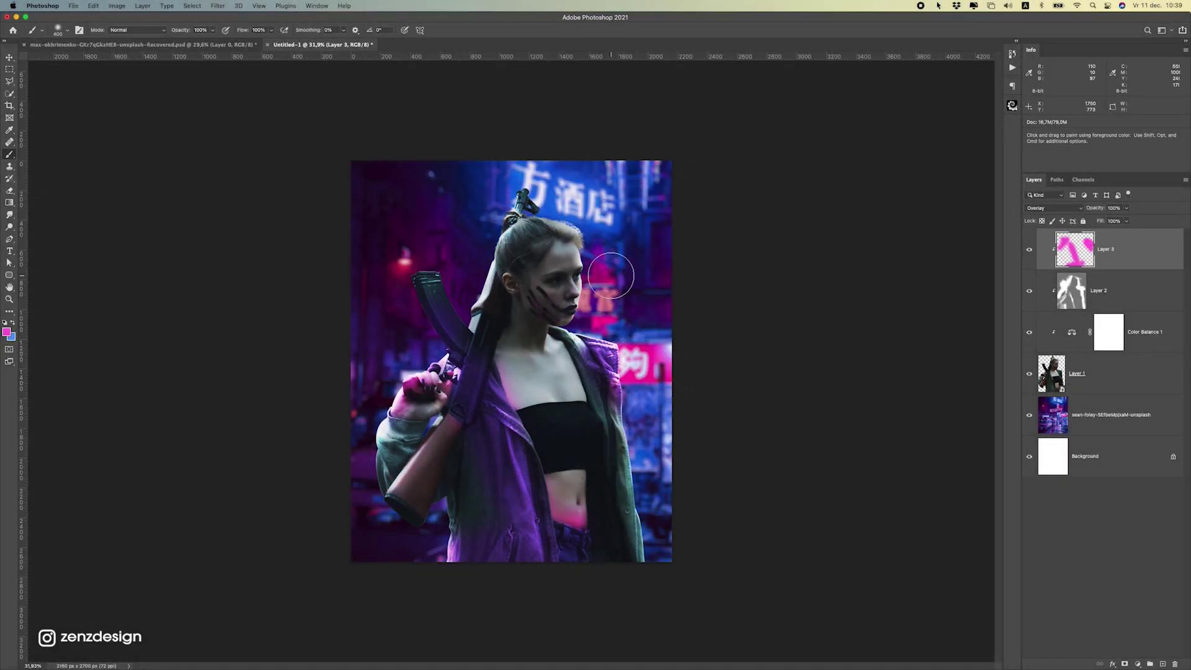
# Paint pink light over the back of the hair, the rifle magazine and the lower face.
pyautogui.moveTo(489, 243)
pyautogui.mouseDown()
pyautogui.moveTo(492, 205)
pyautogui.moveTo(433, 224)
pyautogui.moveTo(389, 260)
pyautogui.mouseUp()
pyautogui.press('super+z')
pyautogui.click(481, 250)
pyautogui.moveTo(457, 240); pyautogui.dragTo(450, 238)
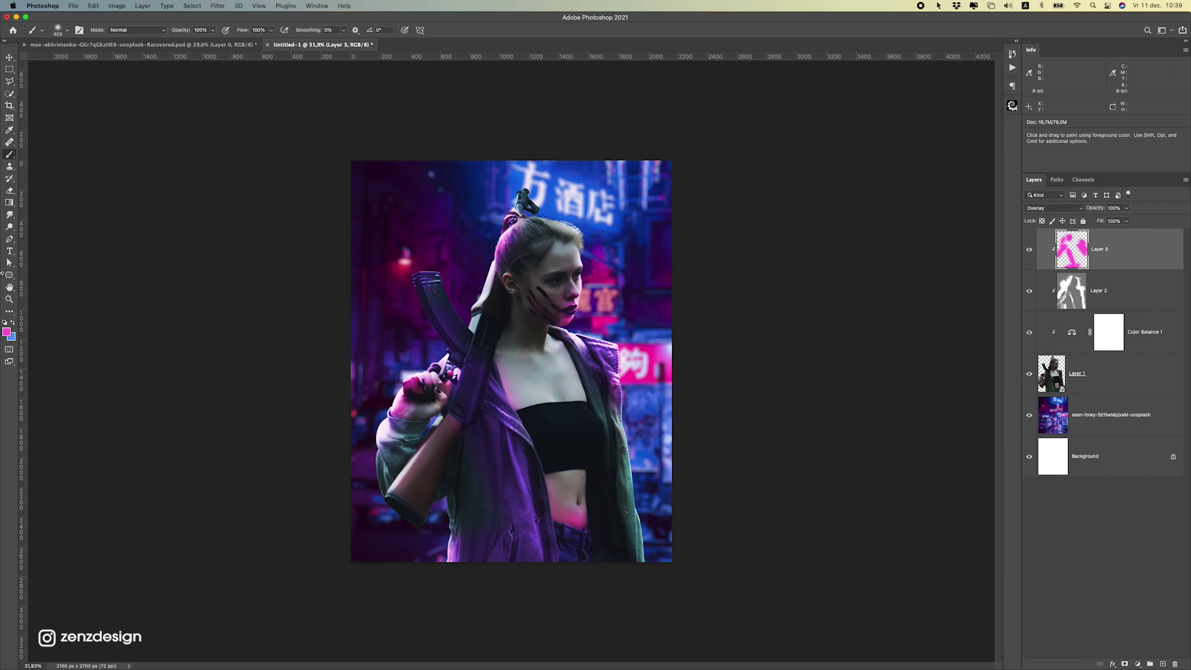
# Set the foreground color to blue 4f96fc and add a clipped layer in Overlay mode above the pink layer.
pyautogui.click(9, 332)
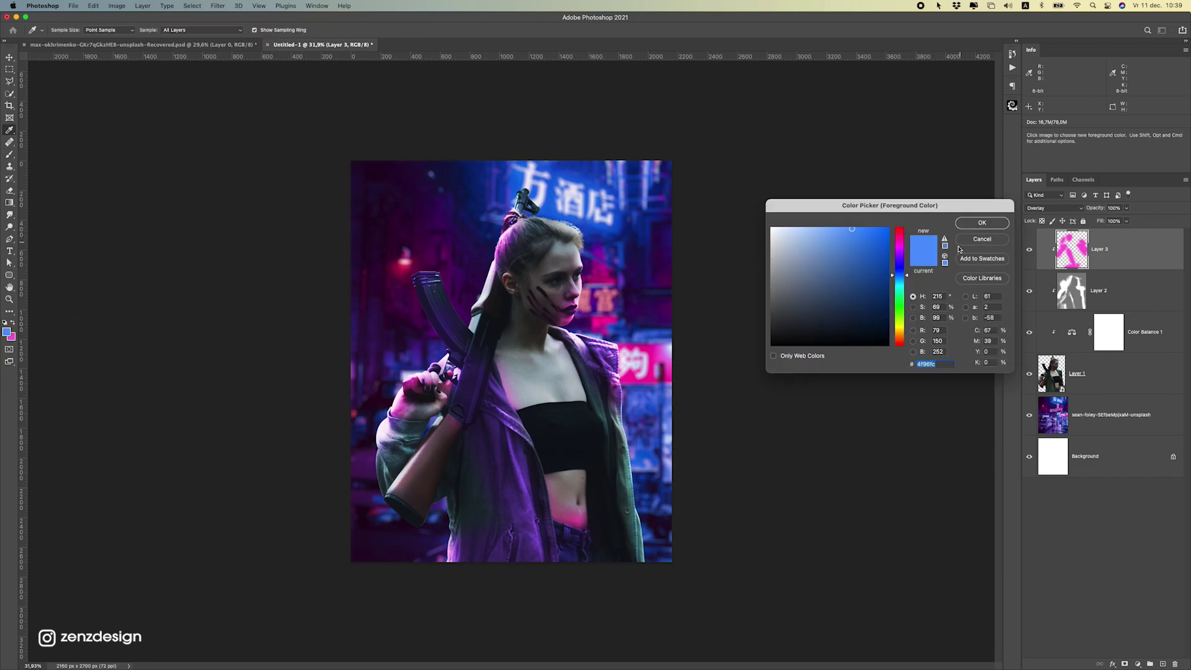
pyautogui.click(984, 223)
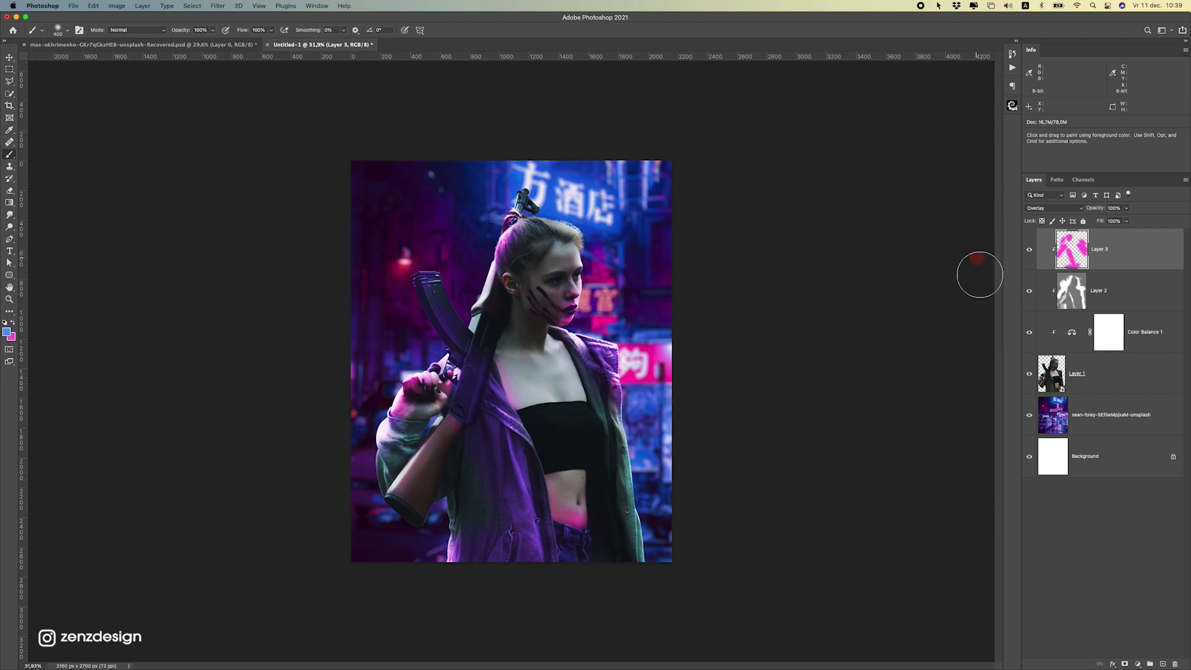
pyautogui.click(1165, 665)
pyautogui.rightClick(1107, 249)
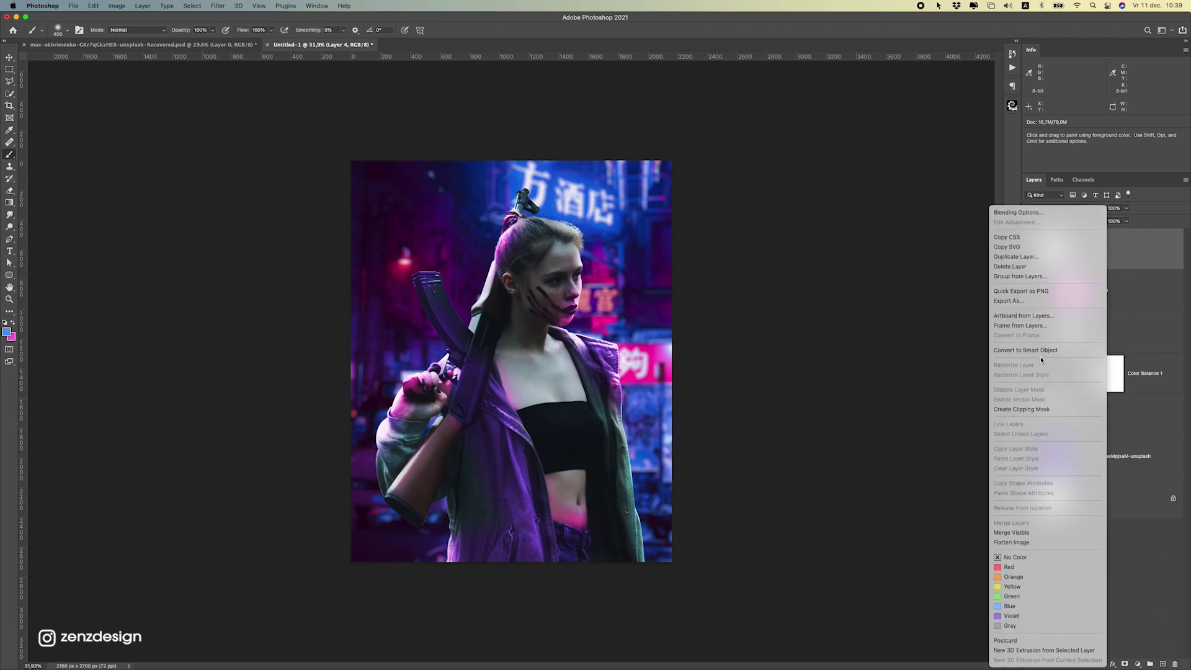
pyautogui.click(1045, 410)
pyautogui.click(1044, 212)
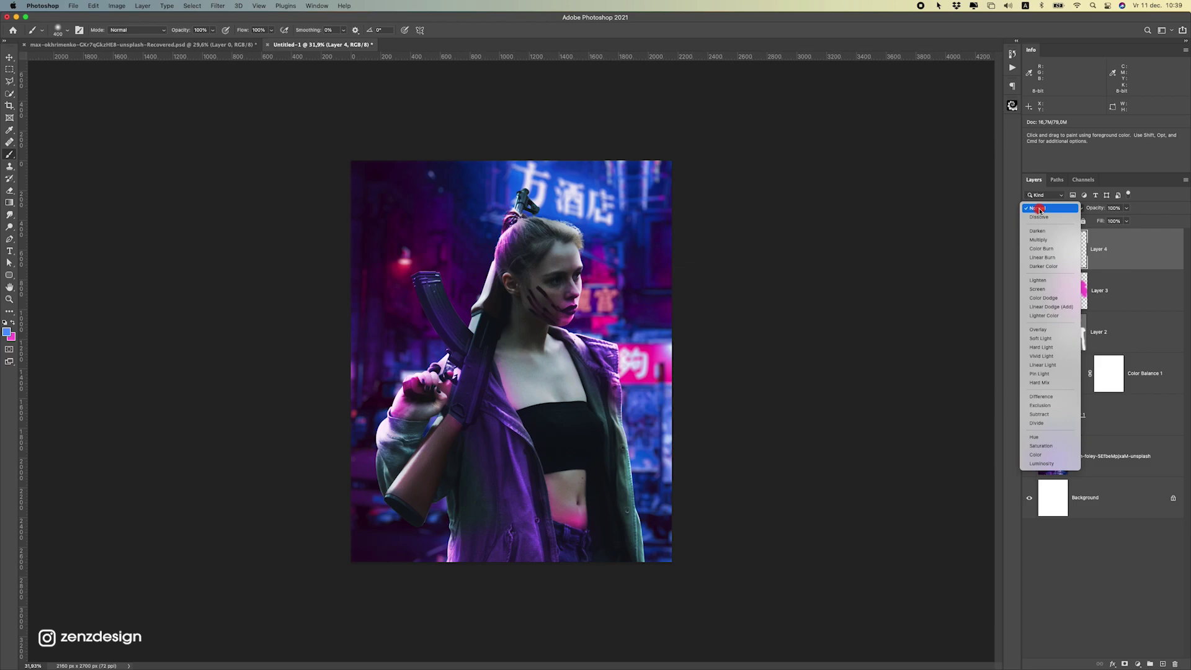
pyautogui.click(1050, 330)
pyautogui.click(1119, 292)
pyautogui.click(1107, 248)
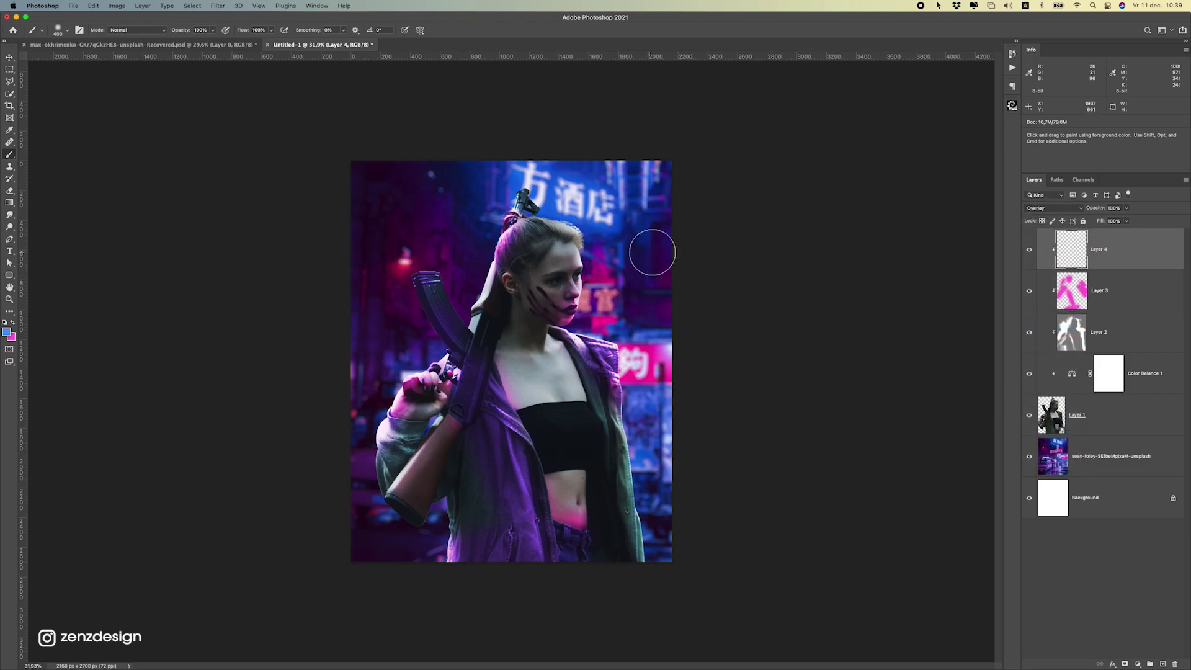
# Paint blue light over the rifle's magazine, barrel and stock, the sleeve and the jacket's outer edges.
pyautogui.moveTo(470, 313)
pyautogui.mouseDown()
pyautogui.moveTo(444, 252)
pyautogui.moveTo(416, 236)
pyautogui.moveTo(378, 333)
pyautogui.mouseUp()
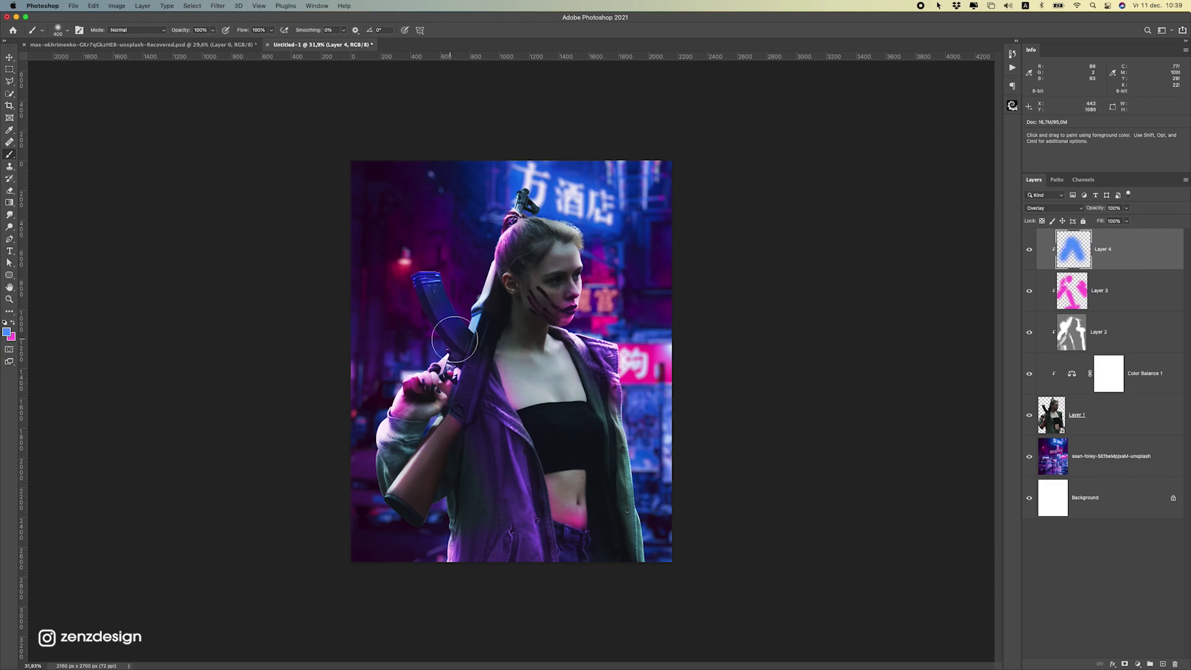
pyautogui.moveTo(456, 318); pyautogui.dragTo(477, 244)
pyautogui.moveTo(453, 430)
pyautogui.mouseDown()
pyautogui.moveTo(454, 452)
pyautogui.moveTo(380, 546)
pyautogui.mouseUp()
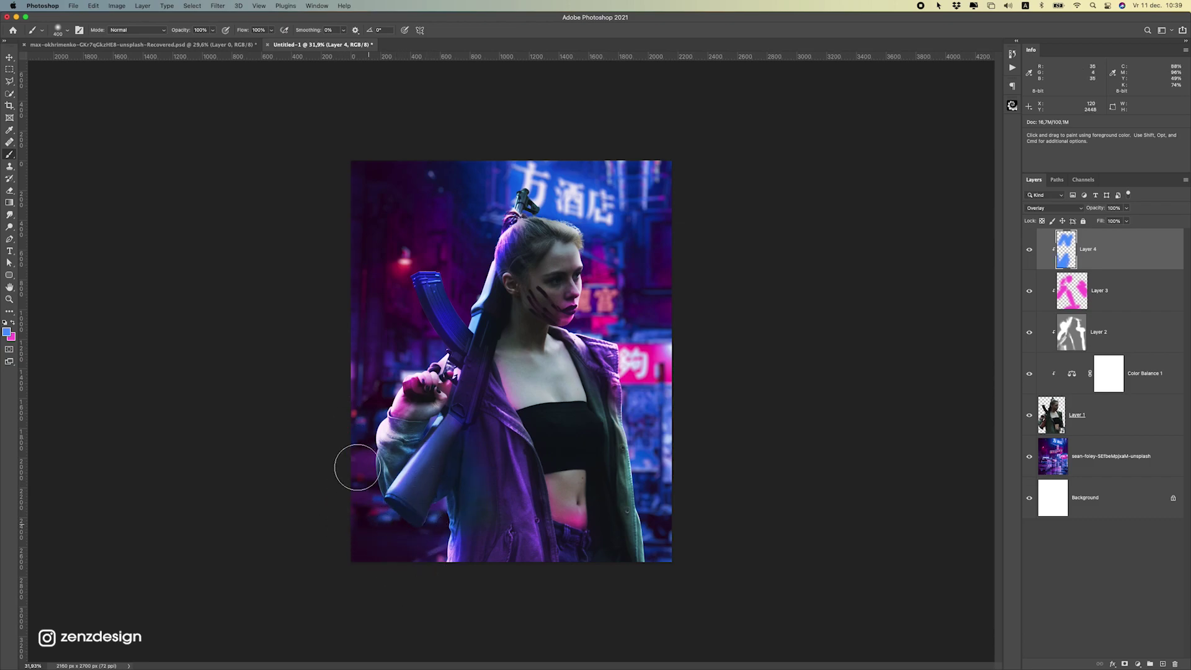
pyautogui.moveTo(624, 521)
pyautogui.mouseDown()
pyautogui.moveTo(604, 430)
pyautogui.moveTo(681, 566)
pyautogui.moveTo(670, 571)
pyautogui.moveTo(611, 447)
pyautogui.moveTo(586, 434)
pyautogui.moveTo(685, 504)
pyautogui.moveTo(617, 443)
pyautogui.moveTo(680, 499)
pyautogui.moveTo(627, 438)
pyautogui.moveTo(662, 459)
pyautogui.moveTo(642, 432)
pyautogui.mouseUp()
pyautogui.moveTo(613, 292); pyautogui.dragTo(605, 290)
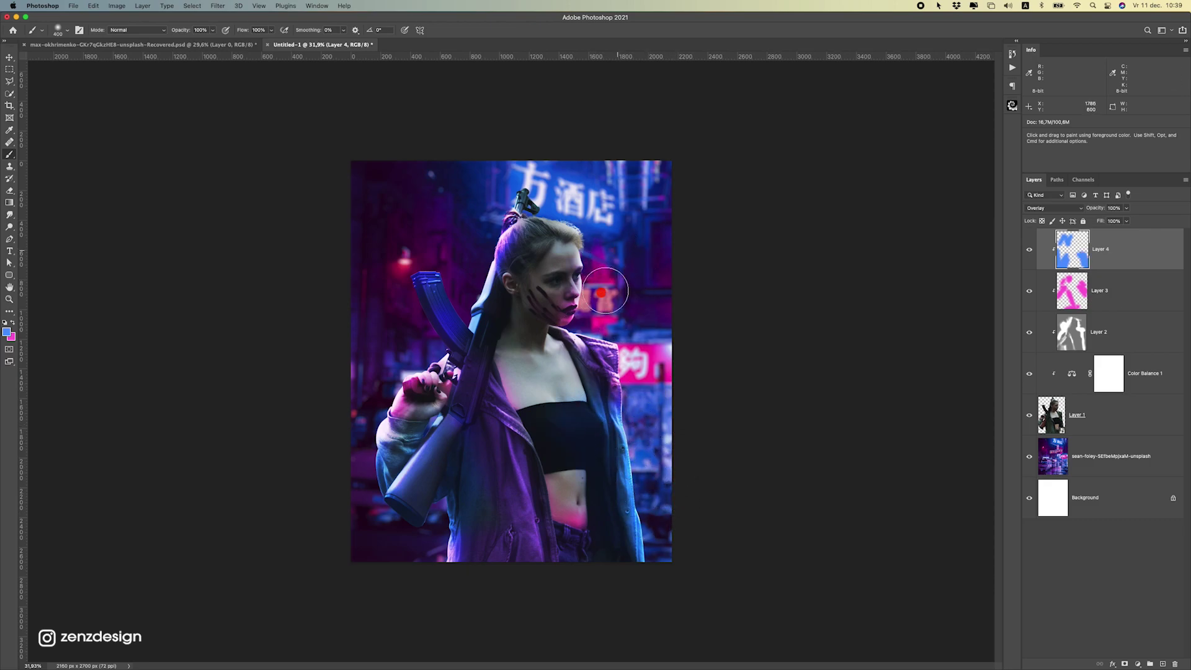
# Add pink light to the chest on the pink layer and blue light along the top of the hair on the blue layer.
pyautogui.click(1095, 307)
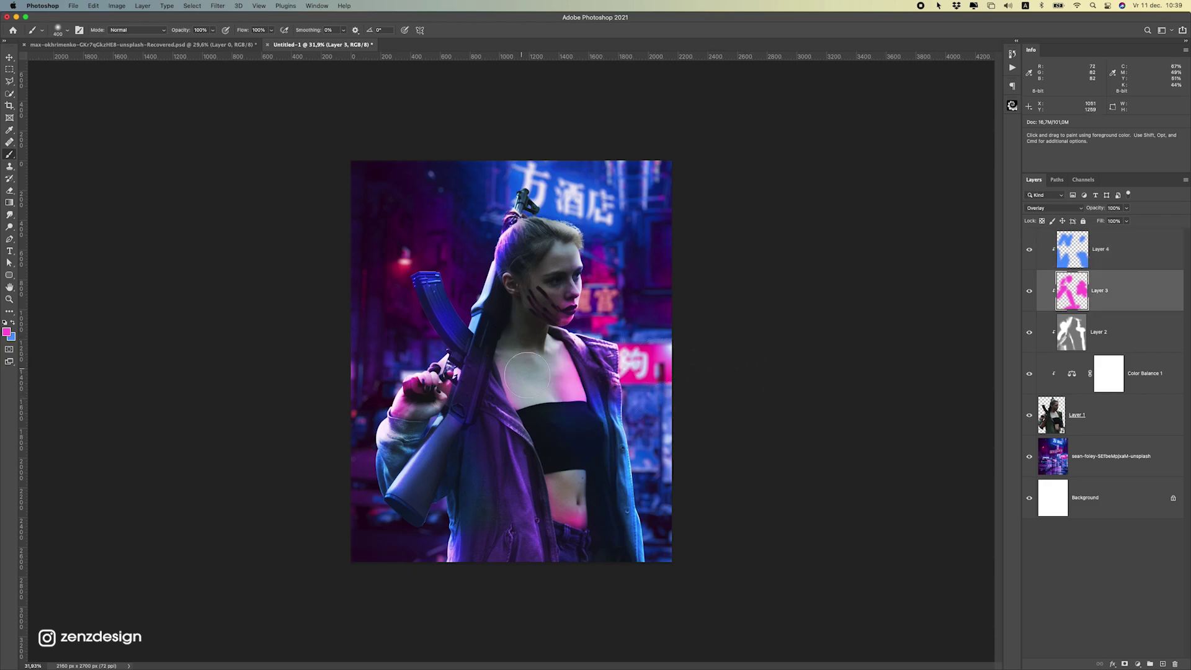
pyautogui.click(1105, 264)
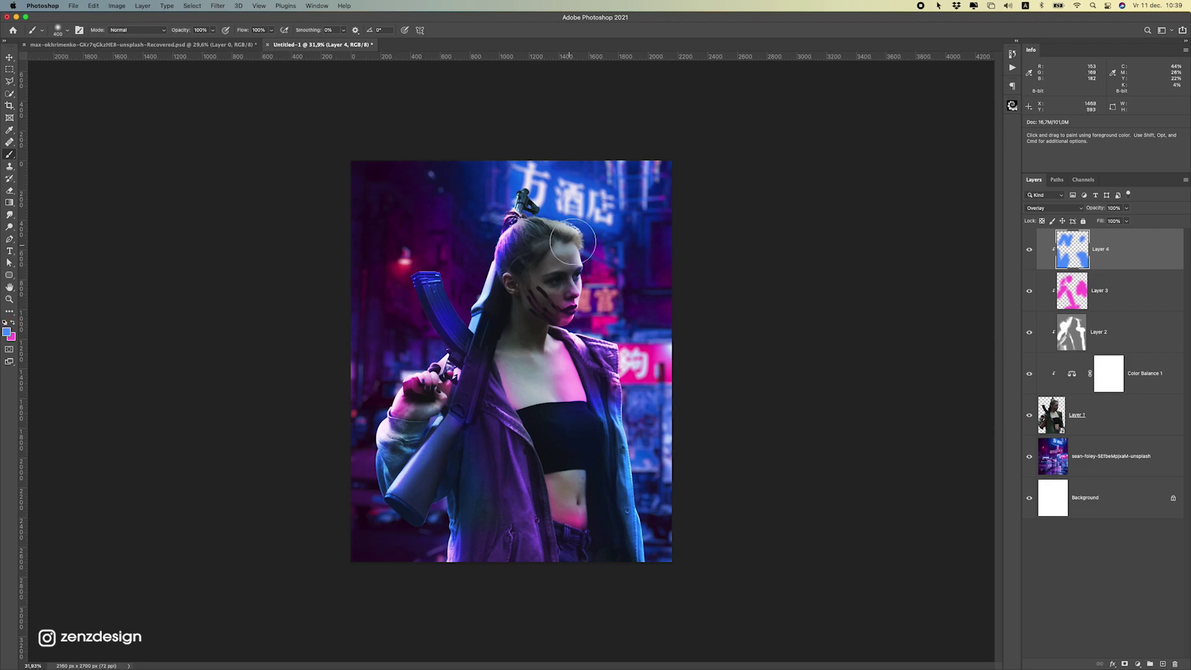
pyautogui.moveTo(574, 187); pyautogui.dragTo(604, 211)
pyautogui.moveTo(511, 181); pyautogui.dragTo(562, 199)
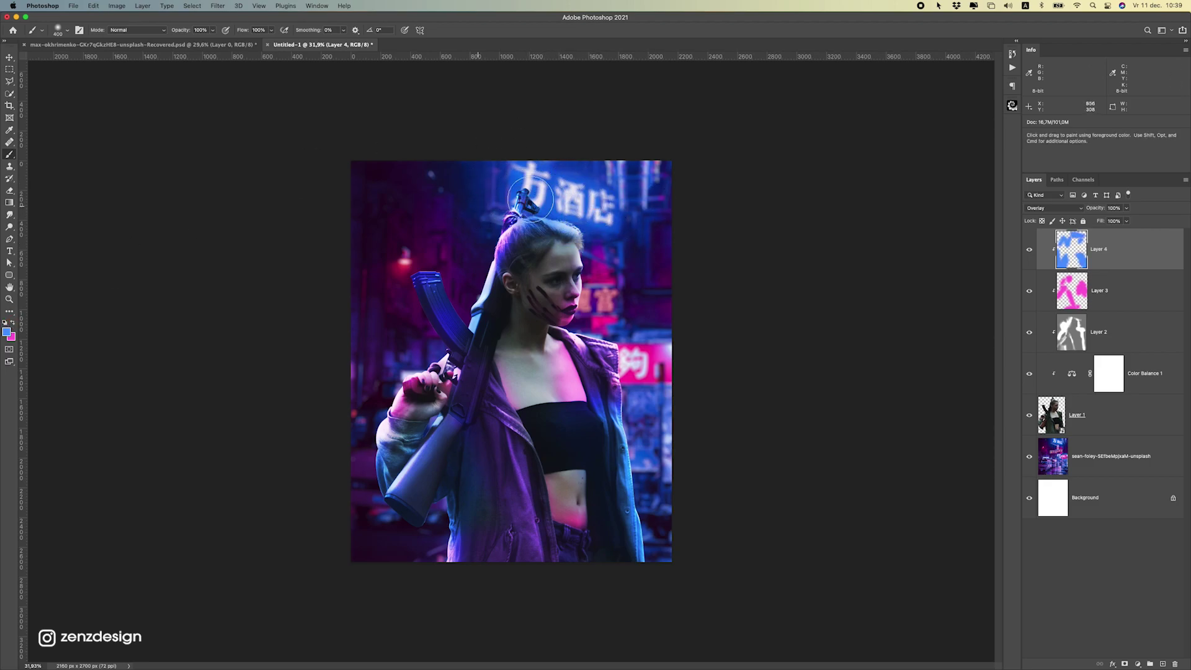
pyautogui.scroll(-3, 623, 320)
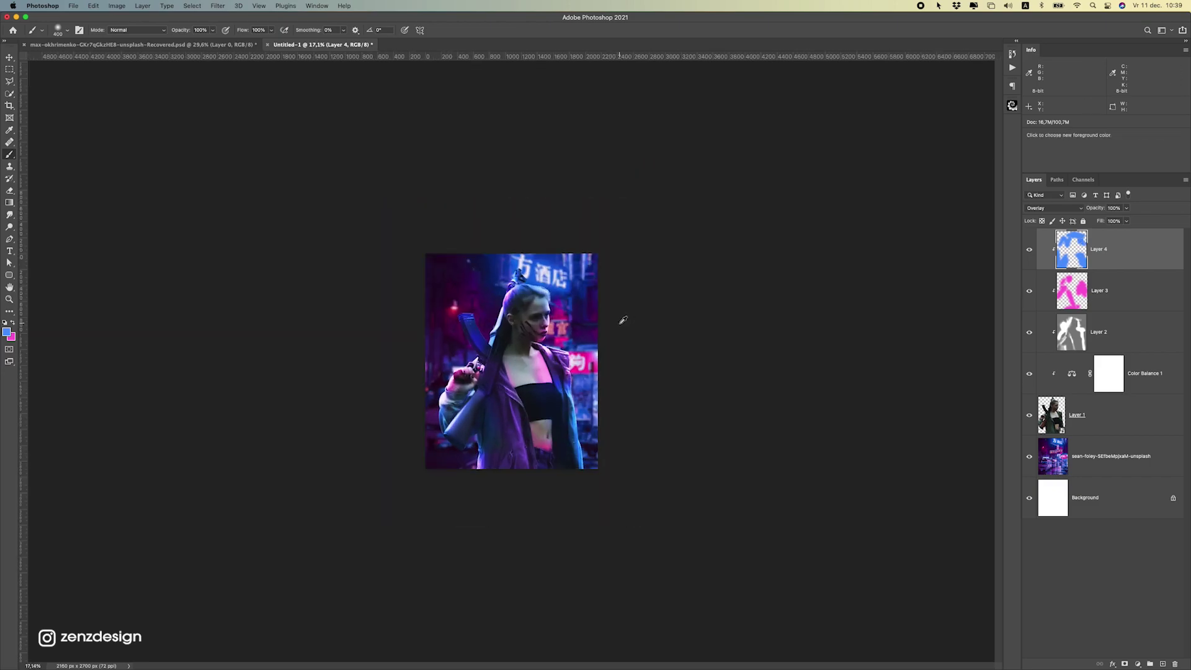
pyautogui.scroll(3, 623, 320)
pyautogui.scroll(-1, 638, 266)
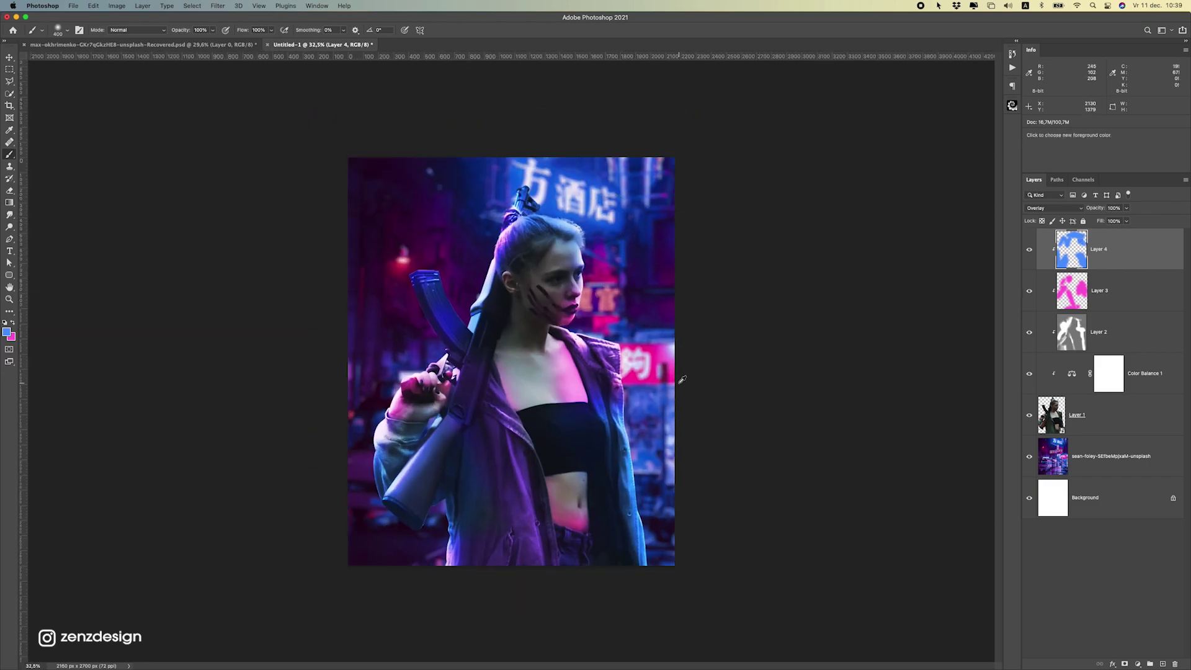
# Inspect the woman's cut-out layer against the background and open the Camera Raw Filter on it.
pyautogui.click(1100, 413)
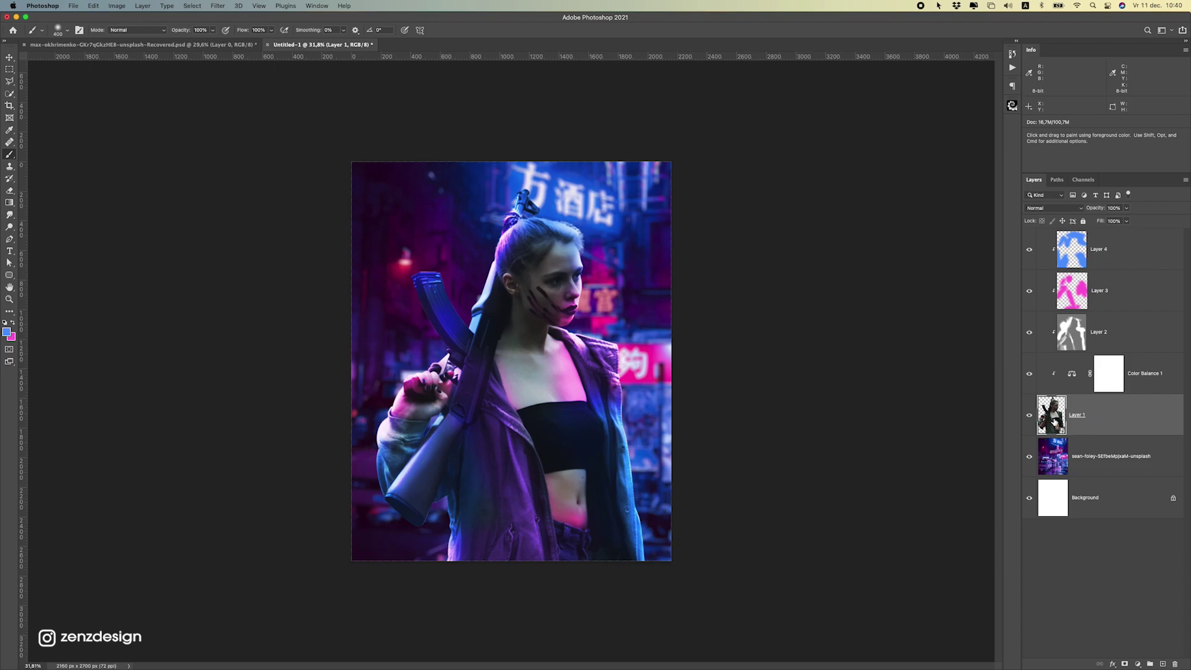
pyautogui.click(1031, 415)
pyautogui.click(1030, 414)
pyautogui.scroll(4, 508, 303)
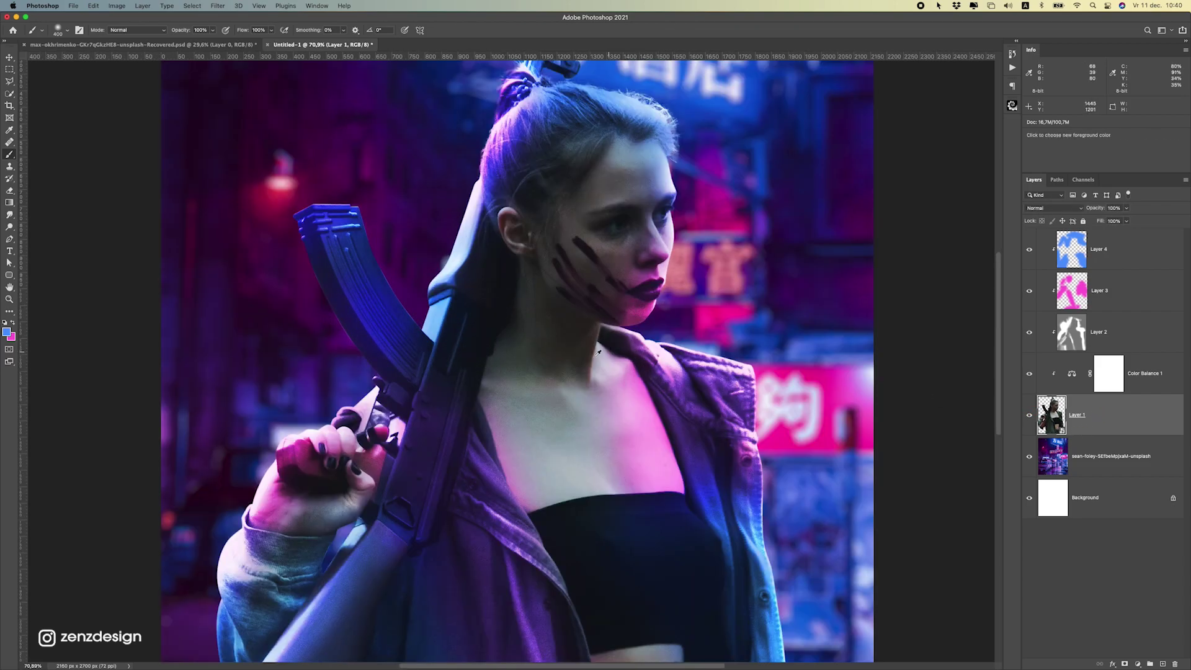
pyautogui.scroll(-4, 515, 321)
pyautogui.scroll(1, 465, 379)
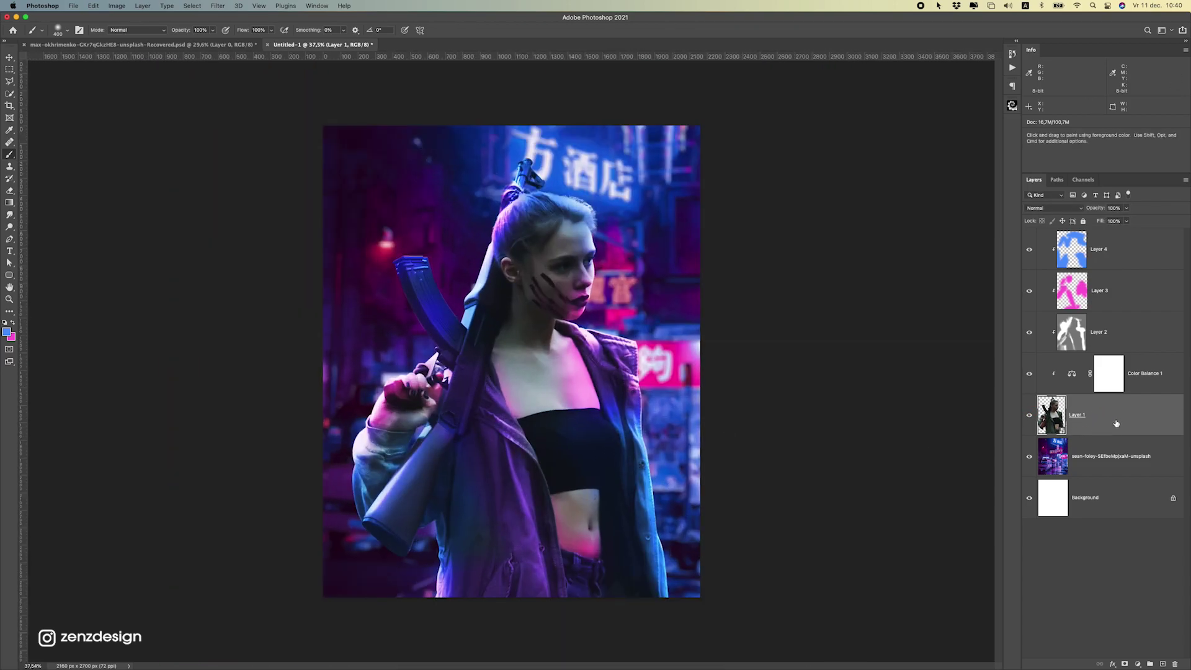
pyautogui.click(1031, 415)
pyautogui.click(1031, 415)
pyautogui.click(218, 5)
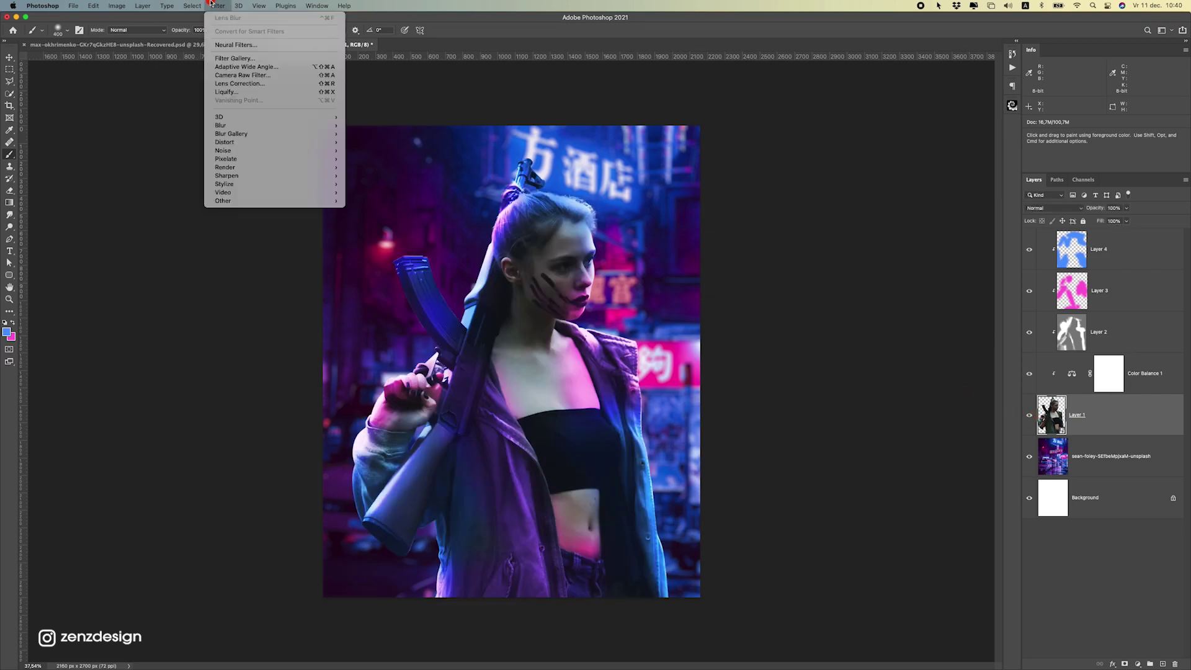
pyautogui.click(264, 76)
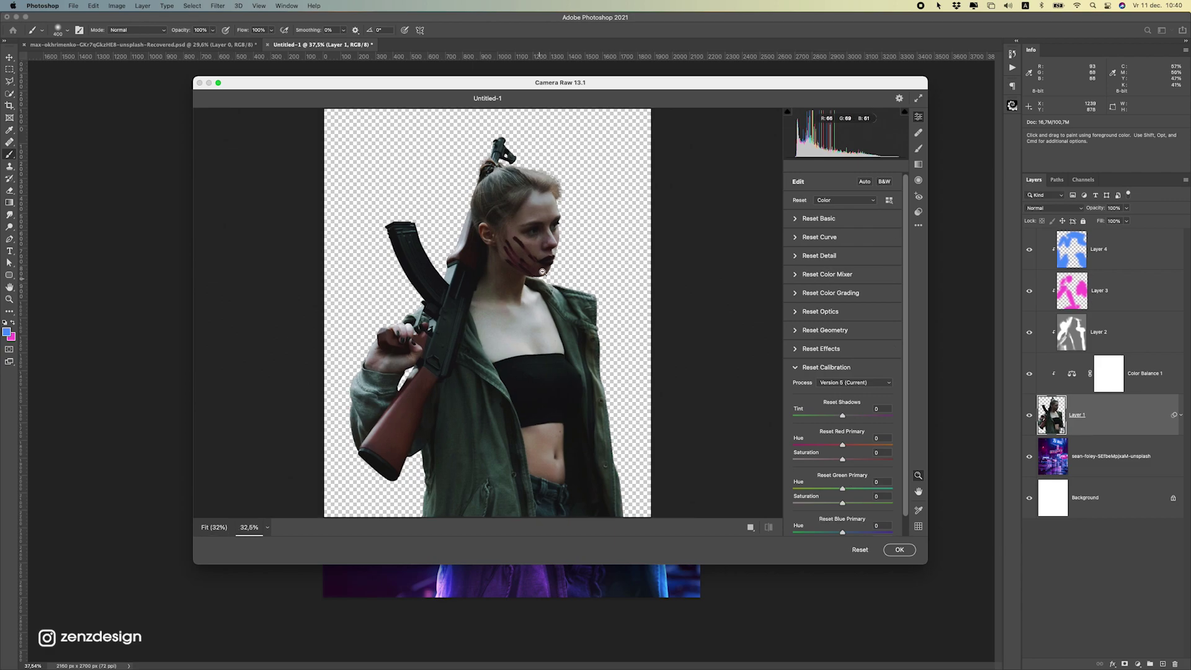
# Set the cut-out's noise reduction to 70 and increase its sharpening, checking the face up close.
pyautogui.click(809, 257)
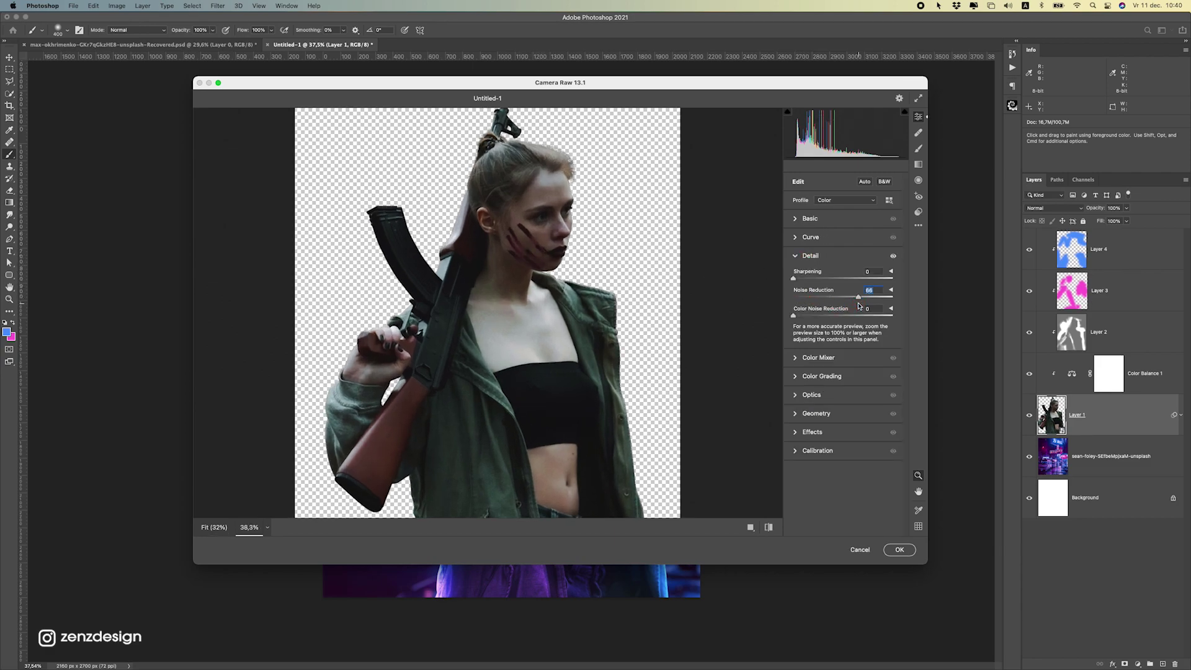
pyautogui.keyDown('alt'); pyautogui.click(568, 296); pyautogui.keyUp('alt')
pyautogui.click(568, 297)
pyautogui.keyDown('alt'); pyautogui.click(569, 297); pyautogui.keyUp('alt')
pyautogui.click(569, 297)
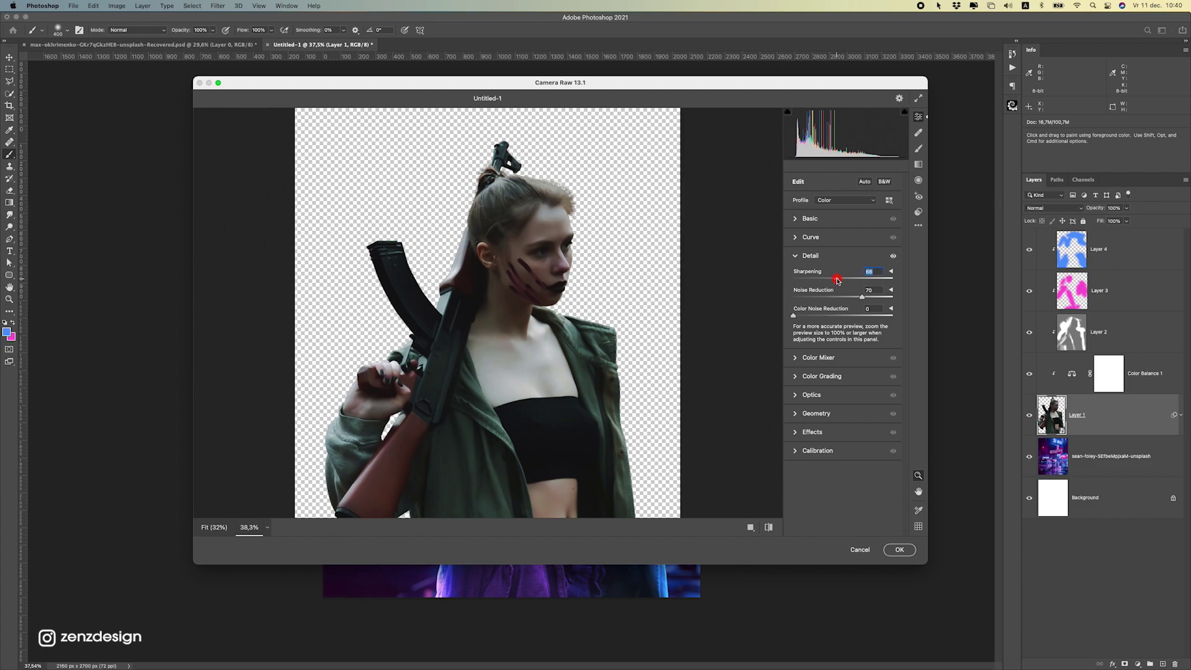
# Raise the cut-out's texture to +37, clarity to +38, exposure to +0.30 and contrast to +7, and apply the Camera Raw Filter.
pyautogui.click(808, 219)
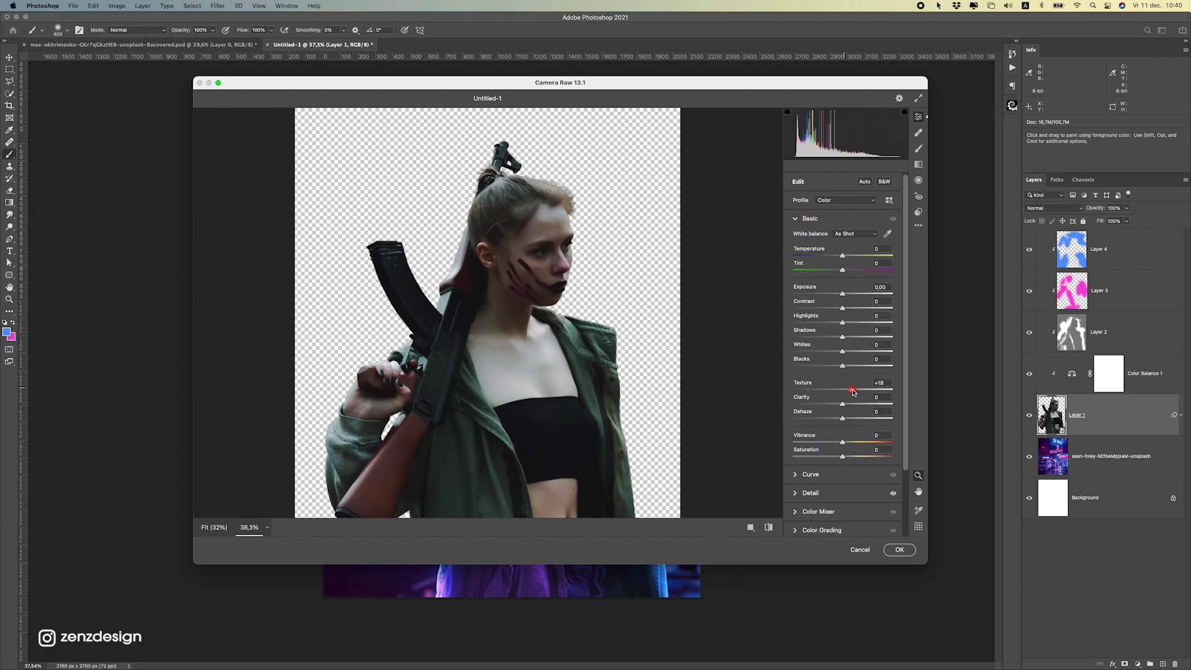
pyautogui.moveTo(848, 407); pyautogui.dragTo(863, 405)
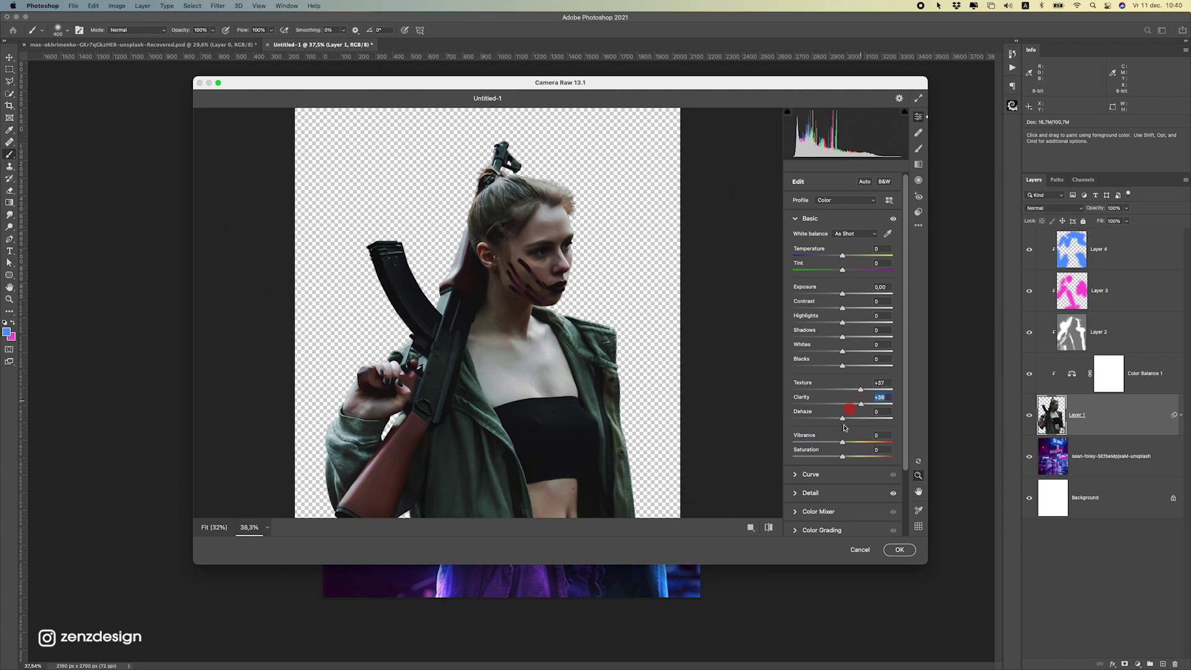
pyautogui.moveTo(841, 295); pyautogui.dragTo(850, 309)
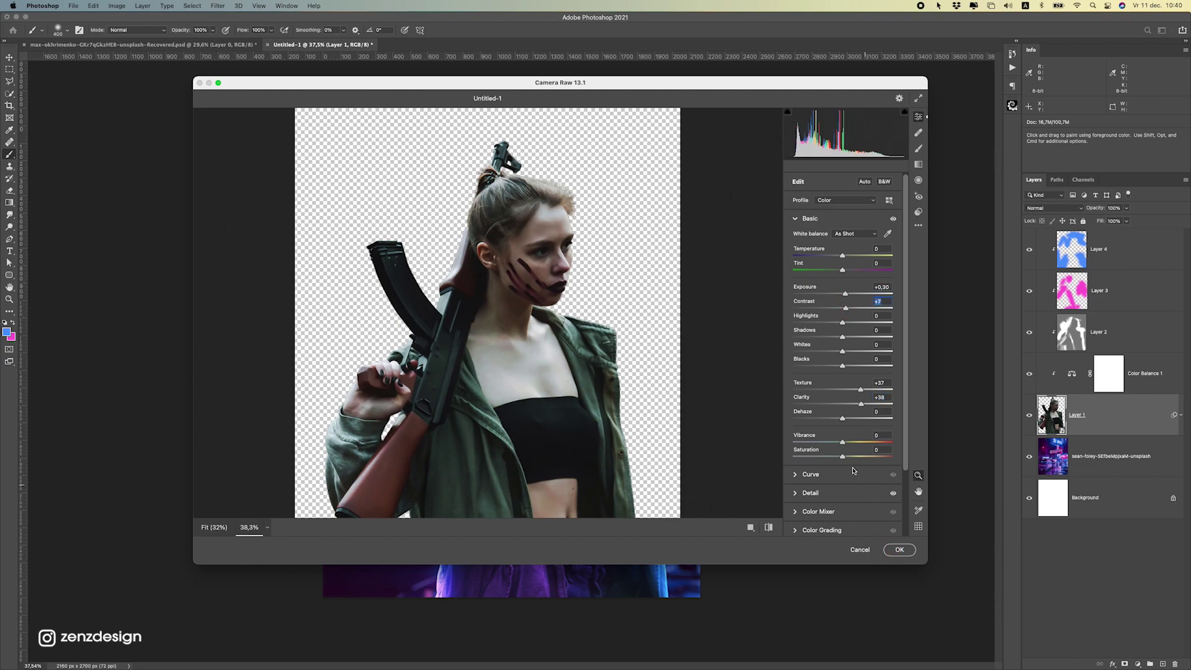
pyautogui.click(898, 549)
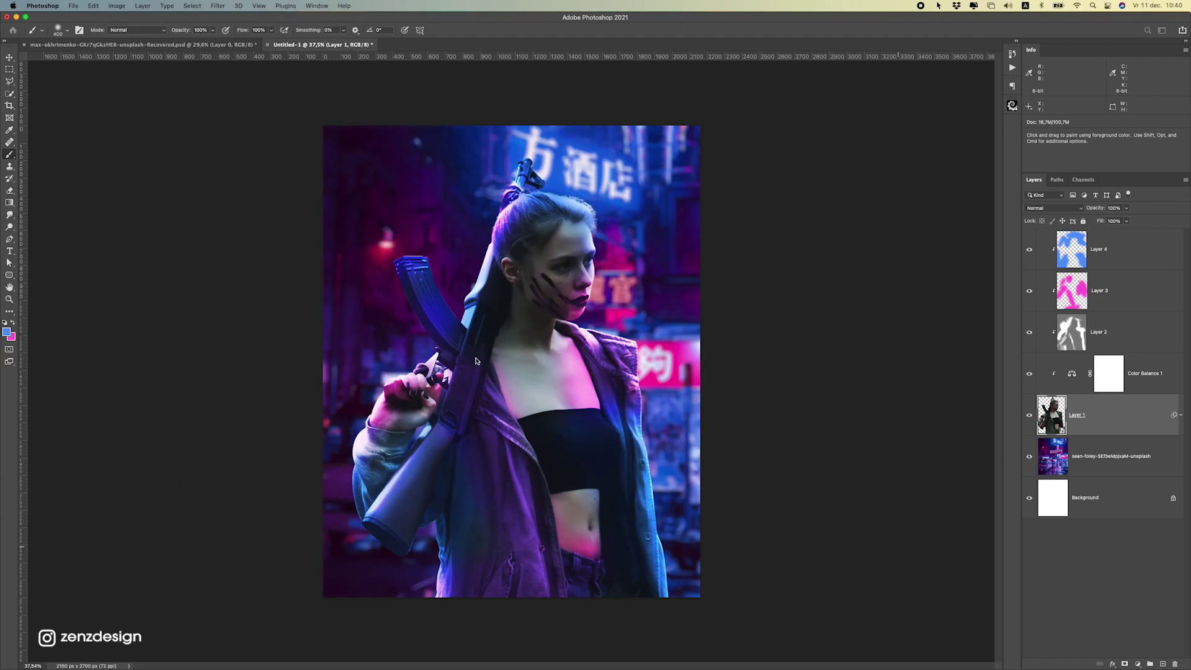
pyautogui.scroll(-5, 460, 369)
pyautogui.scroll(5, 462, 366)
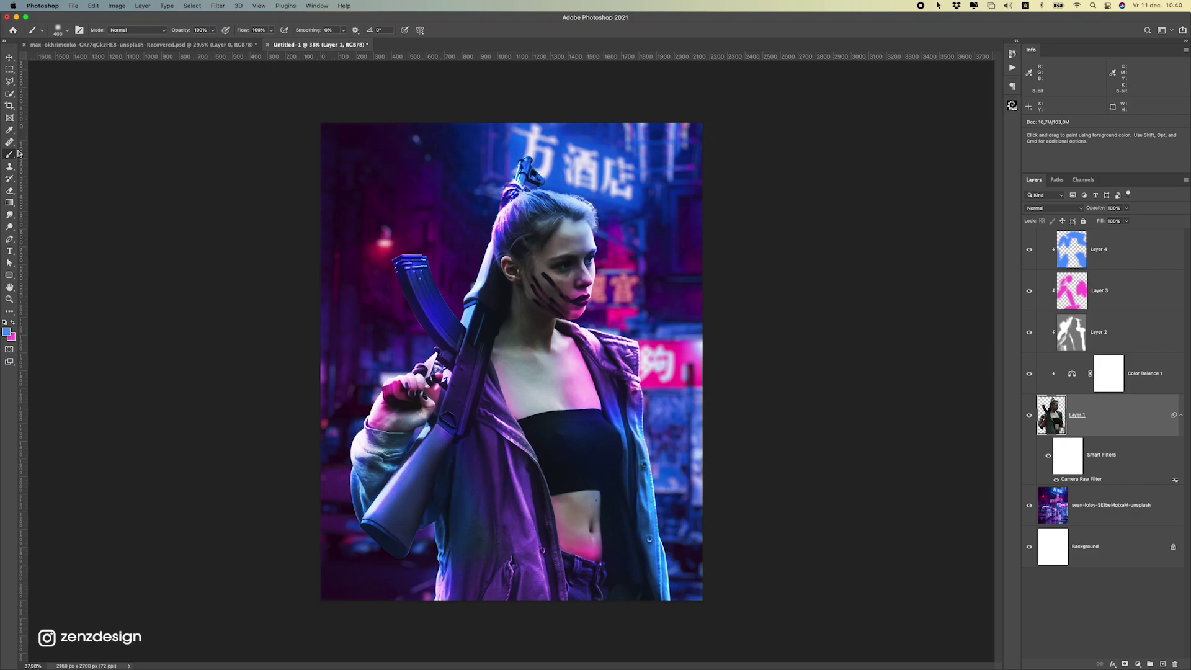
# Clip a Curves adjustment to the street background photo and pull its white point in to input 215 to brighten the highlights.
pyautogui.click(1095, 497)
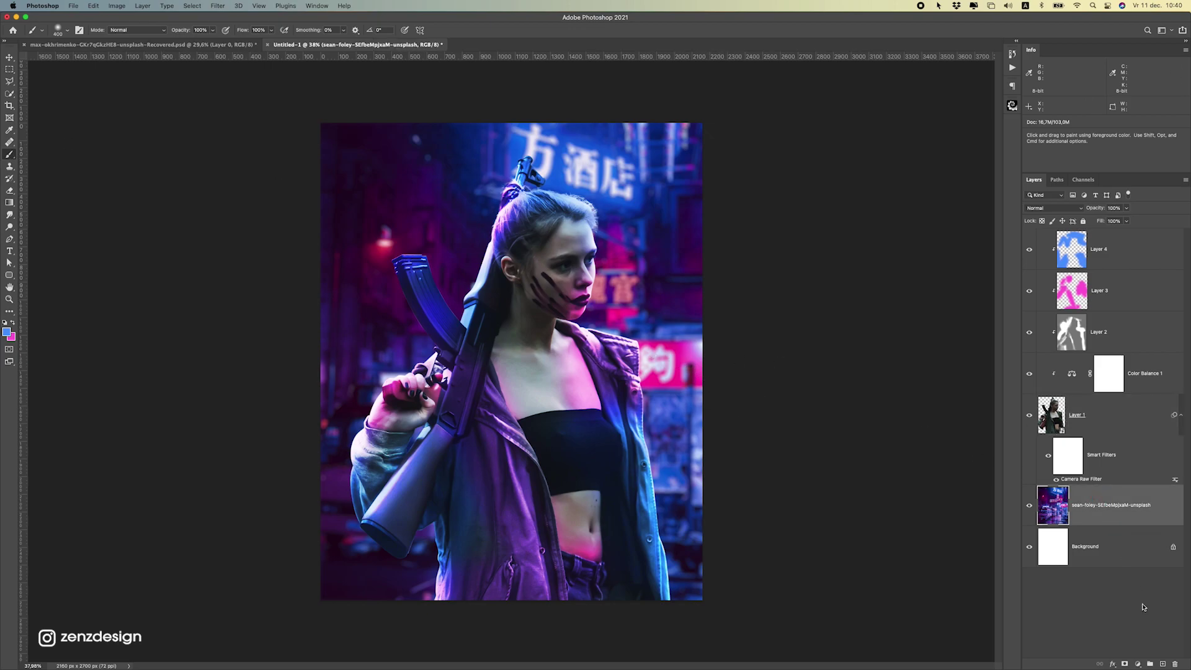
pyautogui.click(1139, 665)
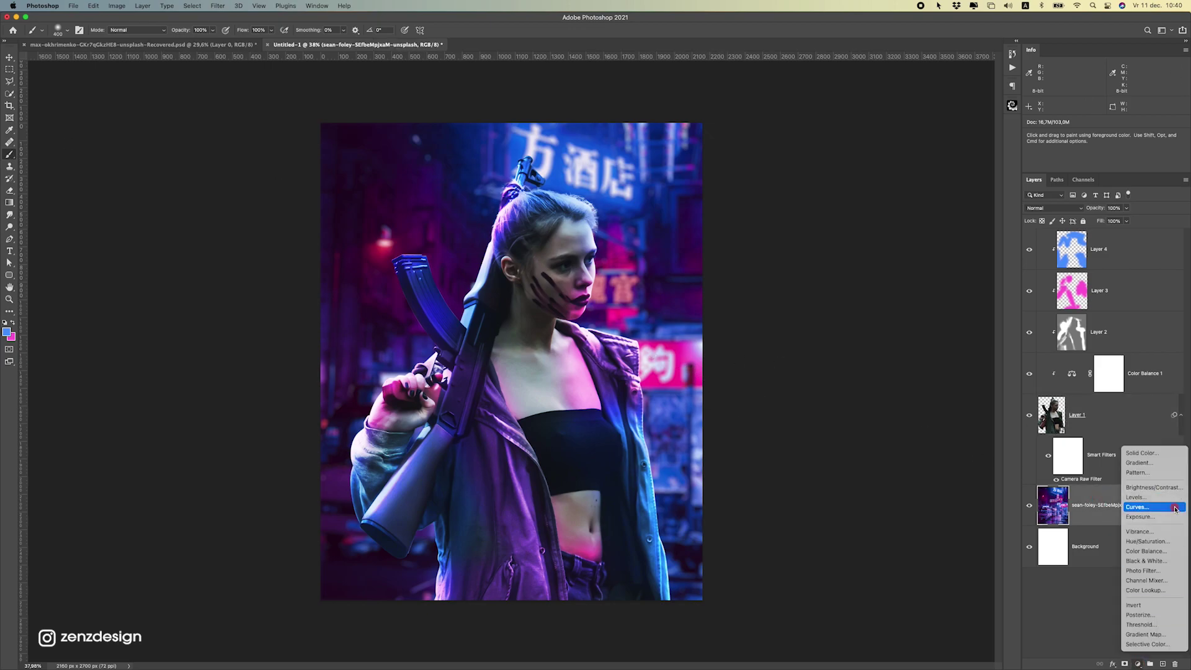
pyautogui.click(1148, 501)
pyautogui.click(853, 476)
pyautogui.moveTo(860, 244); pyautogui.dragTo(842, 240)
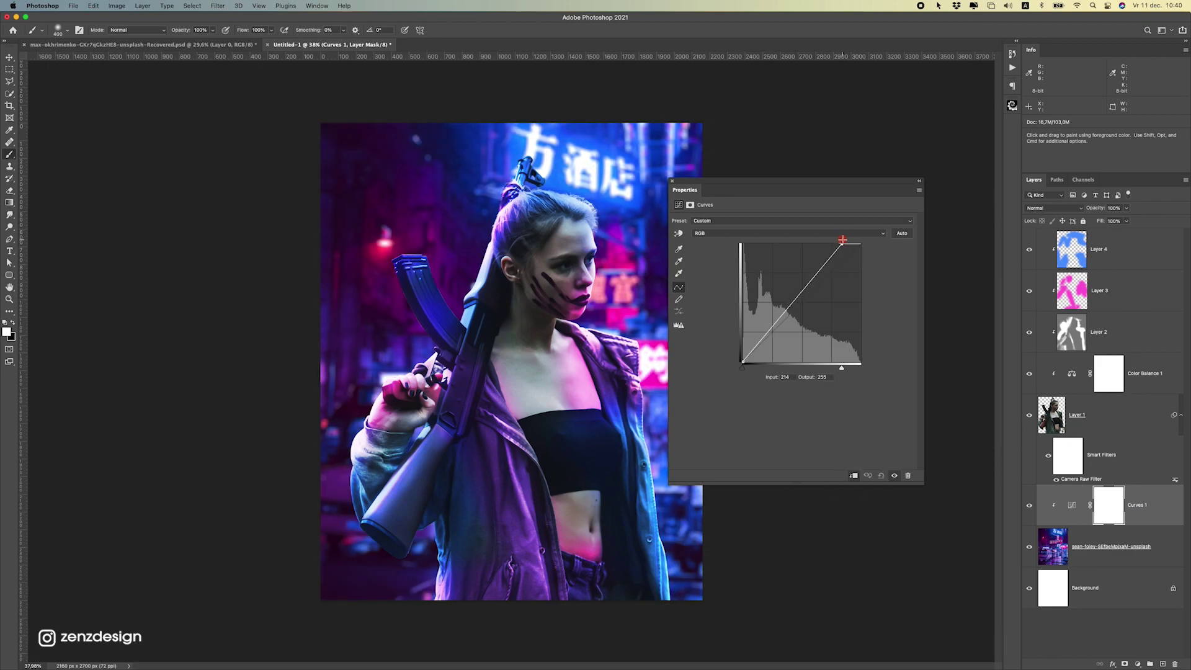
pyautogui.scroll(1, 658, 276)
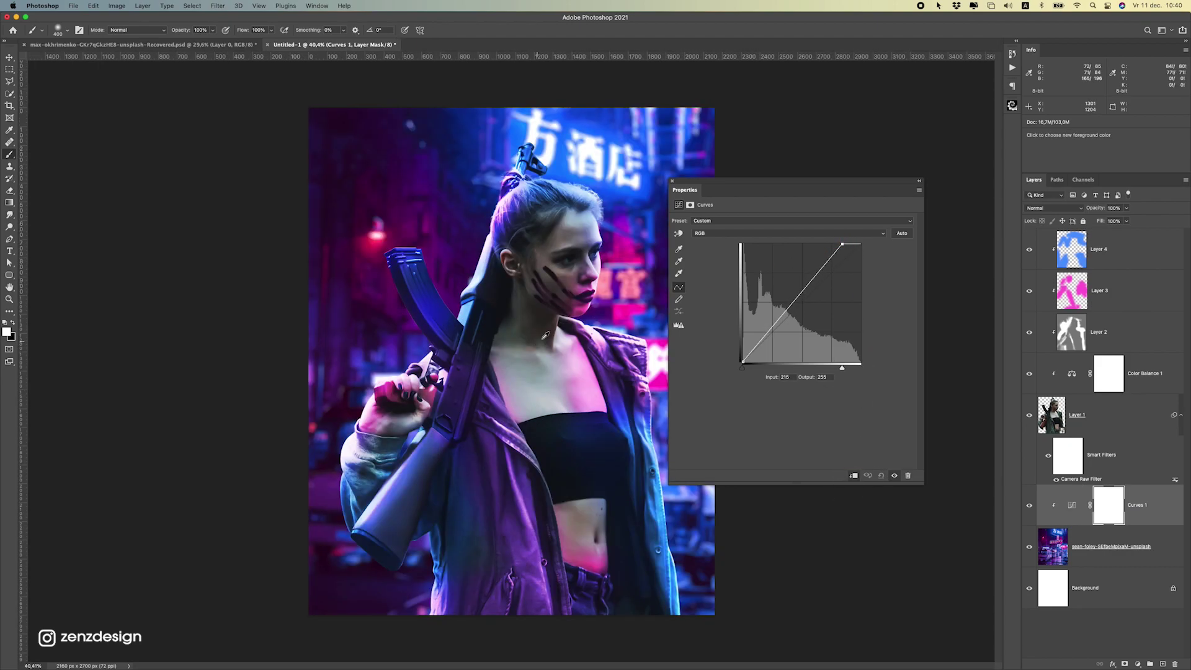
pyautogui.click(672, 181)
# Create a new layer beneath the woman and choose a light blue (R 154, G 195, B 255) with an enlarged soft brush.
pyautogui.click(1160, 665)
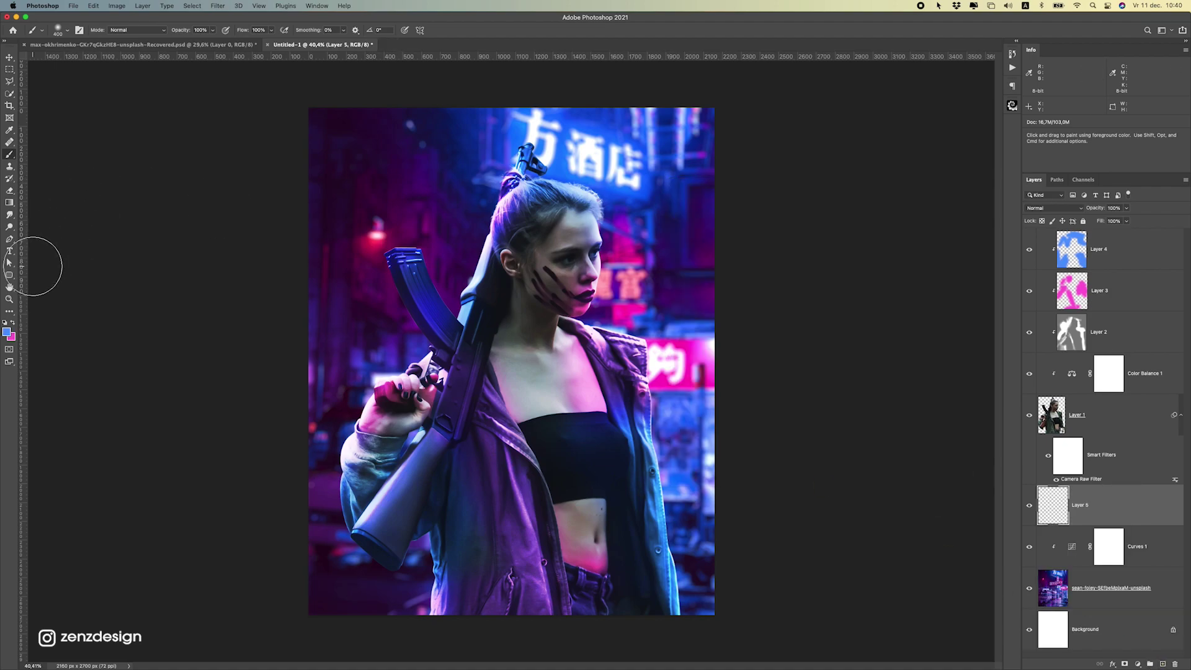
pyautogui.click(7, 332)
pyautogui.moveTo(828, 244); pyautogui.dragTo(819, 218)
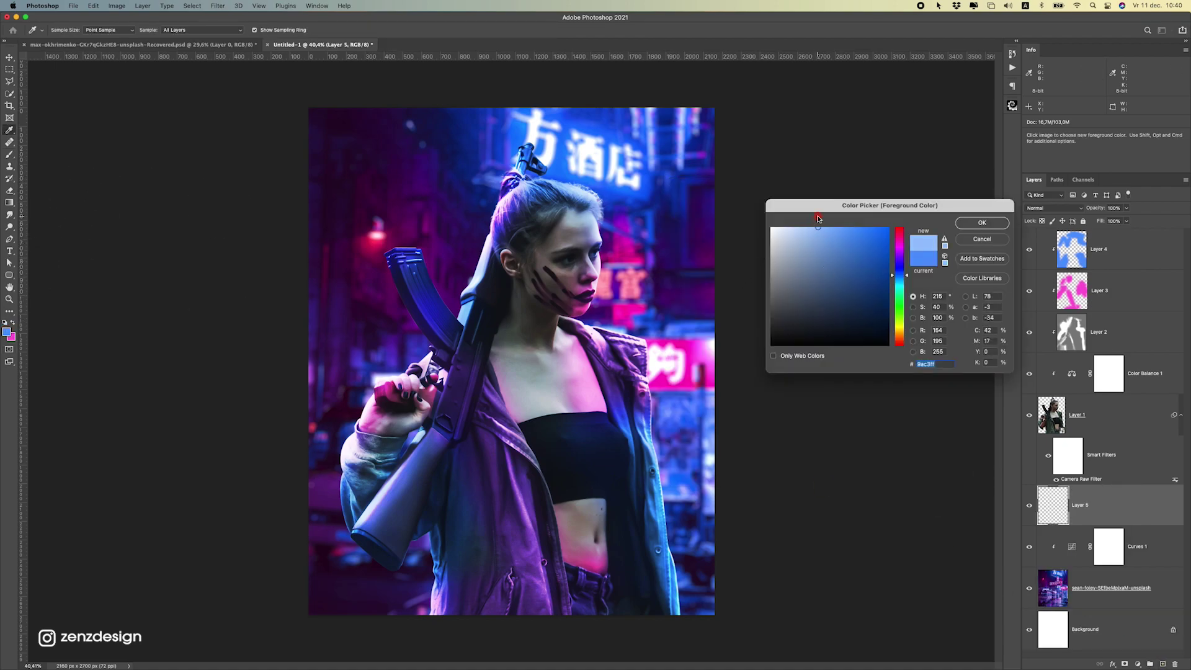
pyautogui.press('Return')
pyautogui.press(']')
pyautogui.press(']')
pyautogui.press(']')
pyautogui.press(']')
pyautogui.press(']')
pyautogui.press(']')
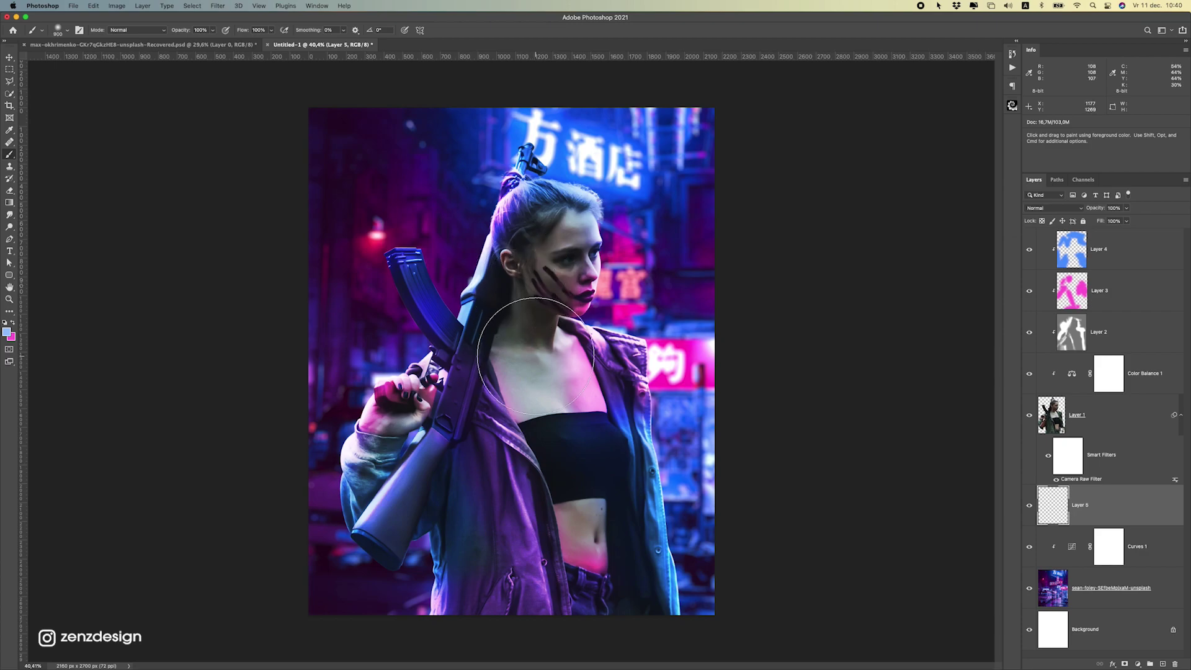
# Paint a single soft light-blue dab behind the woman and scale it up into a large glow.
pyautogui.click(530, 342)
pyautogui.click(444, 223)
pyautogui.press('super+z')
pyautogui.press('super+t')
pyautogui.moveTo(699, 140); pyautogui.dragTo(857, 70)
pyautogui.moveTo(636, 261); pyautogui.dragTo(546, 399)
pyautogui.press('Return')
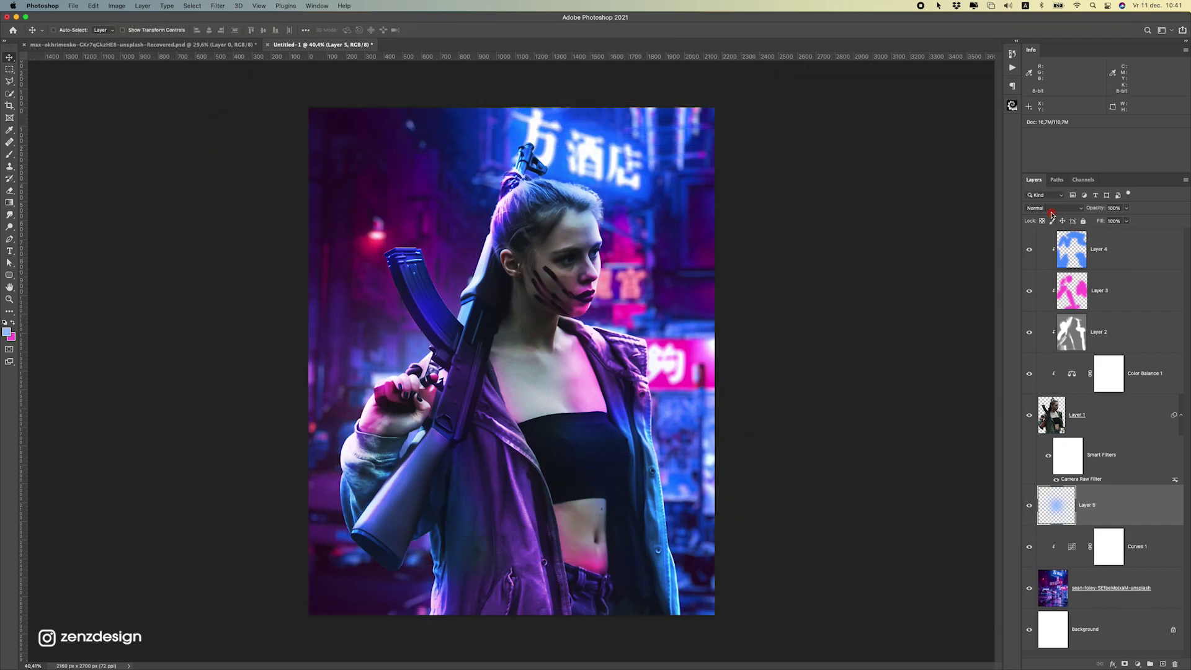
# Set the glow layer's blending mode to Screen and reposition the glow behind the woman.
pyautogui.click(1052, 214)
pyautogui.click(1052, 284)
pyautogui.moveTo(544, 444); pyautogui.dragTo(561, 302)
# Duplicate the glow layer three times and spread the glows behind the woman to build up haze.
pyautogui.hotkey('ctrl', 'j')
pyautogui.scroll(-5, 632, 392)
pyautogui.scroll(2, 632, 392)
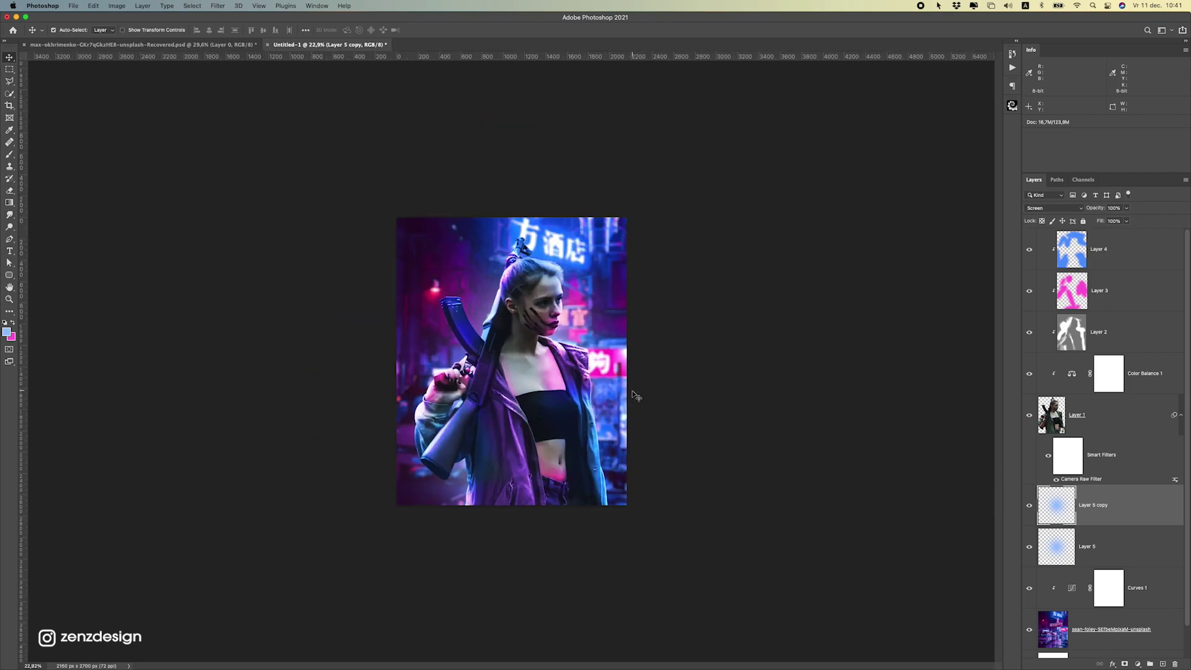
pyautogui.hotkey('ctrl', 'j')
pyautogui.moveTo(636, 395); pyautogui.dragTo(520, 422)
pyautogui.hotkey('ctrl', 'j')
pyautogui.scroll(-1, 561, 440)
pyautogui.scroll(6, 560, 438)
pyautogui.scroll(-5, 580, 405)
pyautogui.scroll(4, 593, 371)
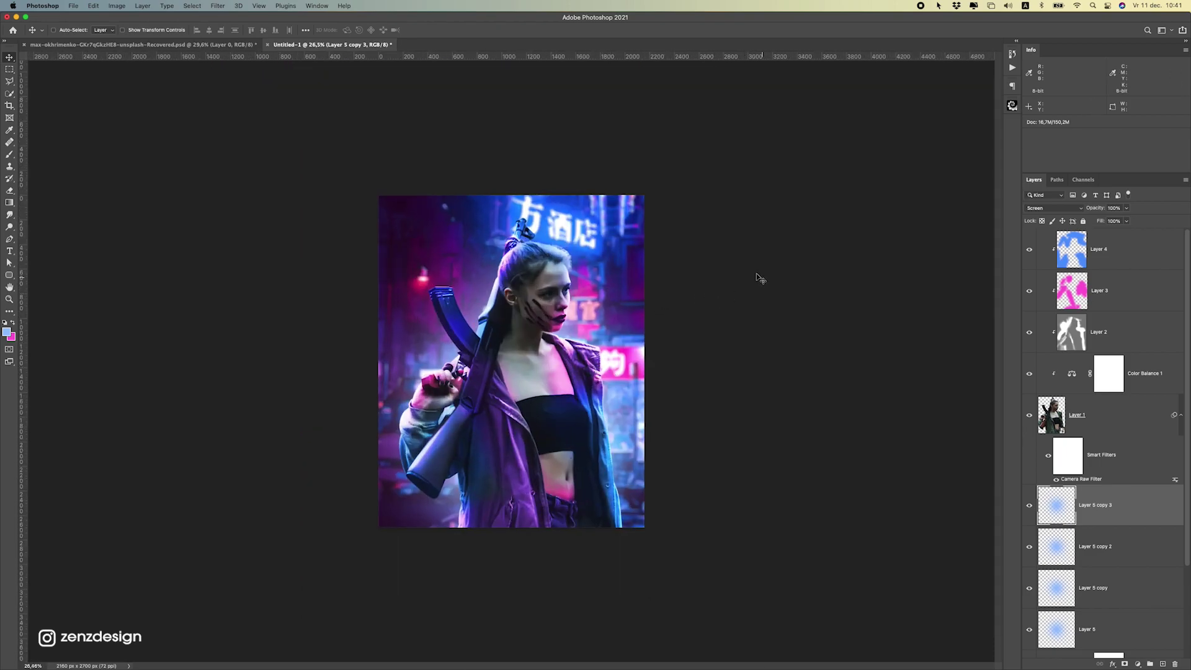
# Change the canvas surround colour to black and check the image at different sizes.
pyautogui.scroll(1, 757, 277)
pyautogui.rightClick(780, 206)
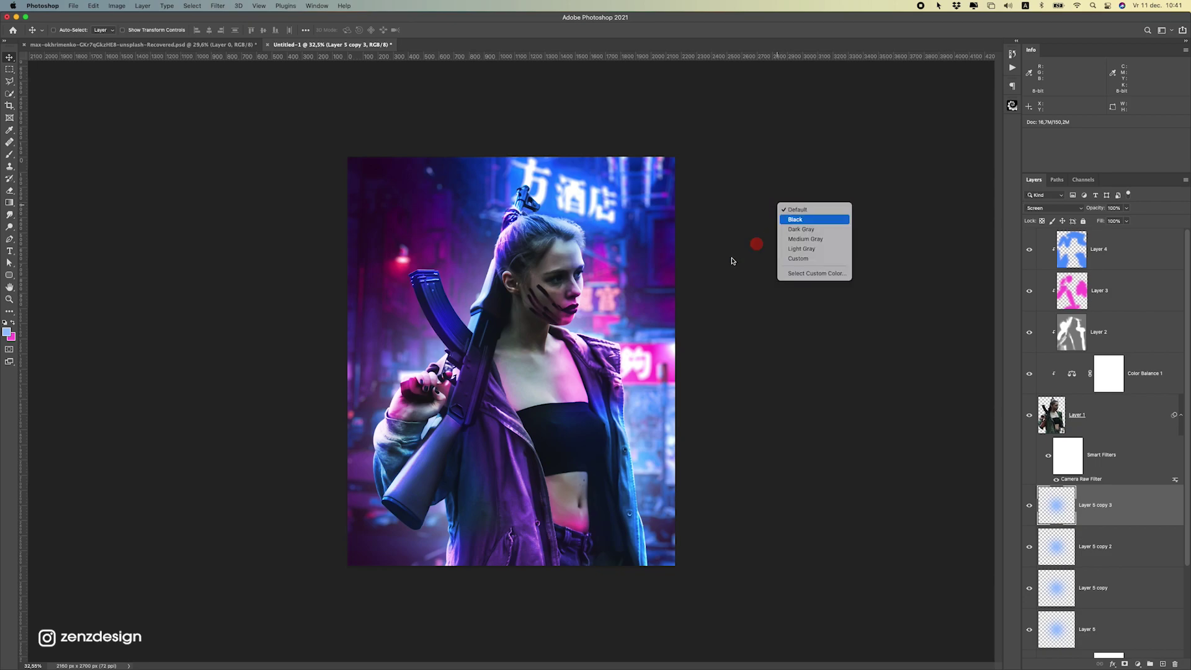
pyautogui.click(795, 219)
pyautogui.scroll(-4, 575, 292)
pyautogui.scroll(4, 575, 292)
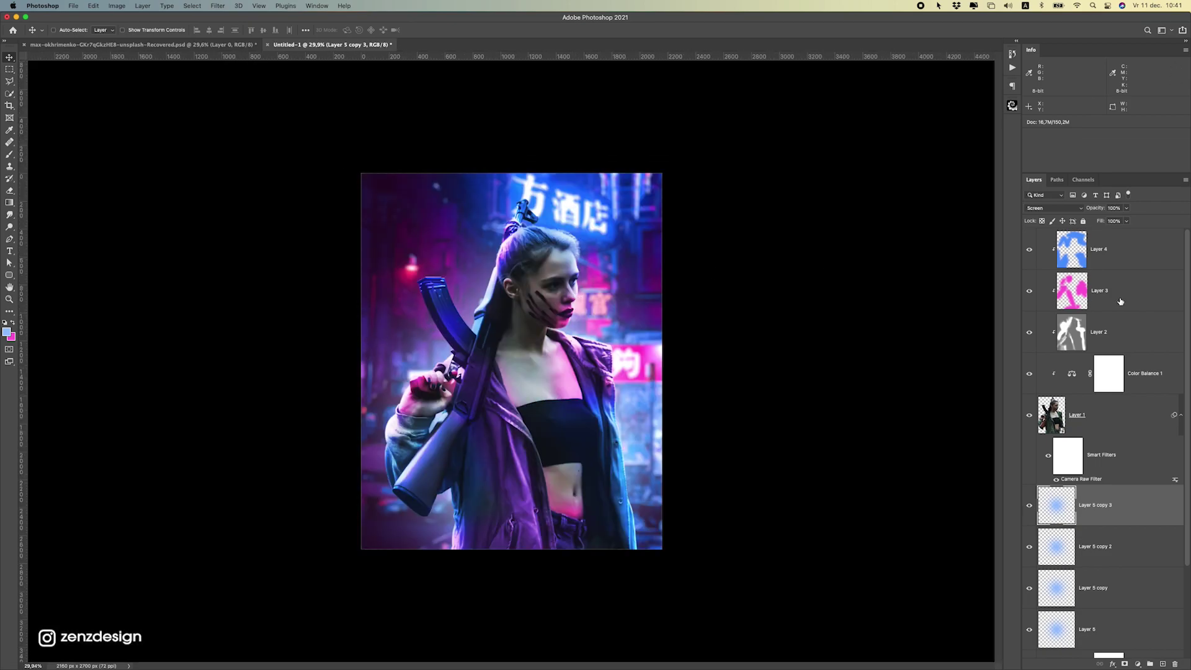
# Group the woman's cut-out with its Color Balance adjustment and the three clipped light layers above it.
pyautogui.click(1092, 281)
pyautogui.click(1121, 249)
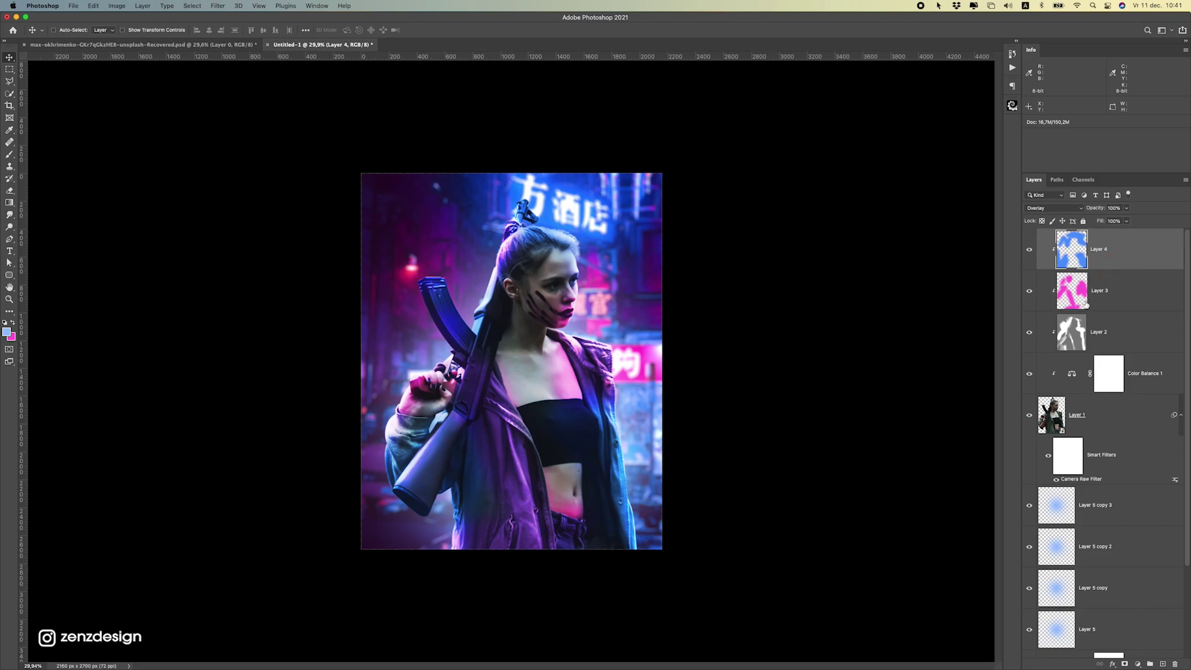
pyautogui.keyDown('shift'); pyautogui.click(1117, 421); pyautogui.keyUp('shift')
pyautogui.moveTo(521, 311); pyautogui.dragTo(538, 282)
pyautogui.press('super+z')
pyautogui.press('super')
pyautogui.press('super')
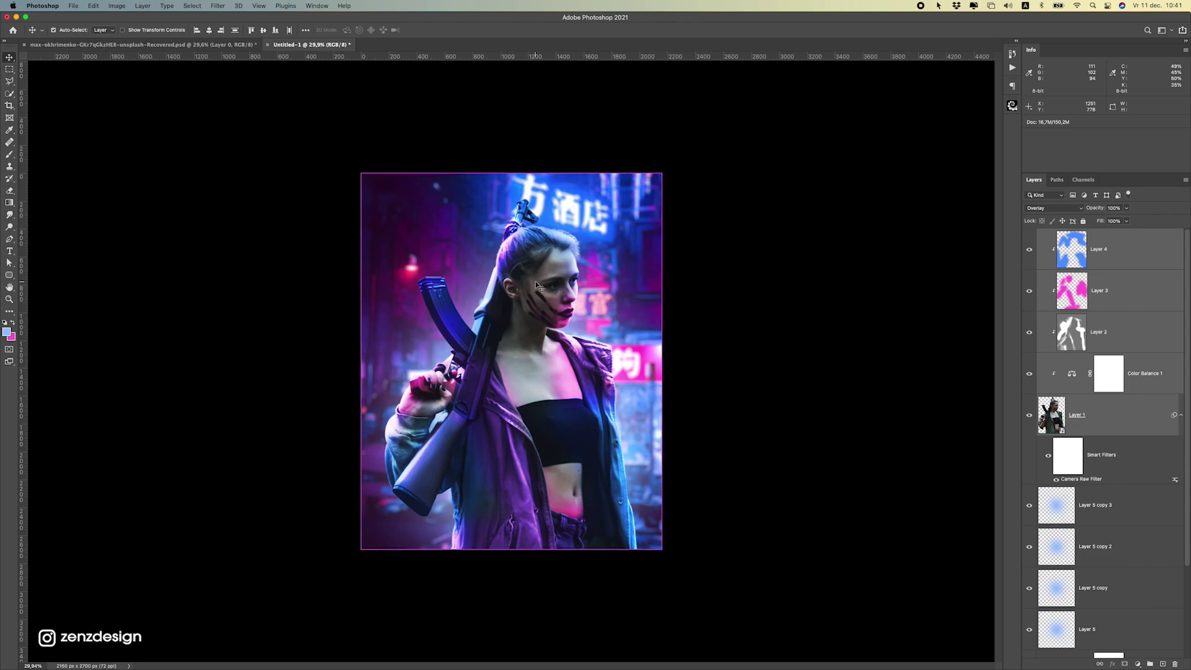
pyautogui.press('super+g')
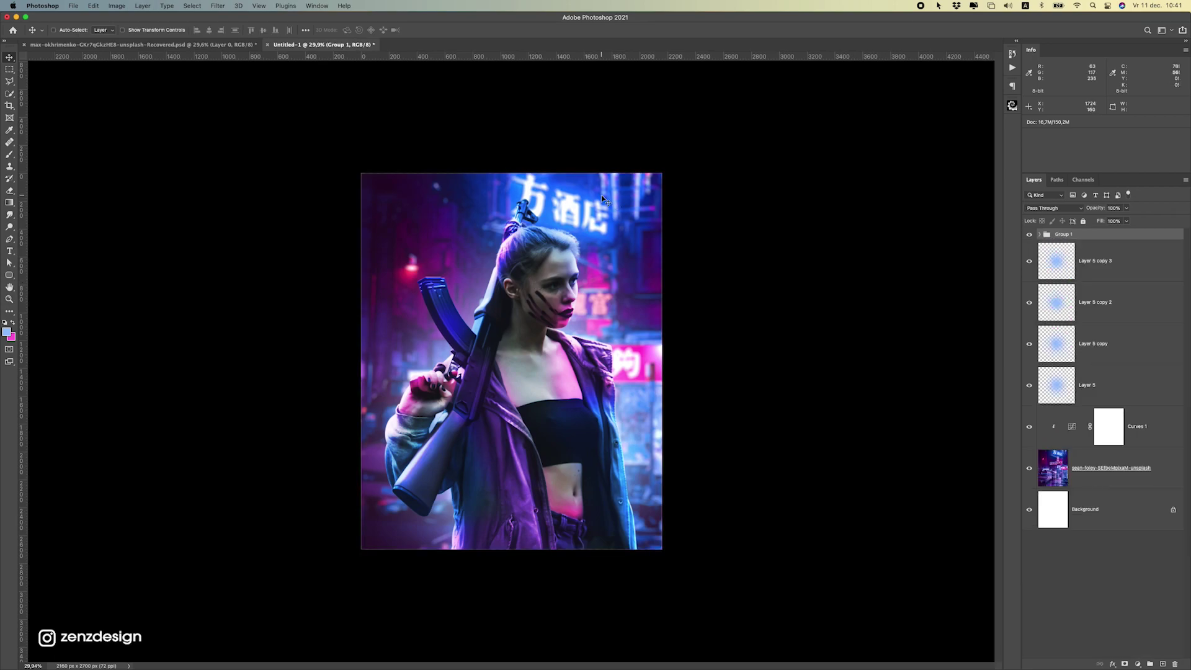
# Duplicate the woman's group and merge the copy into a single layer.
pyautogui.press('super+j')
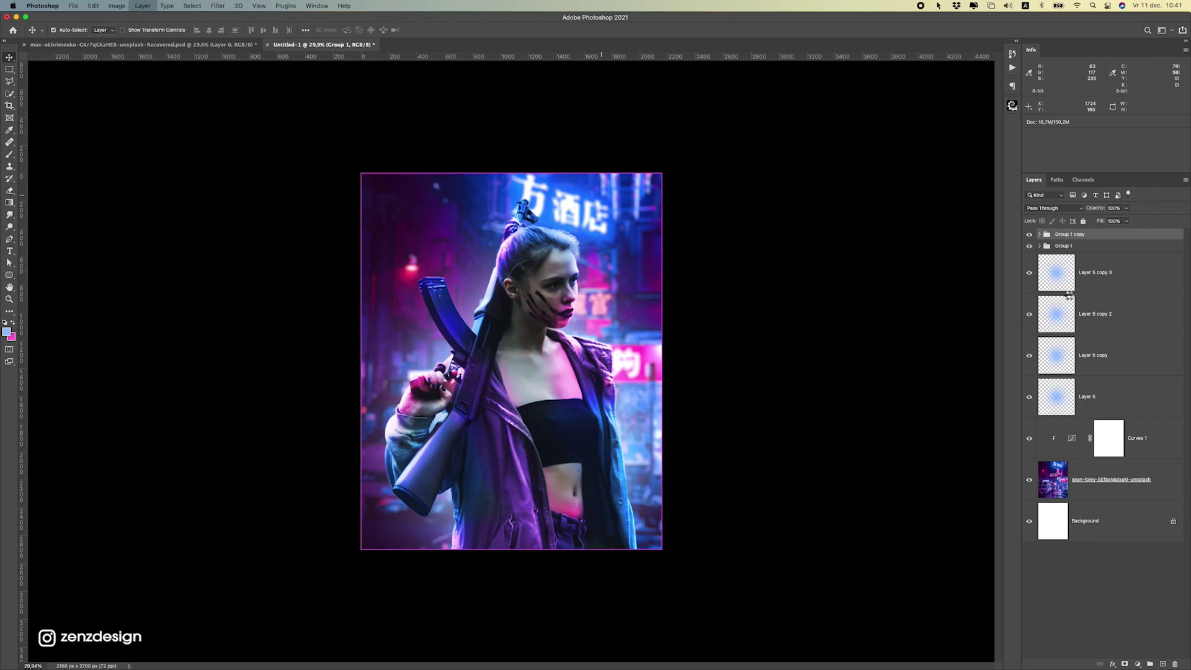
pyautogui.press('super+e')
pyautogui.moveTo(515, 311); pyautogui.dragTo(368, 310)
pyautogui.press('super+z')
pyautogui.scroll(2, 496, 328)
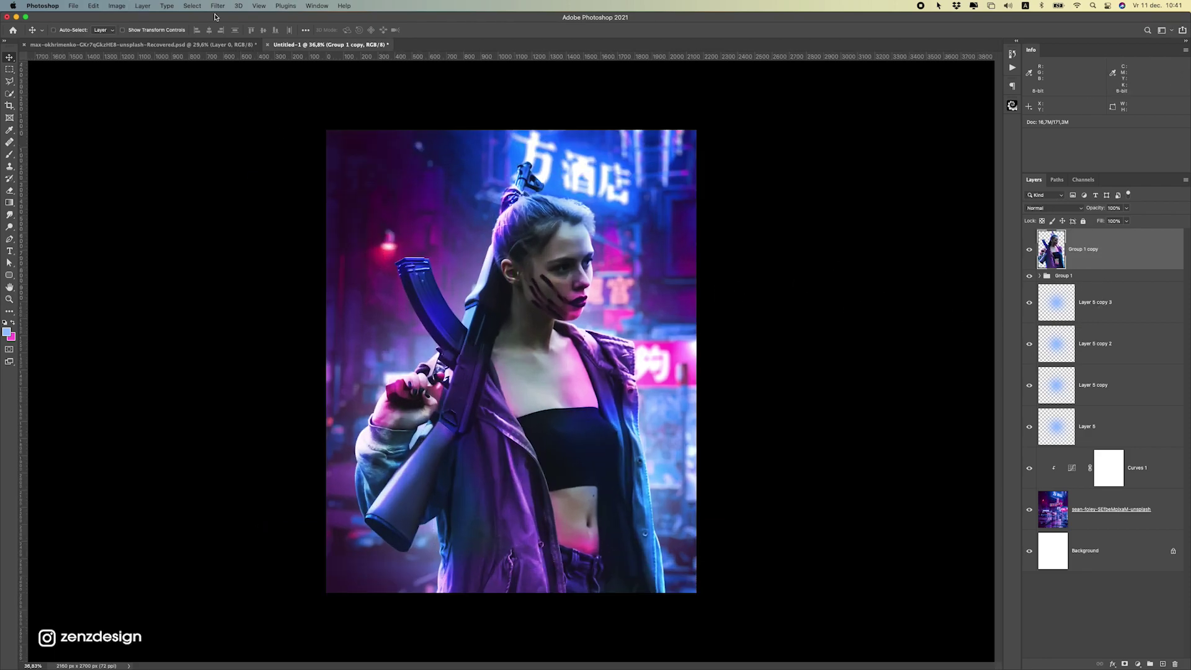
# Apply a Gaussian Blur with a radius of 144.2 pixels to the merged copy of the woman.
pyautogui.click(218, 6)
pyautogui.moveTo(271, 125)
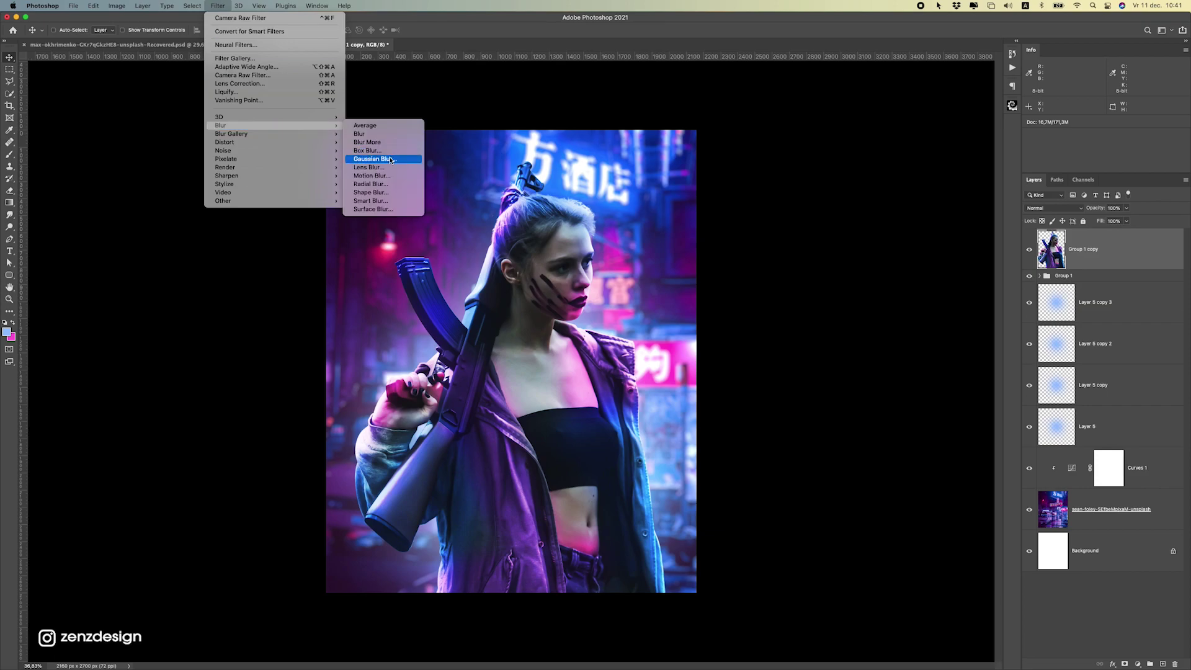
pyautogui.click(379, 160)
pyautogui.moveTo(802, 453); pyautogui.dragTo(837, 452)
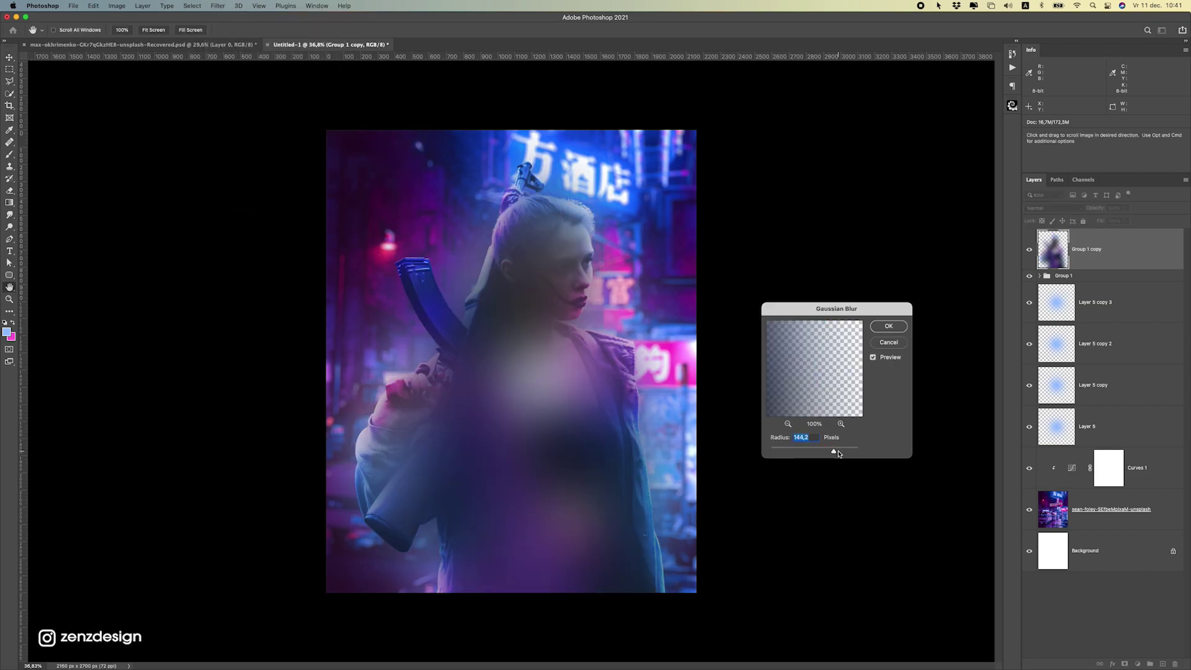
pyautogui.click(888, 326)
# Set the blurred copy's blending mode to Screen and adjust the position of its glow over the woman.
pyautogui.click(1053, 208)
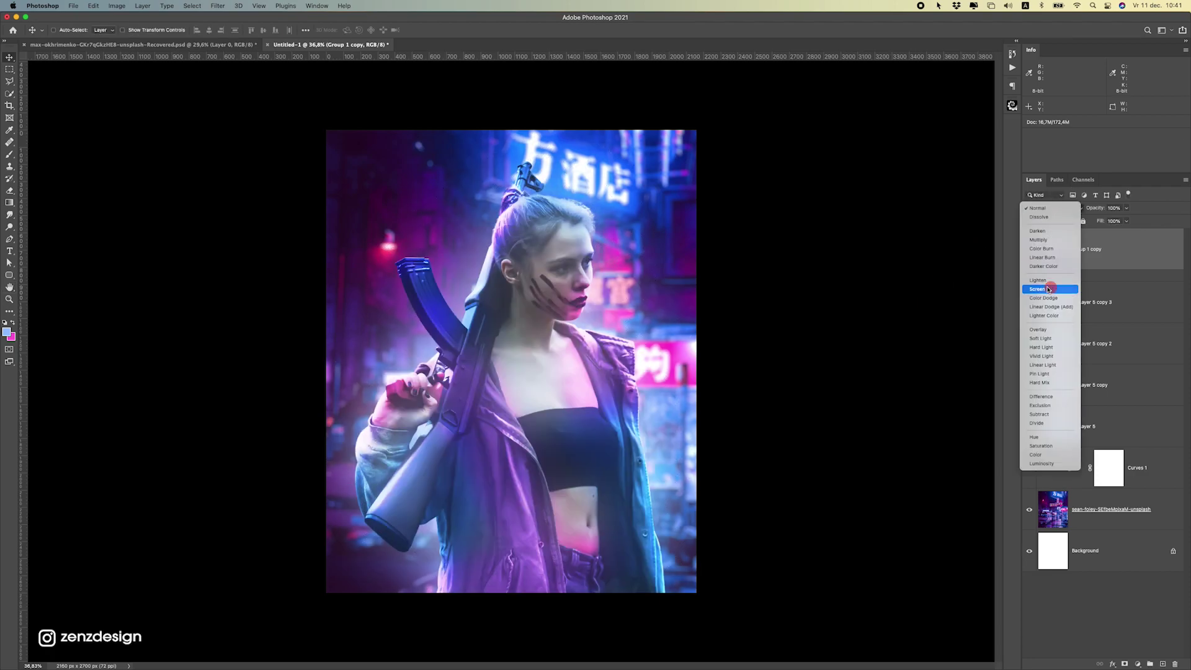
pyautogui.click(1049, 289)
pyautogui.moveTo(434, 404); pyautogui.dragTo(859, 308)
pyautogui.press('super+z')
pyautogui.scroll(-1, 572, 358)
pyautogui.moveTo(582, 332); pyautogui.dragTo(639, 327)
pyautogui.scroll(-5, 612, 384)
pyautogui.scroll(5, 765, 306)
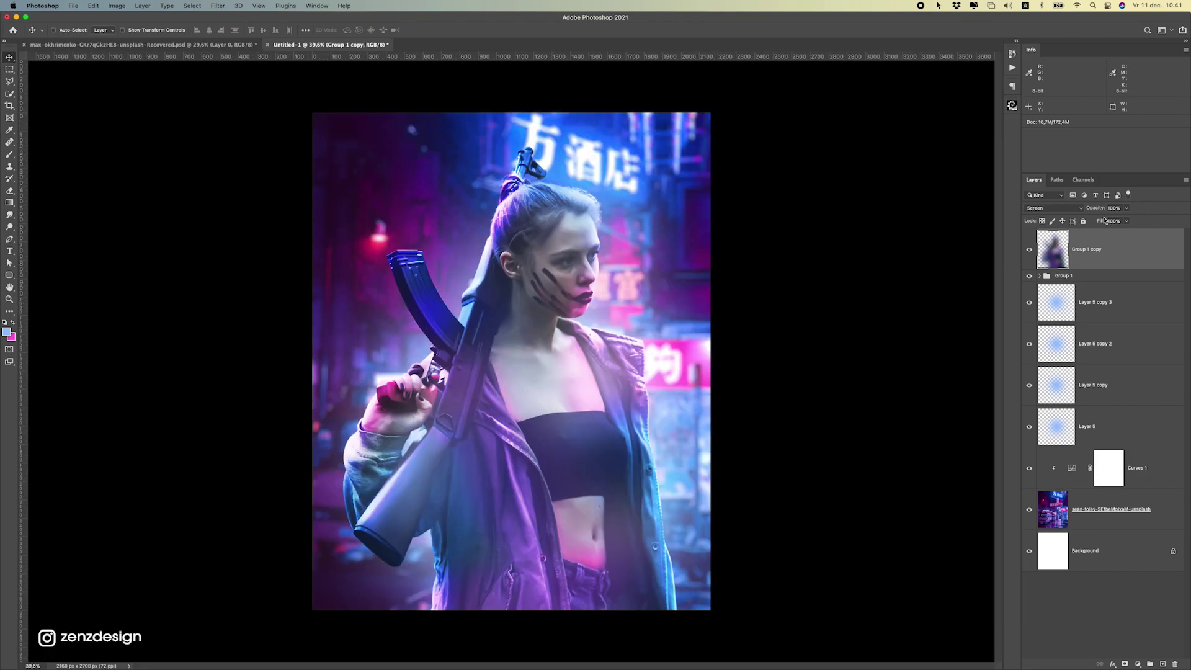
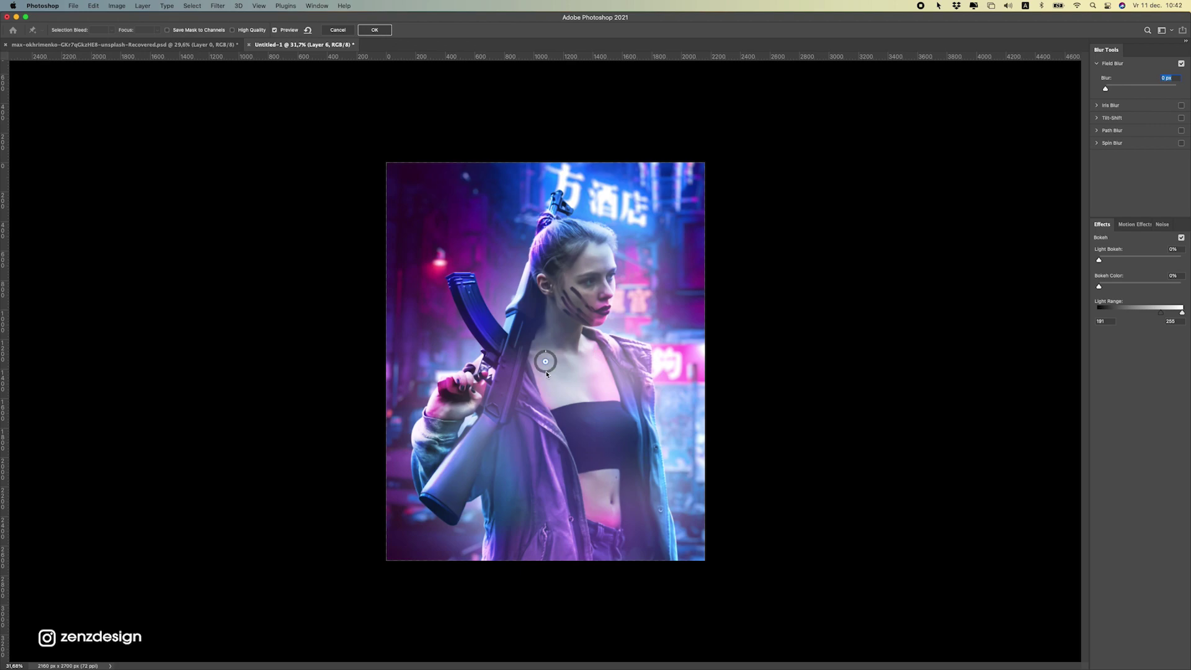
# Place Field Blur pins with 0 px blur on the woman's face, hair, chest, top and lower jacket and on the rifle.
pyautogui.click(590, 287)
pyautogui.click(619, 374)
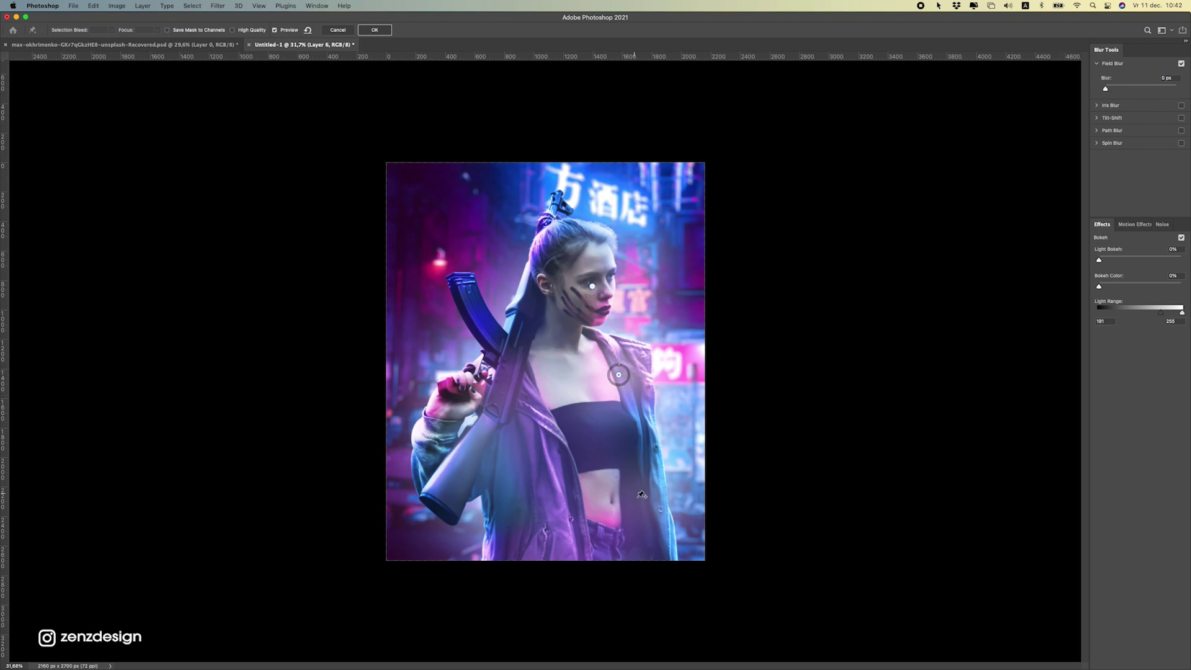
pyautogui.click(578, 444)
pyautogui.click(479, 426)
pyautogui.click(514, 316)
pyautogui.click(557, 263)
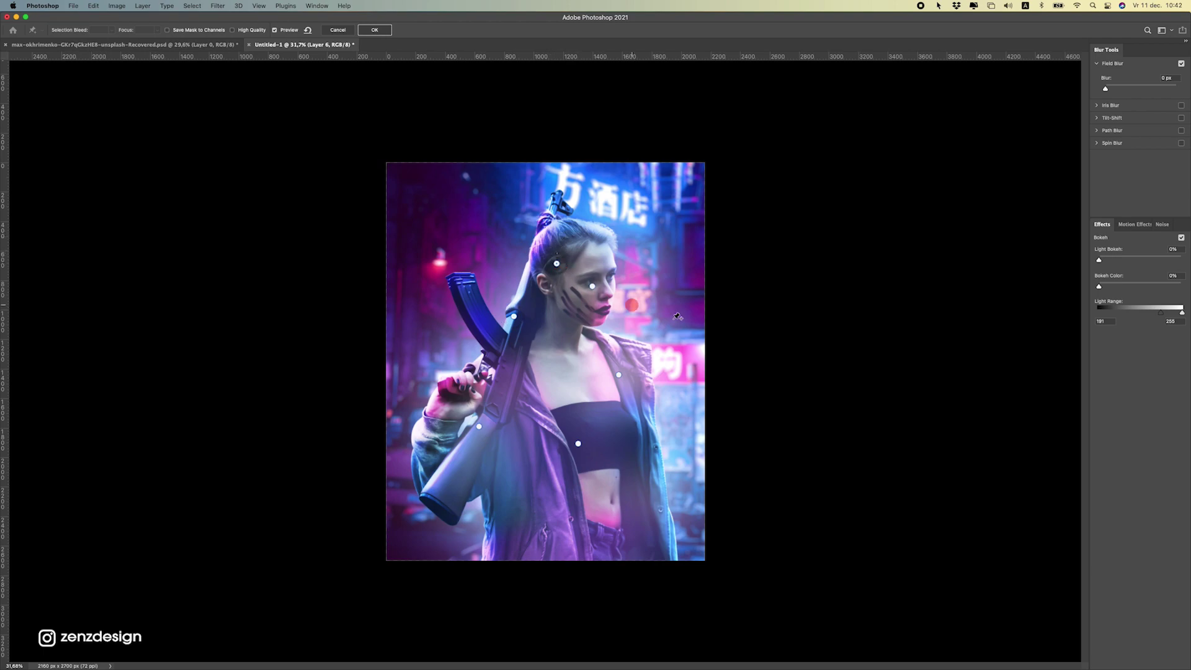
pyautogui.click(558, 532)
# Add Field Blur pins with 30 px blur beside the rifle's stock and out beyond its magazine.
pyautogui.click(414, 522)
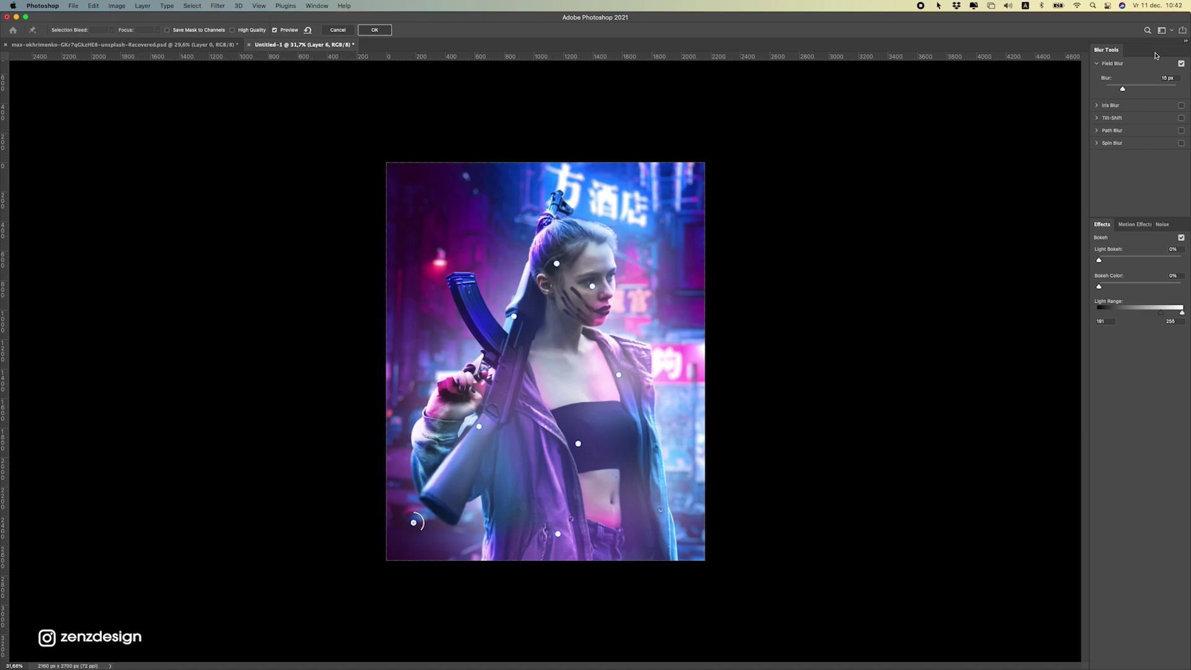
pyautogui.click(1134, 88)
pyautogui.moveTo(1134, 87); pyautogui.dragTo(1131, 88)
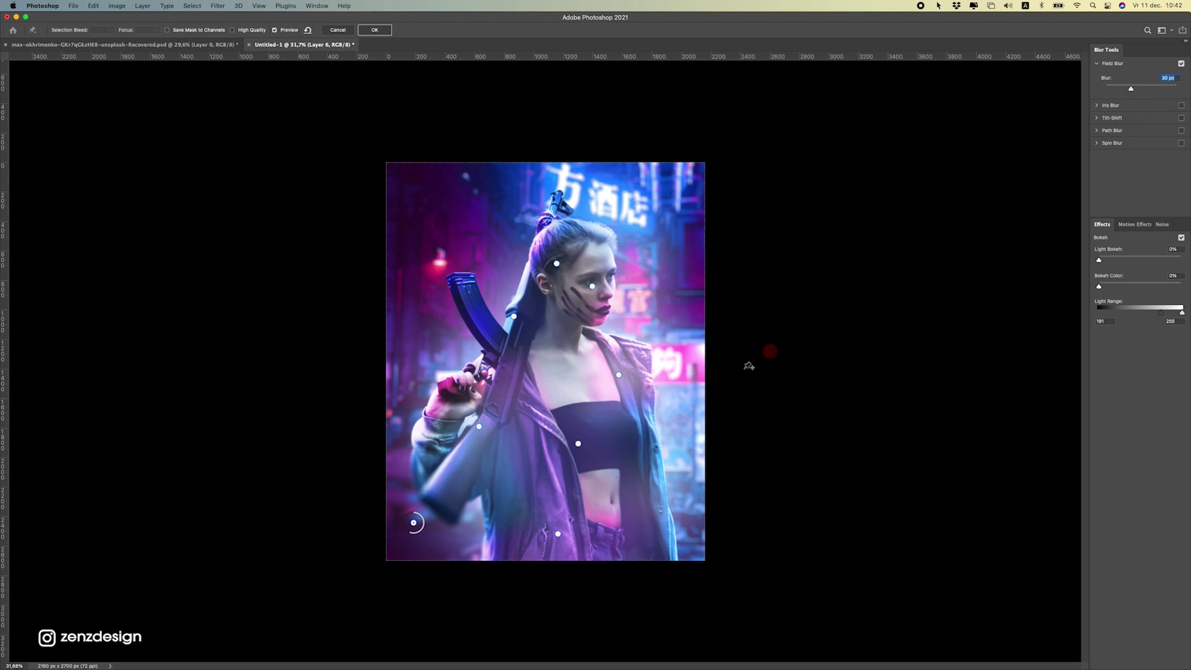
pyautogui.click(422, 309)
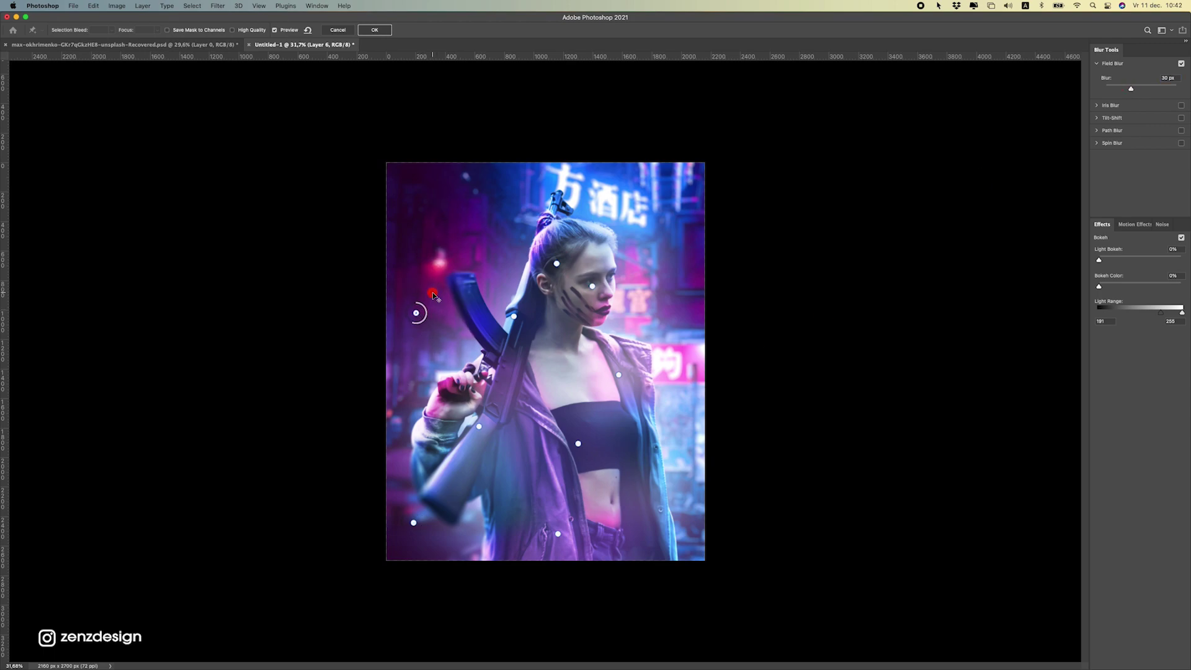
pyautogui.moveTo(422, 309); pyautogui.dragTo(406, 321)
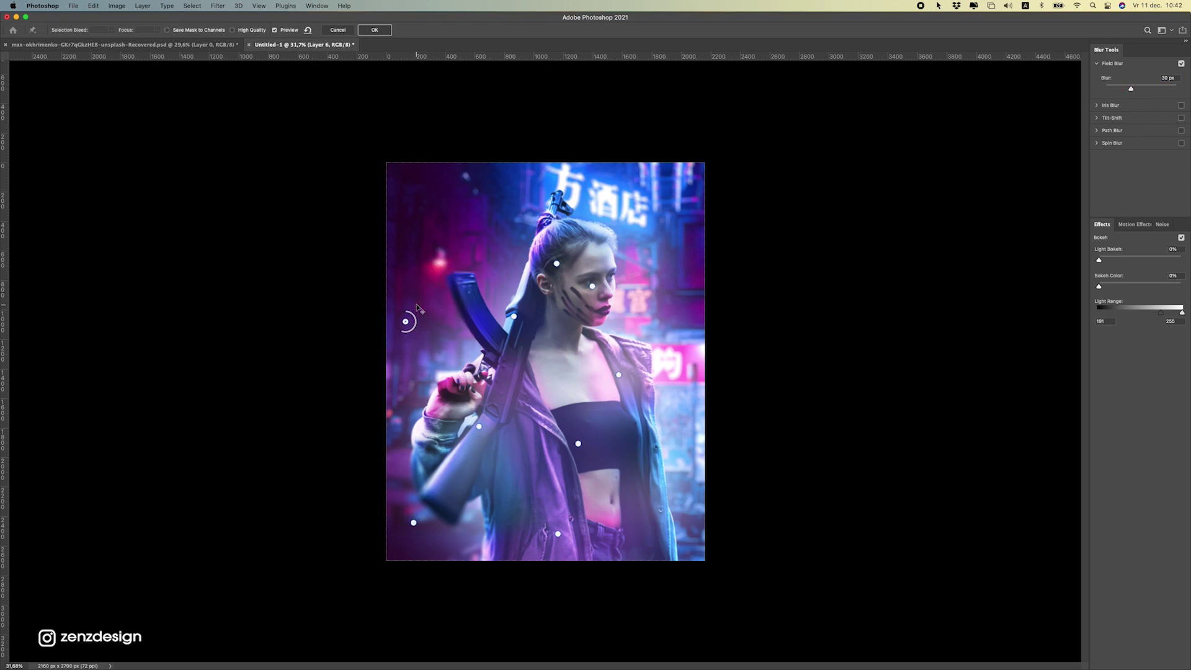
# Add Field Blur pins past the photo's upper edge, above the hair bun and on the neon sign's far corner, with 32 px blur at the sign.
pyautogui.click(497, 163)
pyautogui.moveTo(1139, 92); pyautogui.dragTo(1137, 88)
pyautogui.moveTo(497, 164); pyautogui.dragTo(457, 159)
pyautogui.click(553, 178)
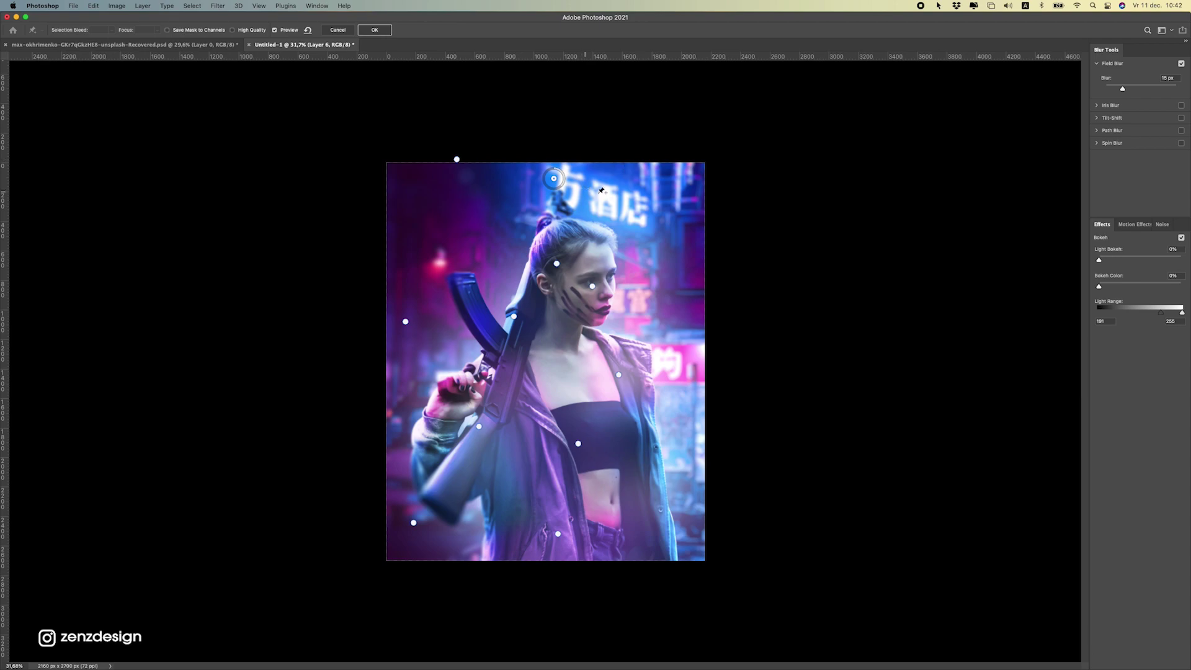
pyautogui.moveTo(1123, 88)
pyautogui.mouseDown()
pyautogui.moveTo(1159, 88)
pyautogui.moveTo(1134, 90)
pyautogui.mouseUp()
pyautogui.click(678, 188)
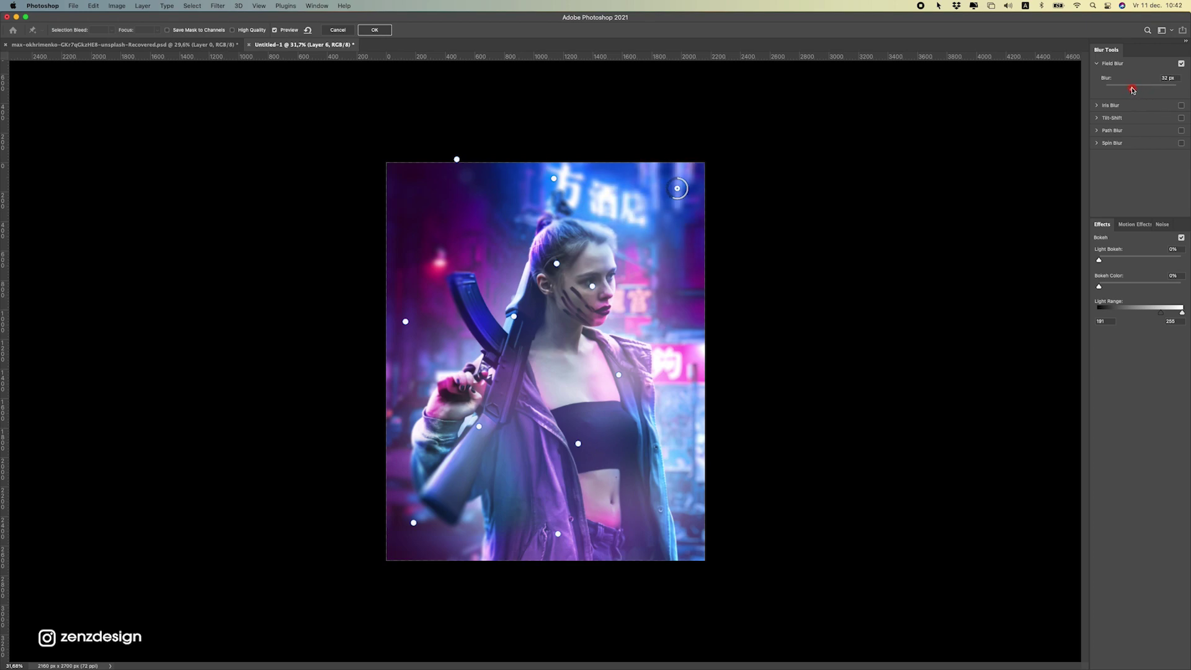
# Add Field Blur pins in the background beside the shoulder and near the lower corner next to the jacket, adjusting their blur strength.
pyautogui.click(686, 343)
pyautogui.moveTo(1135, 89); pyautogui.dragTo(1125, 96)
pyautogui.click(693, 537)
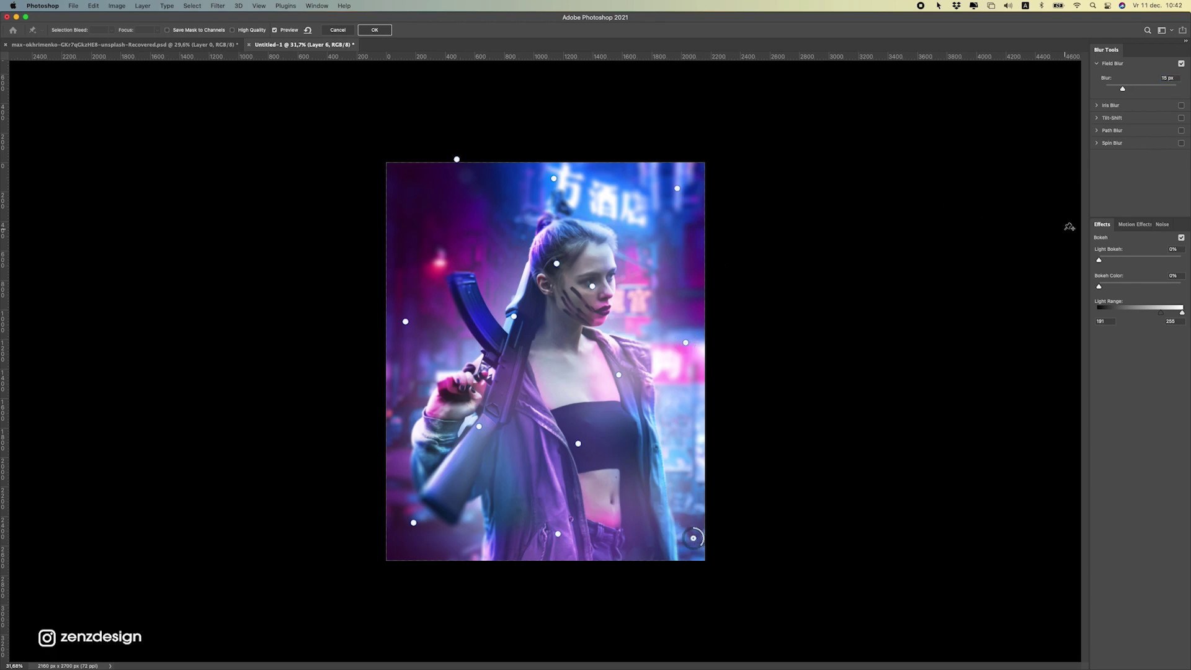
pyautogui.scroll(-5, 531, 444)
pyautogui.scroll(5, 524, 290)
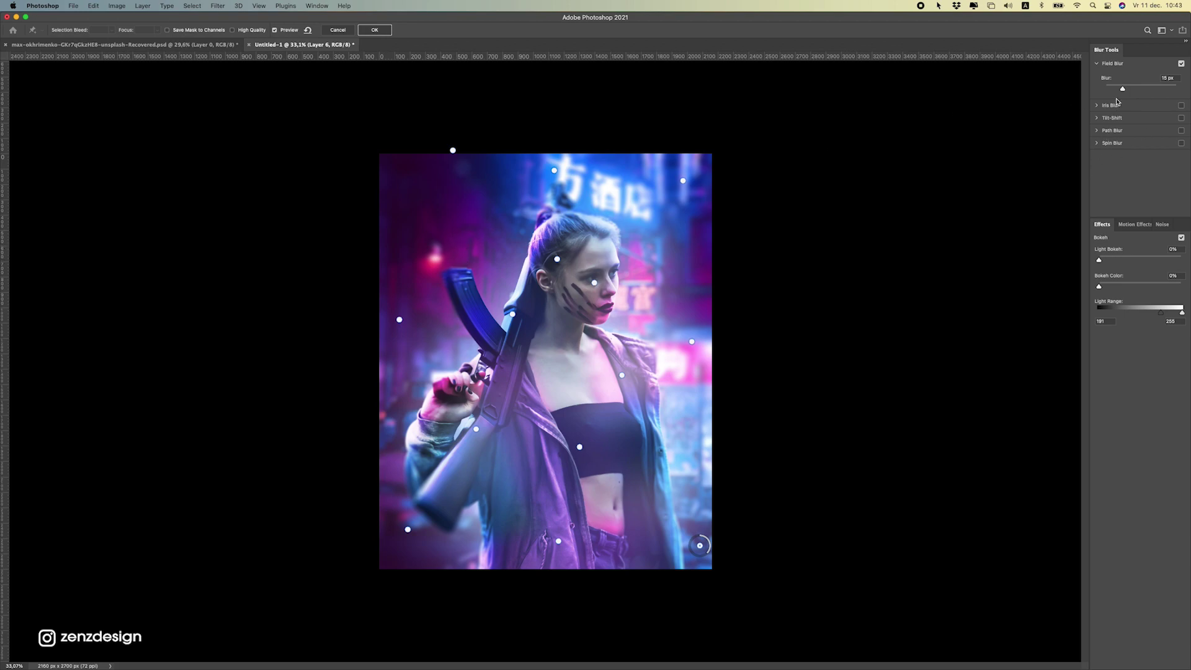
pyautogui.moveTo(1123, 88); pyautogui.dragTo(1129, 90)
# Place a Field Blur pin just below the photo's lower edge under the jacket, deleting a misplaced one, and lower its blur to the minimum.
pyautogui.click(605, 578)
pyautogui.click(609, 557)
pyautogui.press('Delete')
pyautogui.click(597, 572)
pyautogui.moveTo(1130, 90); pyautogui.dragTo(1106, 88)
# Add Field Blur pins below the jacket and, with 18 px blur, beside the hand holding the rifle, and apply the Field Blur.
pyautogui.click(487, 573)
pyautogui.click(416, 386)
pyautogui.scroll(5, 605, 304)
pyautogui.scroll(8, 418, 255)
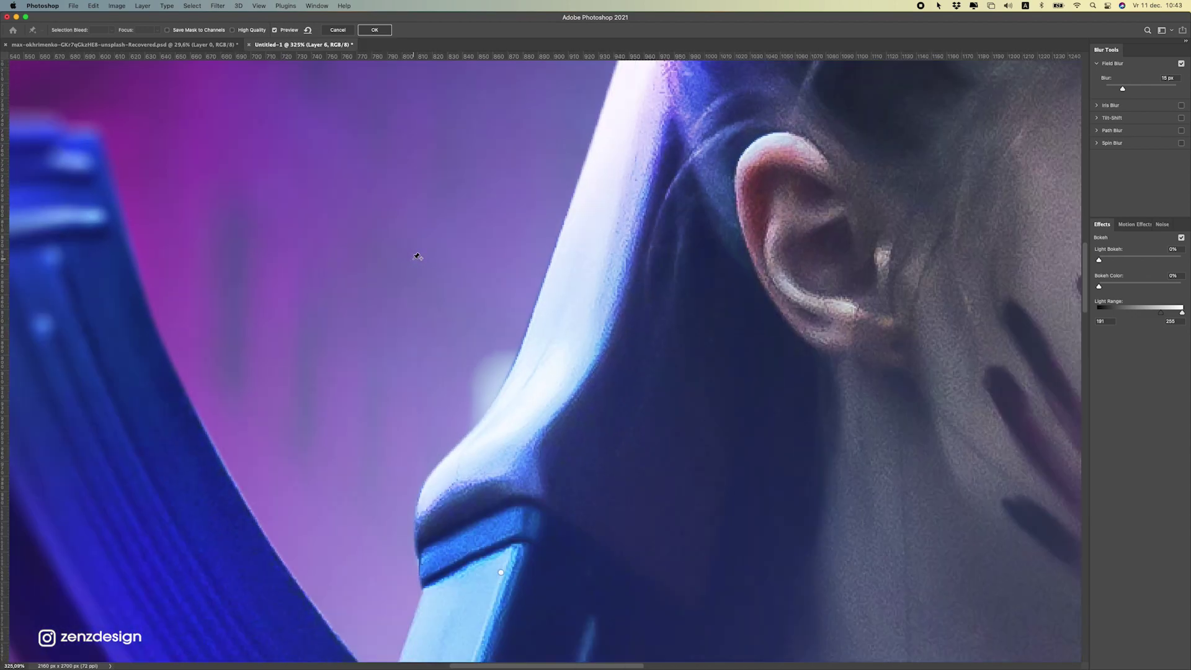
pyautogui.scroll(-8, 419, 254)
pyautogui.scroll(-1, 420, 253)
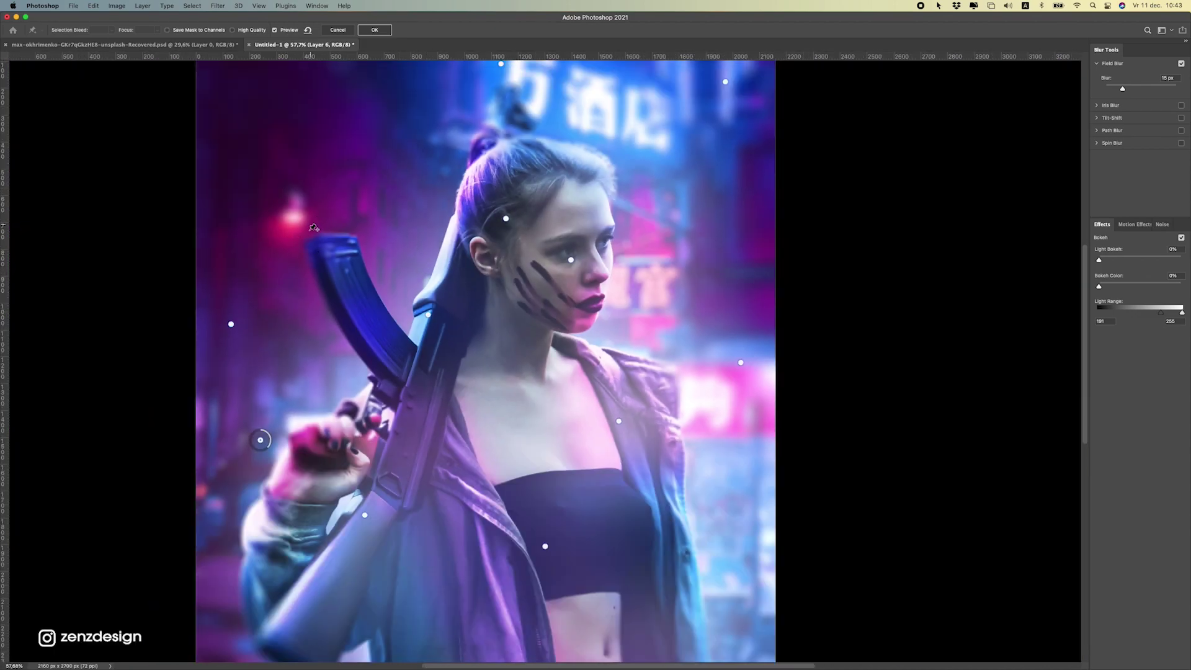
pyautogui.scroll(-1, 314, 228)
pyautogui.click(375, 29)
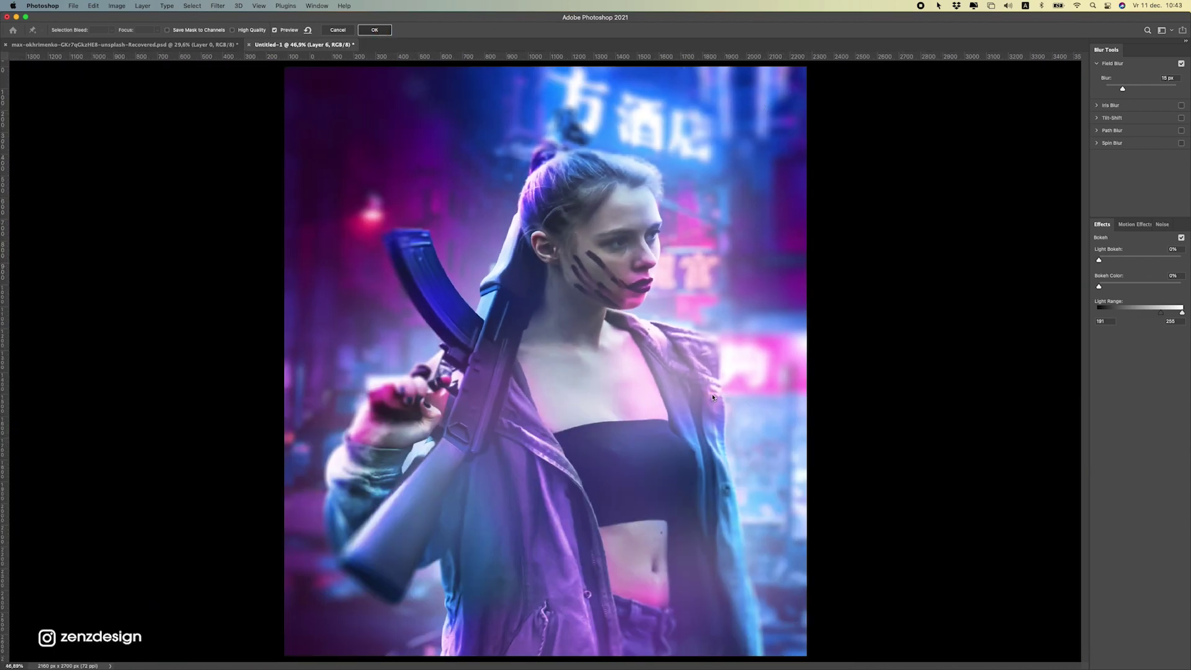
# Change the canvas surround colour to Medium Gray.
pyautogui.scroll(-8, 611, 324)
pyautogui.scroll(7, 611, 323)
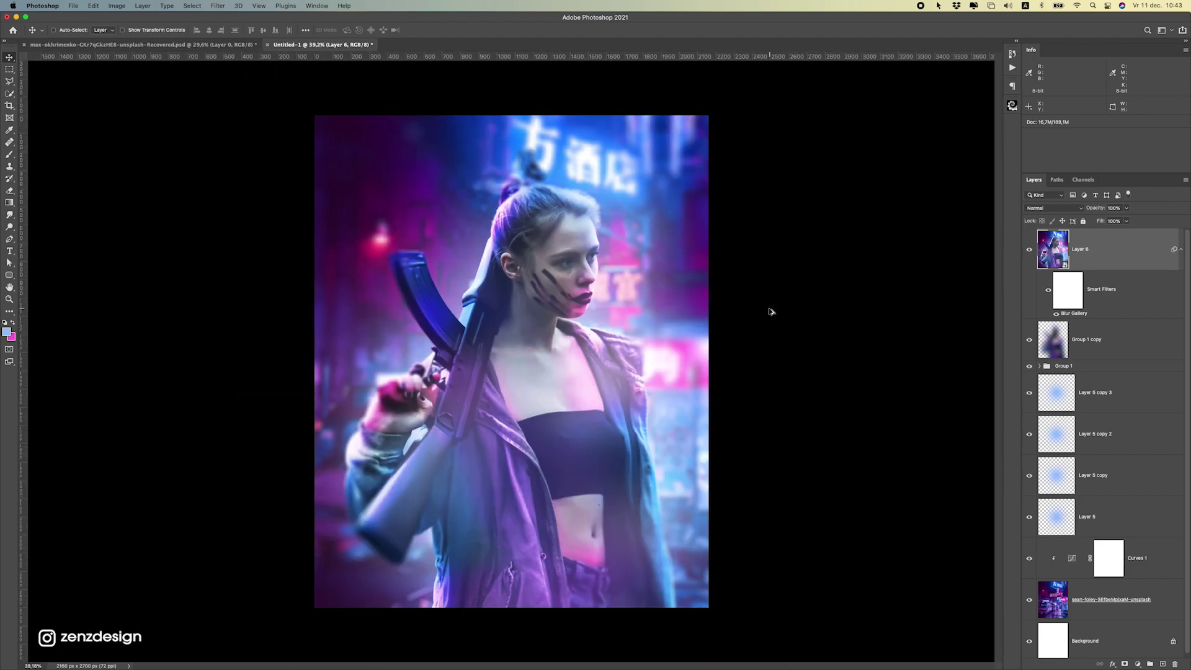
pyautogui.scroll(-2, 771, 312)
pyautogui.rightClick(757, 280)
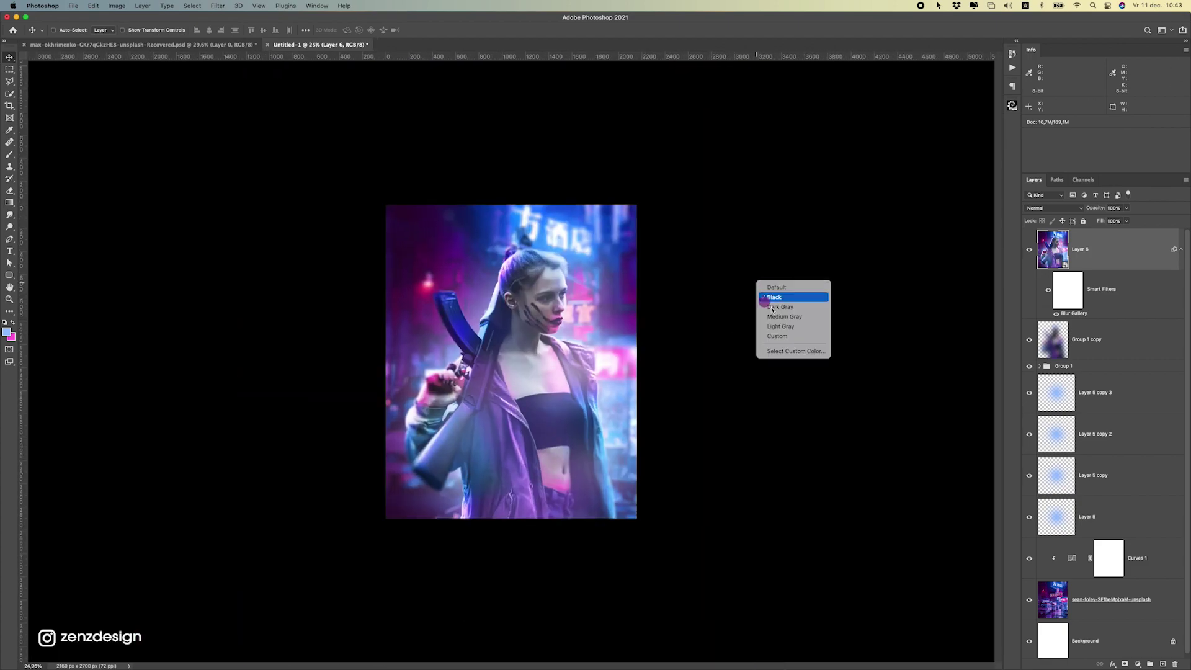
pyautogui.click(775, 322)
pyautogui.scroll(3, 623, 348)
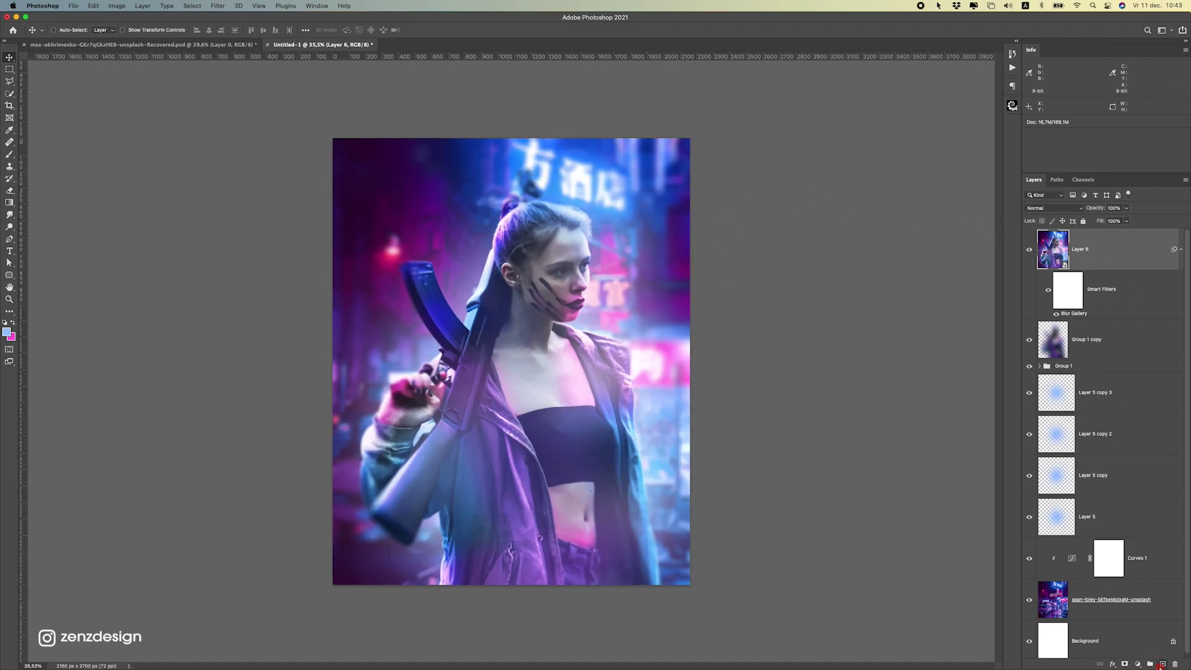
# Stamp all visible layers onto a new top layer and convert it to a smart object.
pyautogui.click(1162, 664)
pyautogui.press('alt+shift+super+e')
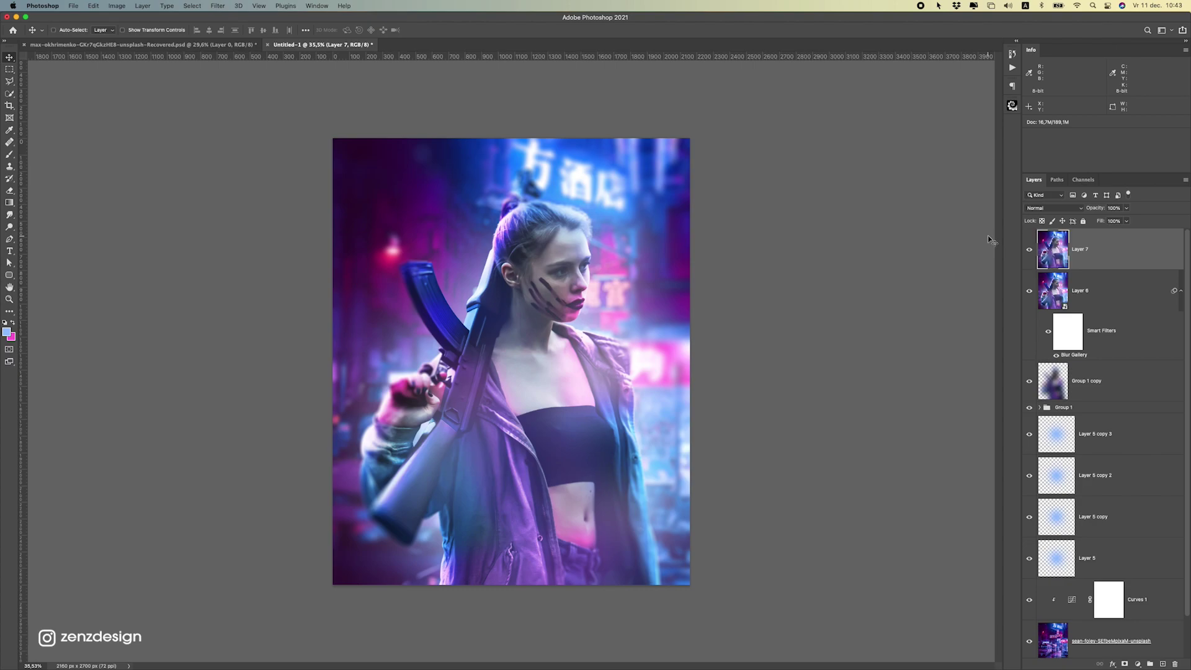
pyautogui.rightClick(1097, 251)
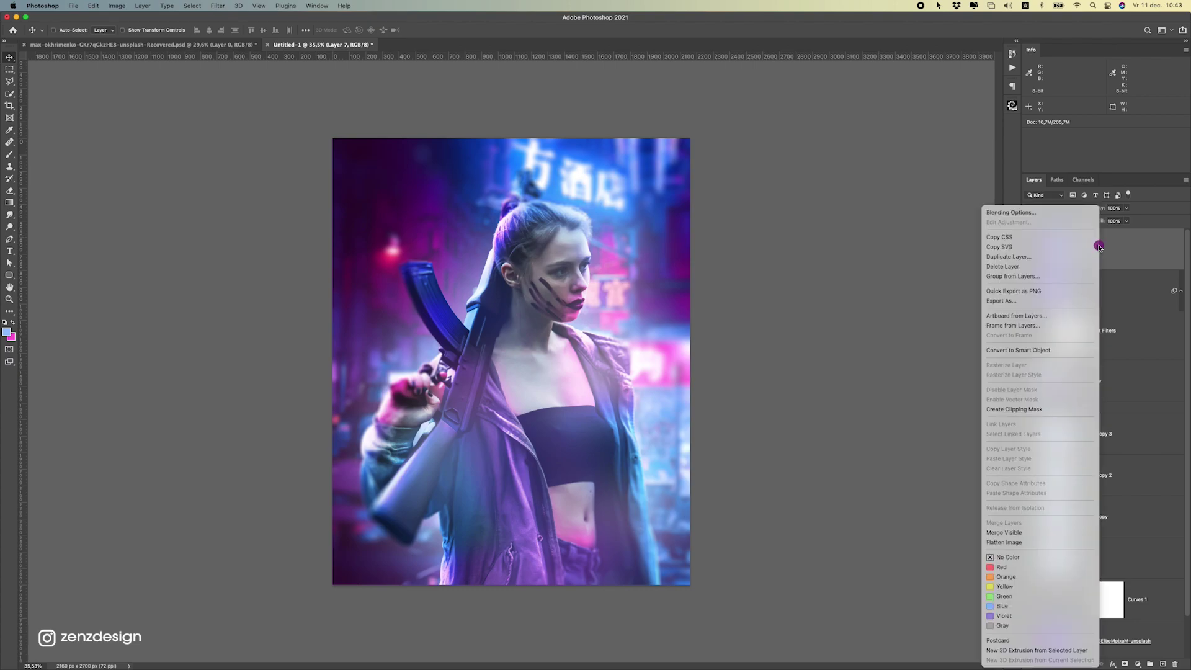
pyautogui.click(1030, 350)
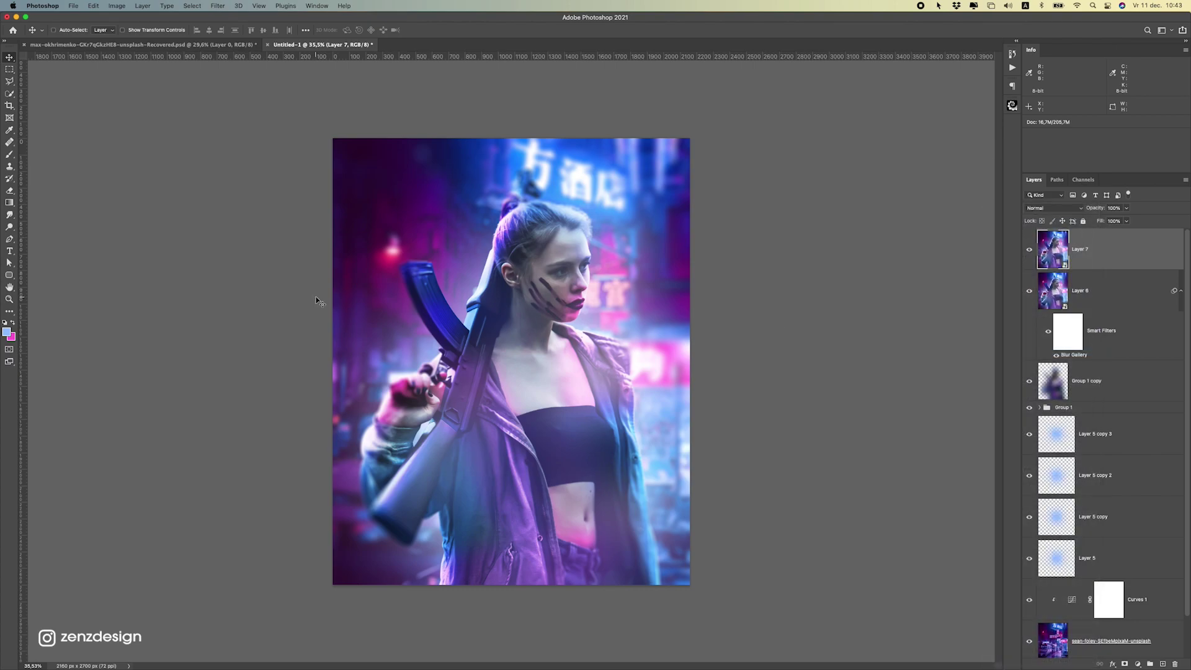
# Start the Camera Raw filter on the stamped layer and adjust the Basic tone and colour settings for stronger contrast and richer colours.
pyautogui.click(213, 7)
pyautogui.click(247, 79)
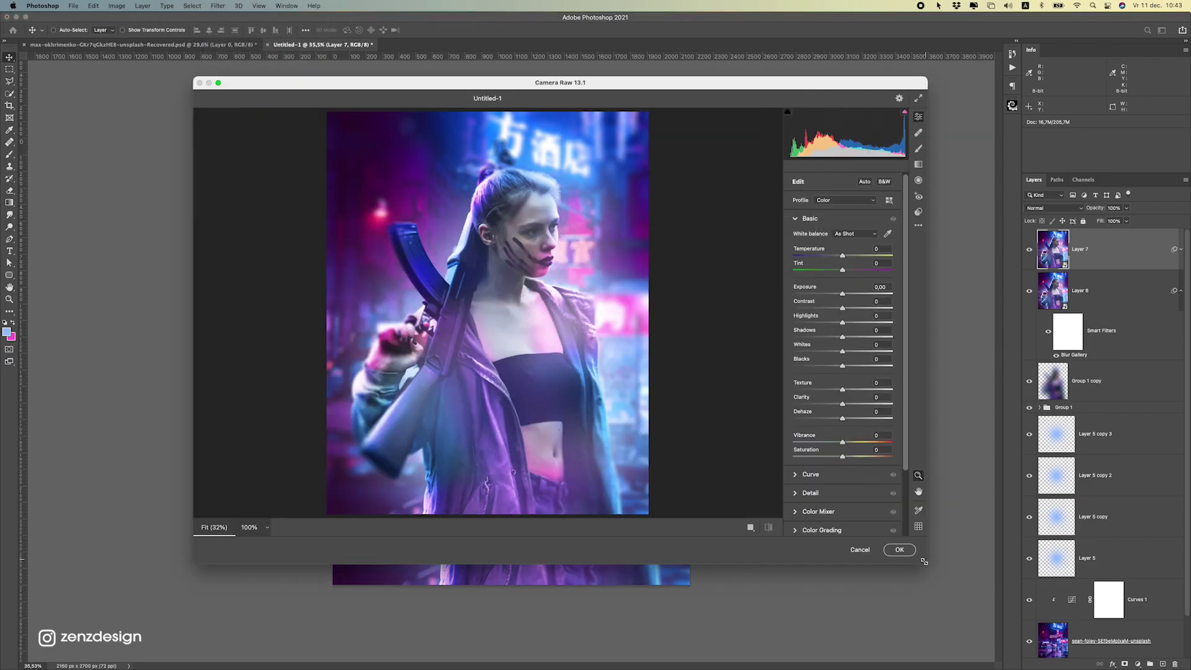
pyautogui.moveTo(924, 561); pyautogui.dragTo(959, 614)
pyautogui.moveTo(884, 445)
pyautogui.mouseDown()
pyautogui.moveTo(931, 446)
pyautogui.moveTo(883, 458)
pyautogui.mouseUp()
pyautogui.moveTo(877, 295); pyautogui.dragTo(877, 295)
pyautogui.moveTo(878, 307); pyautogui.dragTo(887, 354)
pyautogui.moveTo(889, 367); pyautogui.dragTo(948, 423)
# Set the Camera Raw sharpening to 32.
pyautogui.click(851, 452)
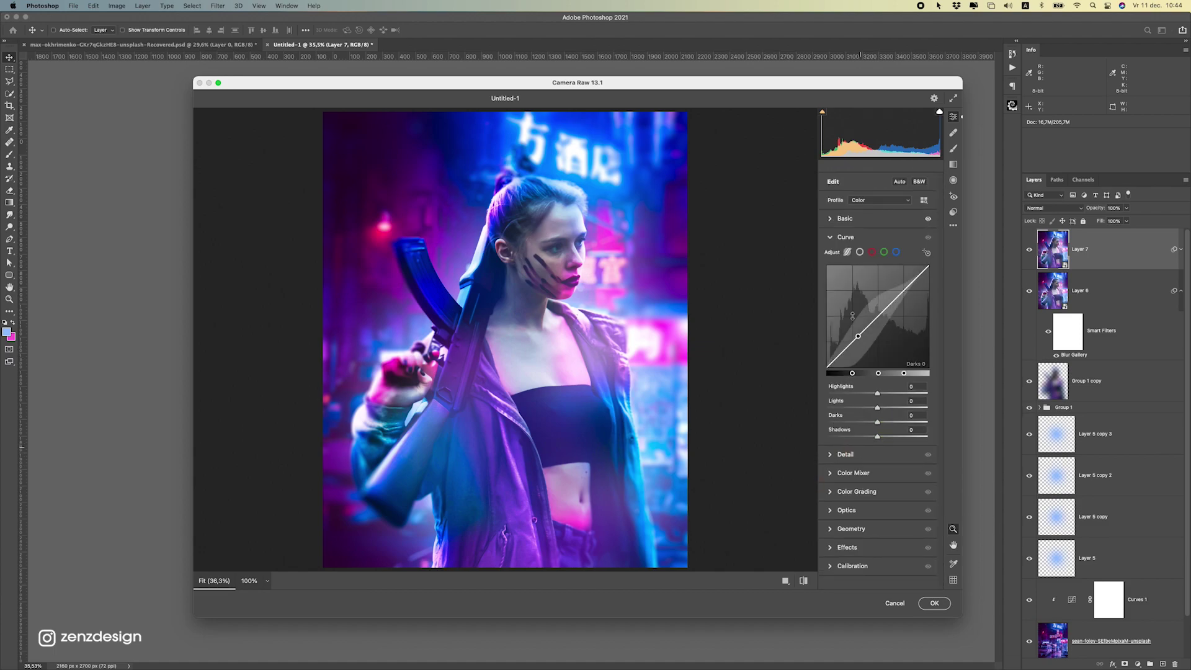
pyautogui.click(849, 465)
pyautogui.moveTo(837, 273)
pyautogui.mouseDown()
pyautogui.moveTo(883, 283)
pyautogui.moveTo(859, 281)
pyautogui.mouseUp()
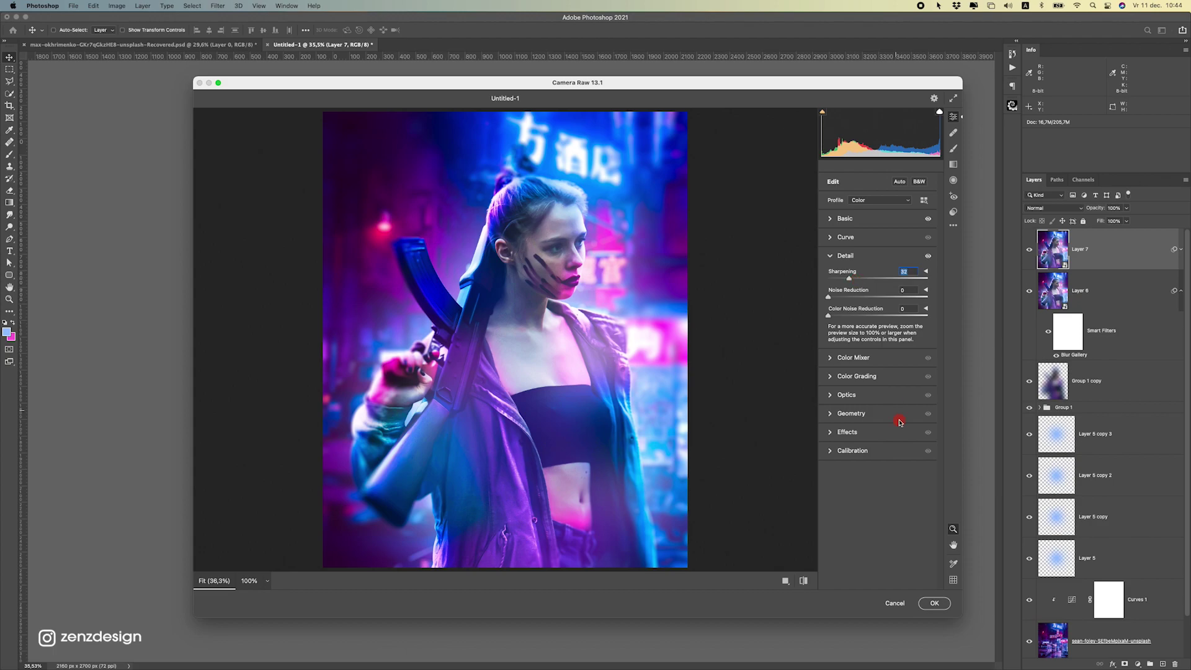
# Shift the hues of the Blues, Purples and Aquas in the Color Mixer and reset the Magentas hue.
pyautogui.click(865, 376)
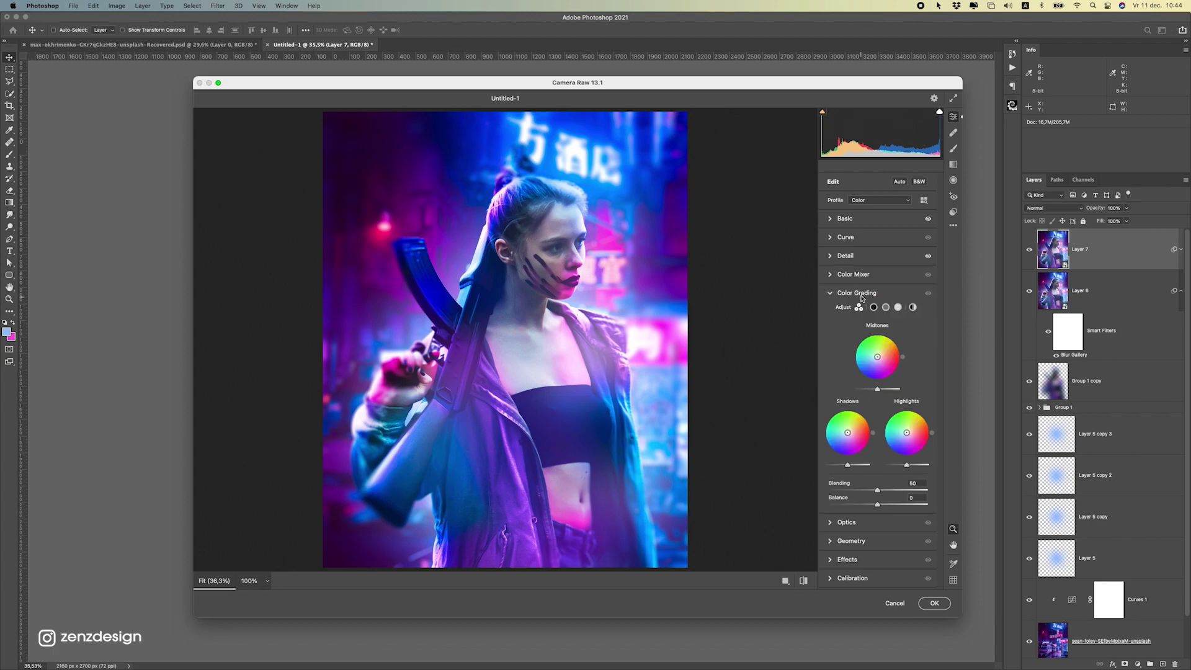
pyautogui.click(852, 275)
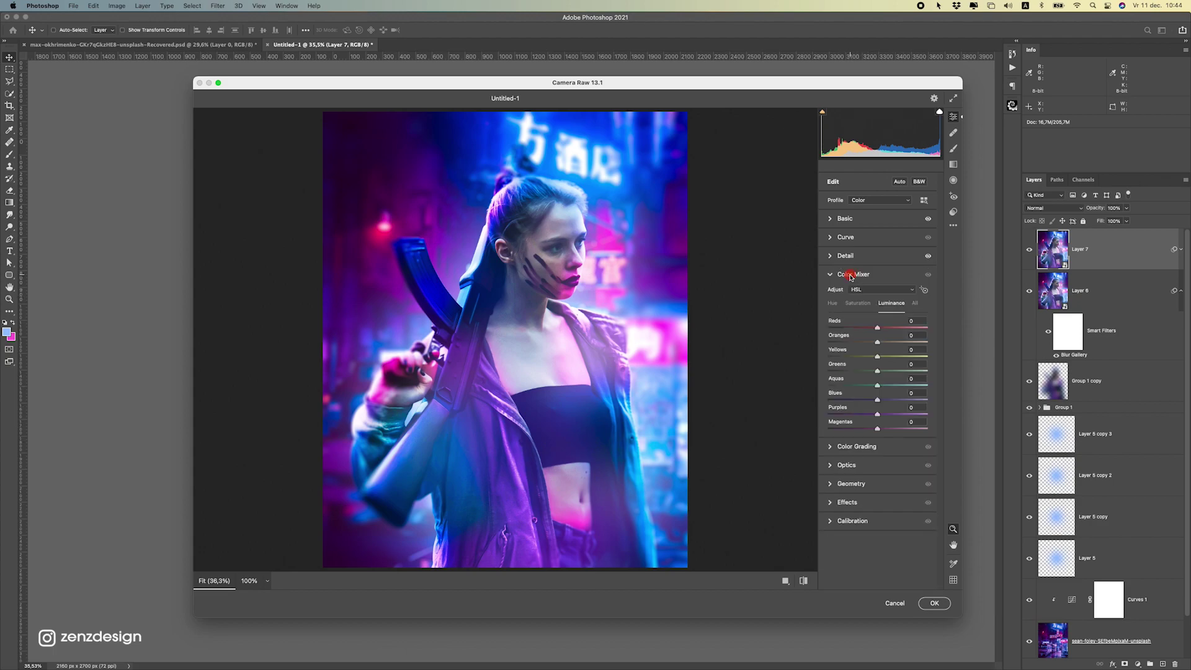
pyautogui.click(834, 303)
pyautogui.moveTo(881, 401)
pyautogui.mouseDown()
pyautogui.moveTo(906, 401)
pyautogui.moveTo(860, 414)
pyautogui.moveTo(882, 413)
pyautogui.moveTo(871, 414)
pyautogui.moveTo(890, 431)
pyautogui.moveTo(848, 423)
pyautogui.moveTo(874, 414)
pyautogui.mouseUp()
pyautogui.doubleClick(847, 424)
pyautogui.moveTo(878, 385); pyautogui.dragTo(882, 381)
# Set the Purples saturation to +23, slightly lower Blues and raise Magentas, and add a dark vignette of about -13.
pyautogui.click(858, 304)
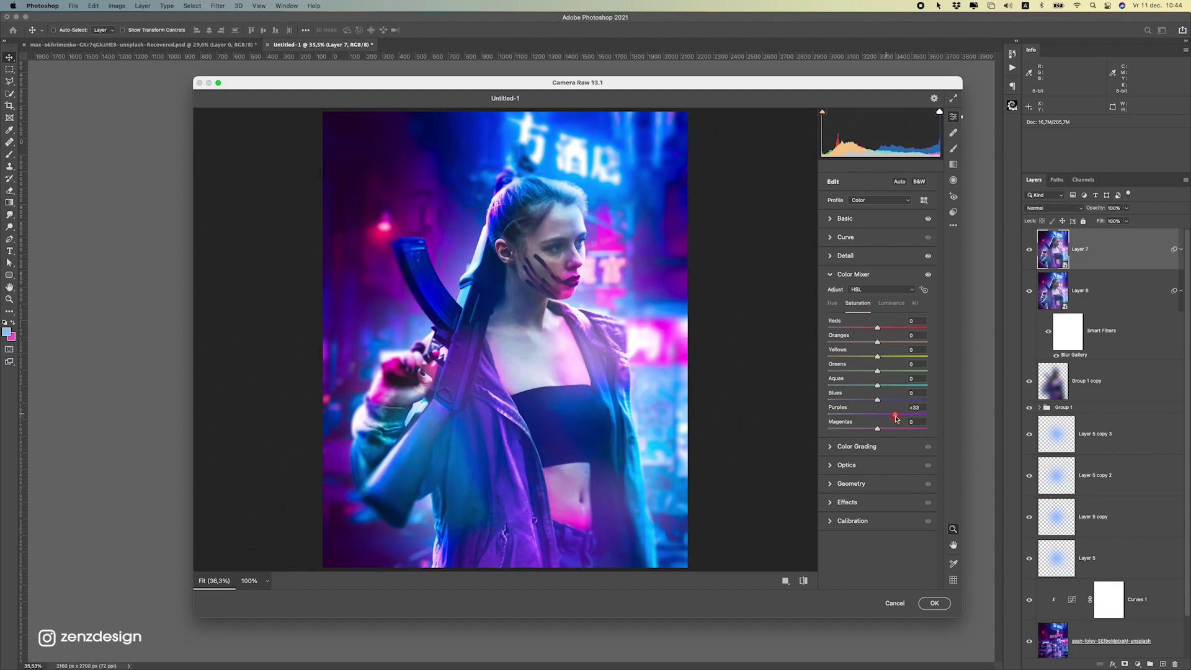
pyautogui.moveTo(898, 414)
pyautogui.mouseDown()
pyautogui.moveTo(875, 401)
pyautogui.moveTo(894, 430)
pyautogui.mouseUp()
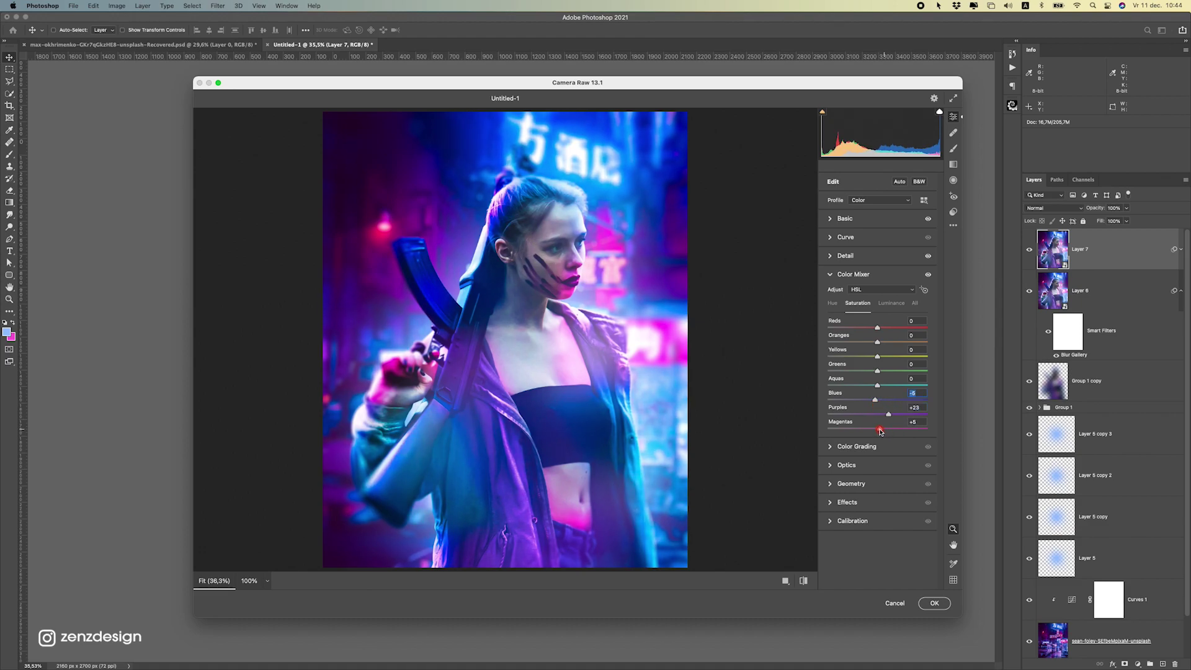
pyautogui.click(854, 520)
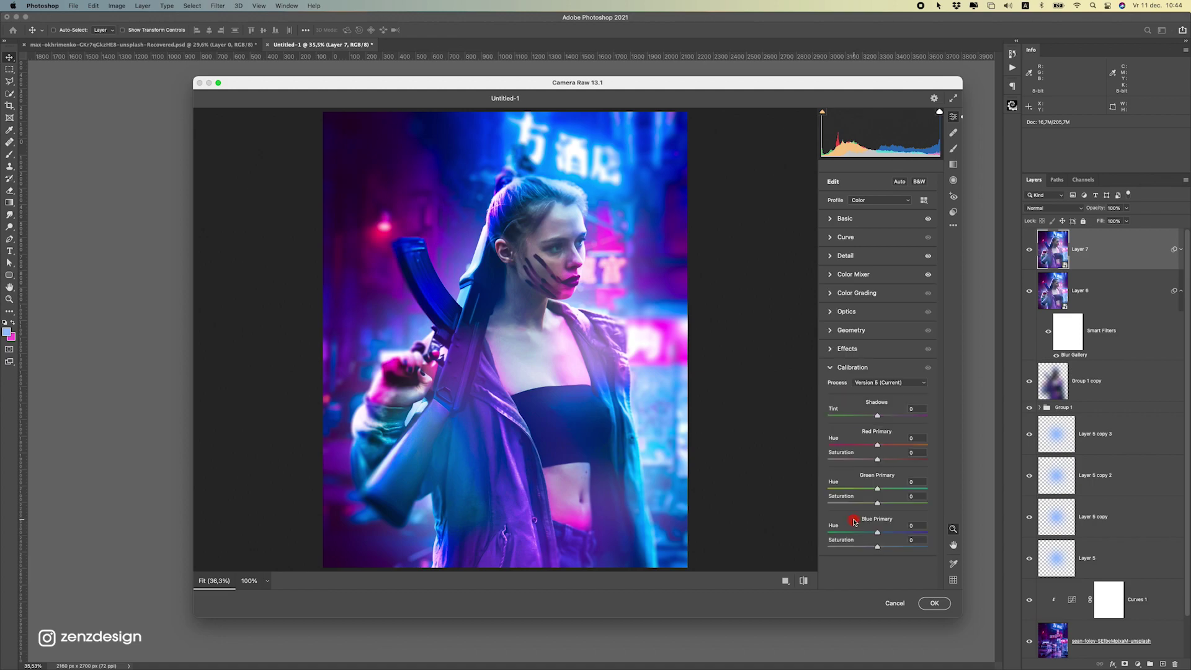
pyautogui.click(851, 349)
pyautogui.moveTo(876, 390); pyautogui.dragTo(859, 391)
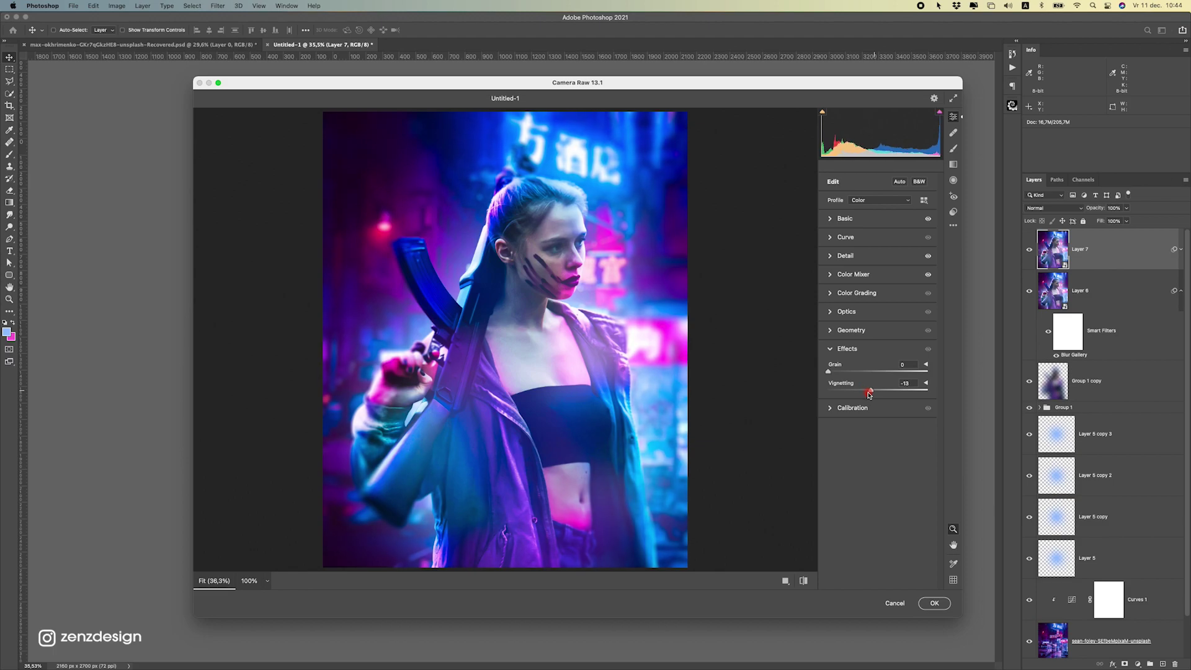
# Adjust the hue and saturation of the Red and Green Primary in the calibration settings and apply the Camera Raw filter.
pyautogui.click(849, 409)
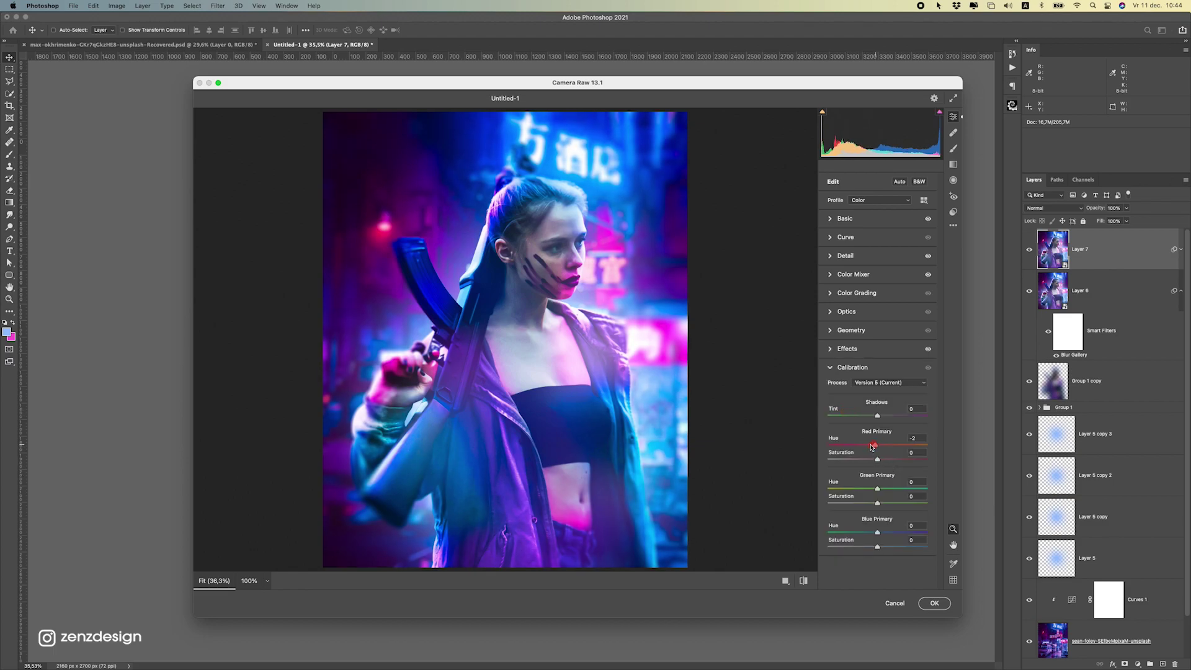
pyautogui.moveTo(871, 447)
pyautogui.mouseDown()
pyautogui.moveTo(861, 439)
pyautogui.moveTo(874, 436)
pyautogui.moveTo(890, 460)
pyautogui.mouseUp()
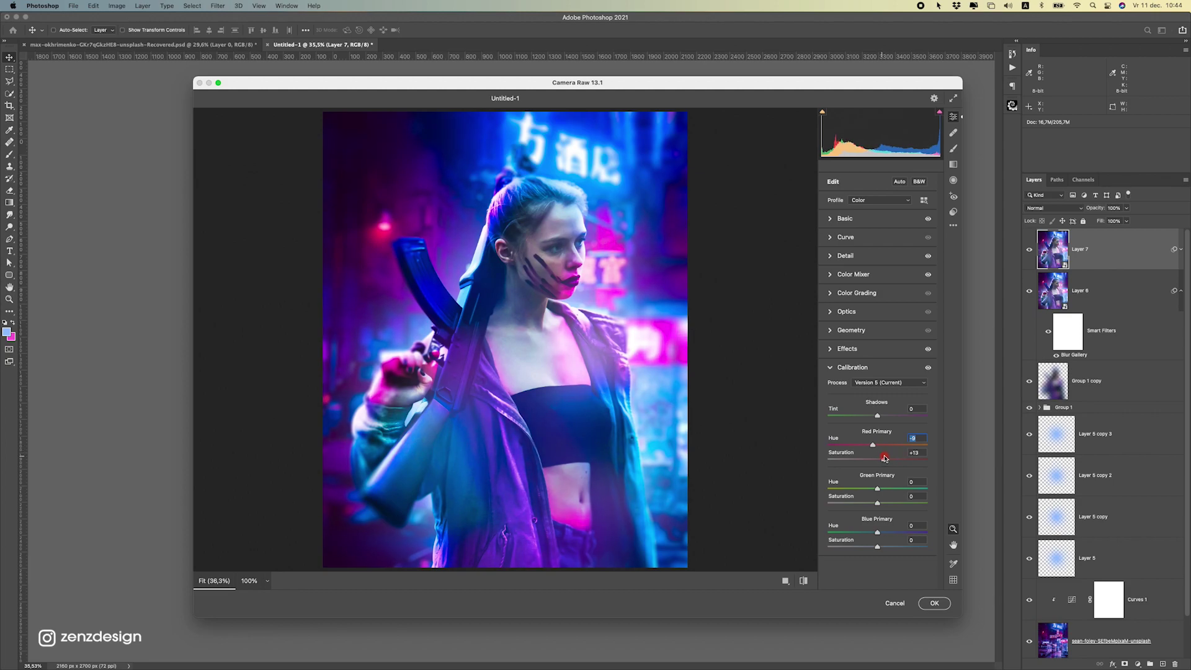
pyautogui.moveTo(886, 504)
pyautogui.mouseDown()
pyautogui.moveTo(926, 499)
pyautogui.moveTo(871, 493)
pyautogui.mouseUp()
pyautogui.moveTo(873, 445)
pyautogui.mouseDown()
pyautogui.moveTo(902, 443)
pyautogui.moveTo(885, 443)
pyautogui.mouseUp()
pyautogui.click(935, 603)
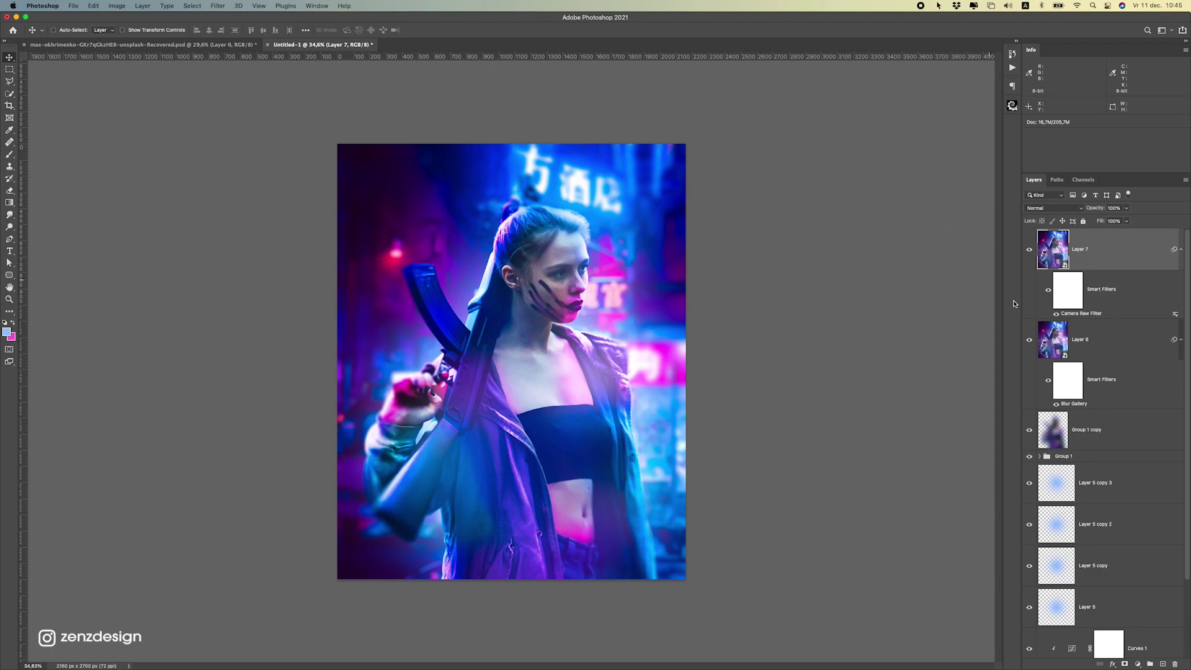
# Create a new top layer with Overlay blending and ready the soft brush with magenta as the foreground colour.
pyautogui.click(1163, 664)
pyautogui.click(12, 154)
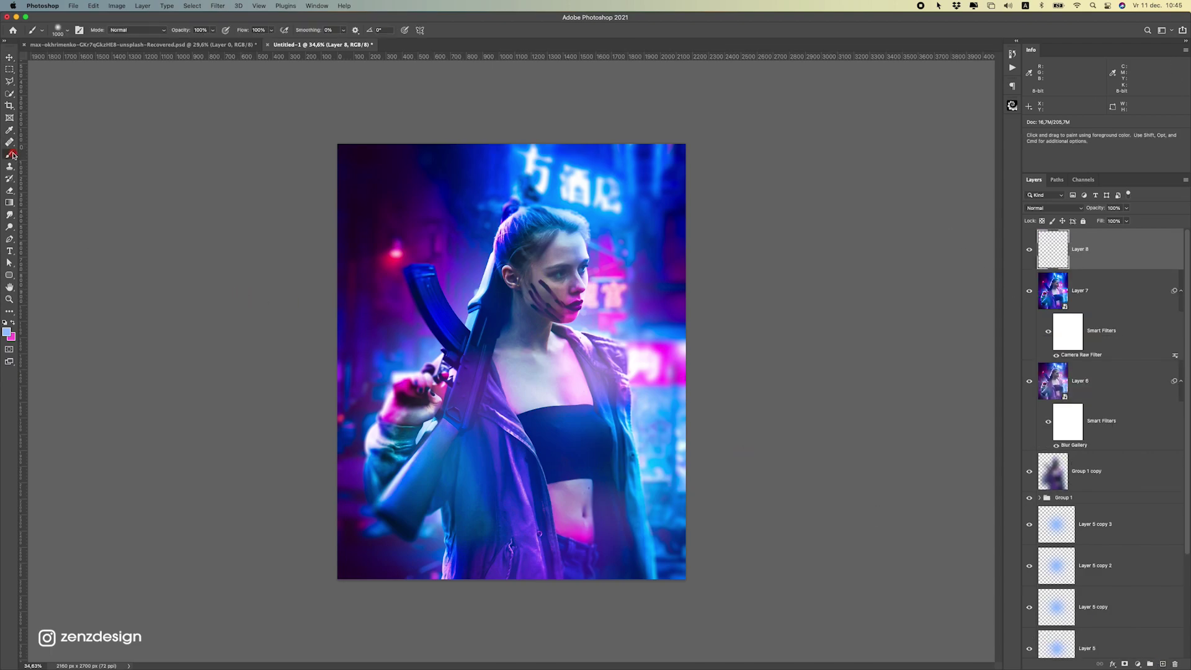
pyautogui.click(12, 323)
pyautogui.click(562, 255)
pyautogui.press('super+z')
pyautogui.click(1041, 213)
pyautogui.click(1049, 327)
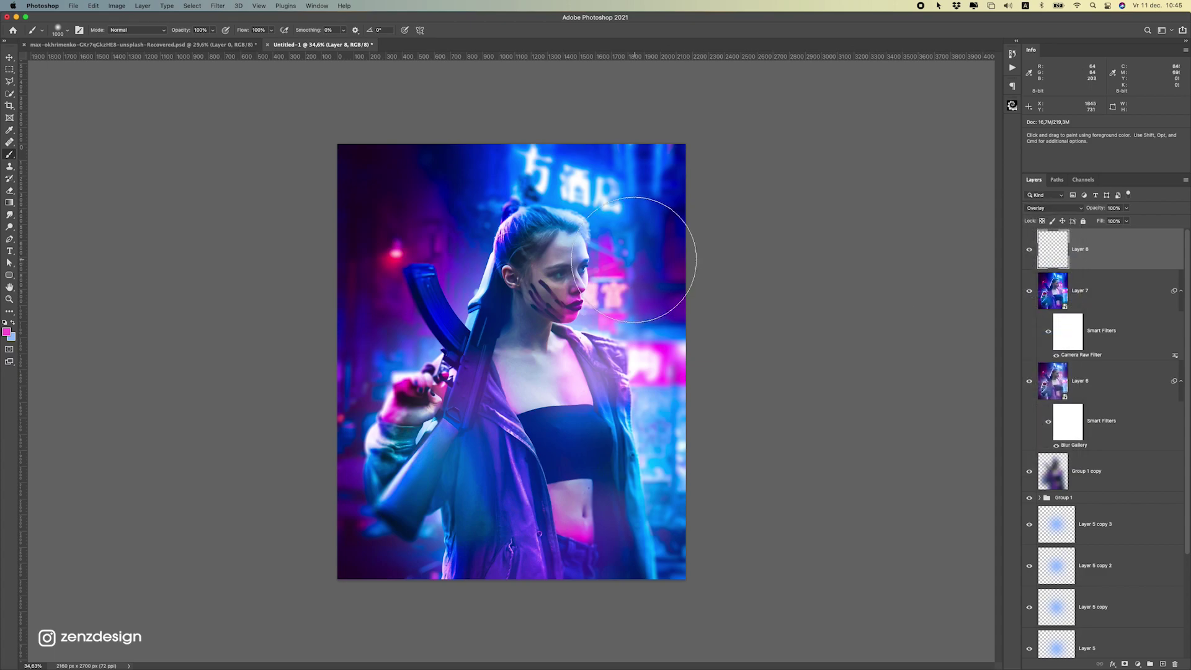
# Paint a soft magenta dab over the pink sign beside the shoulder and set the layer's opacity to 38%.
pyautogui.click(625, 311)
pyautogui.press('super+z')
pyautogui.click(648, 366)
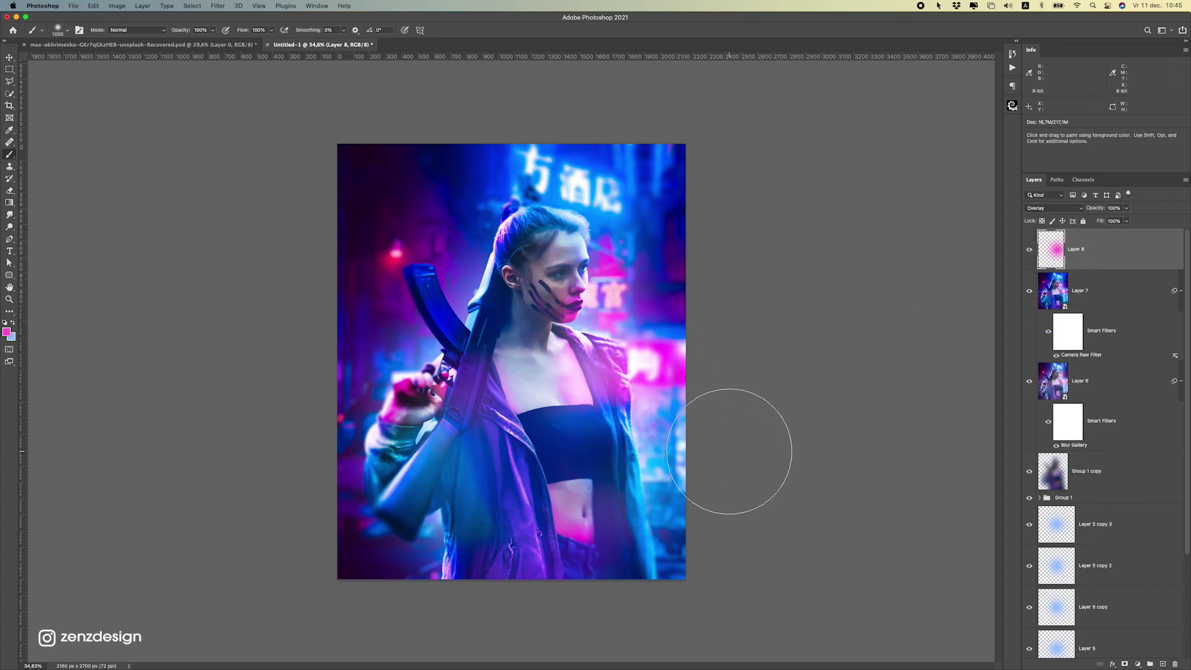
pyautogui.moveTo(1111, 209); pyautogui.dragTo(1087, 211)
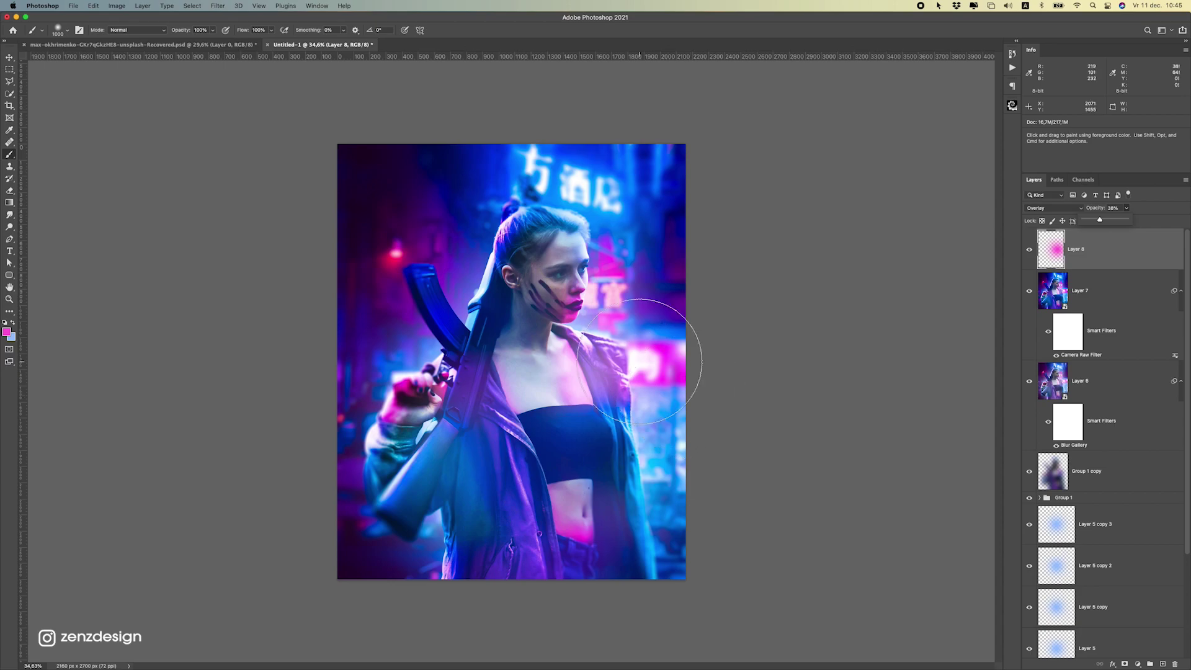
# Paint more soft magenta dabs over the woman's torso, beside her head, and around the rifle and hand down to the lower corner.
pyautogui.click(567, 417)
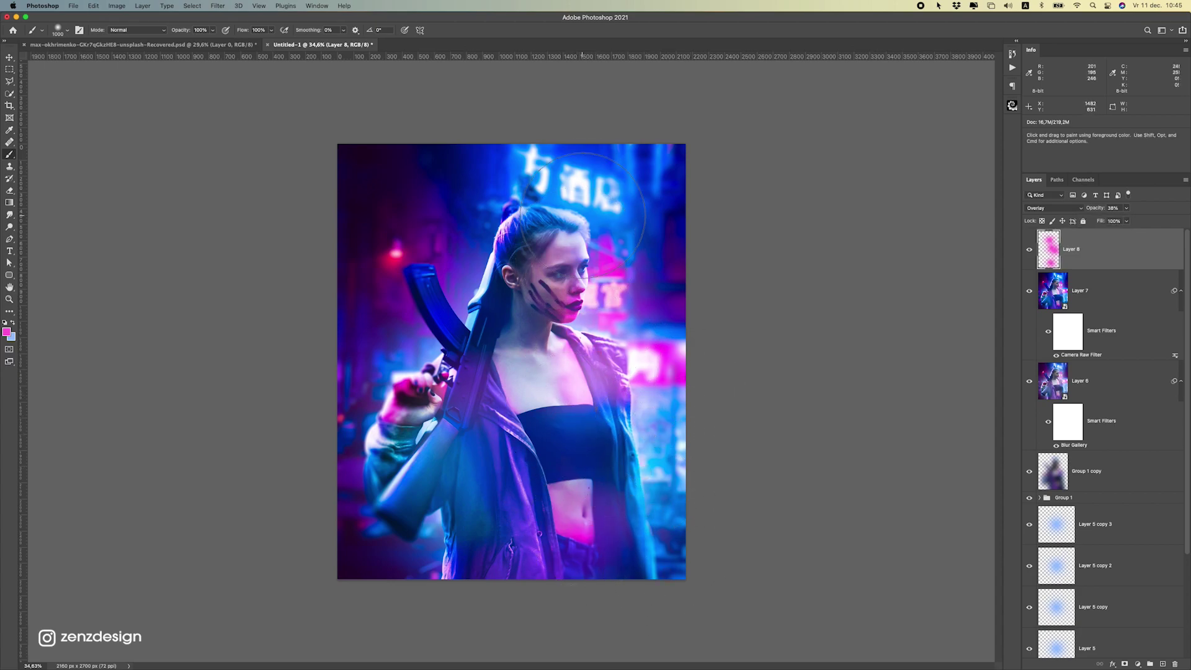
pyautogui.click(594, 230)
pyautogui.click(433, 246)
pyautogui.click(376, 296)
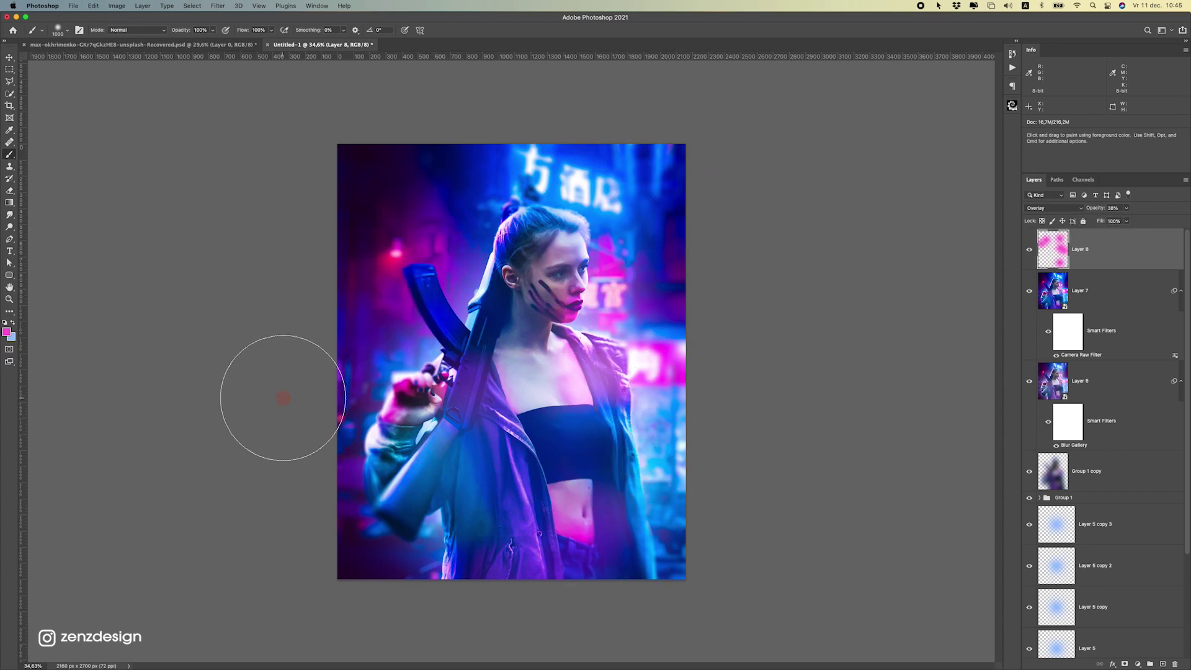
pyautogui.click(383, 434)
pyautogui.click(401, 593)
# Change the canvas surround colour to Dark Gray.
pyautogui.scroll(-8, 330, 509)
pyautogui.scroll(6, 335, 493)
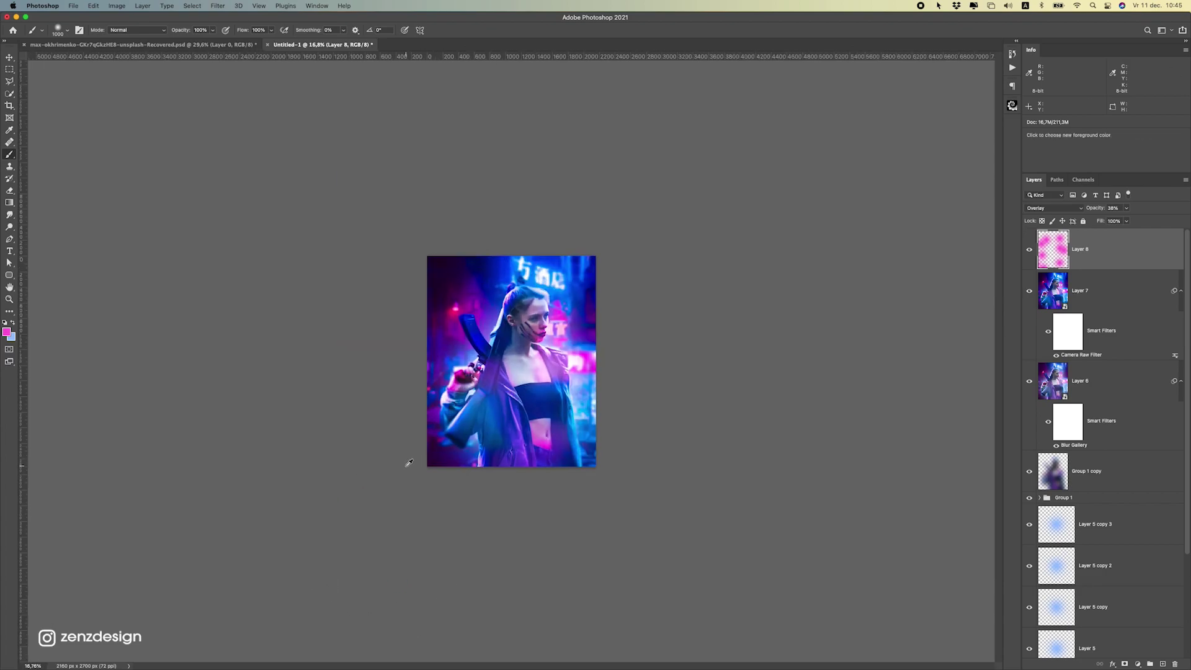
pyautogui.press('super+plus')
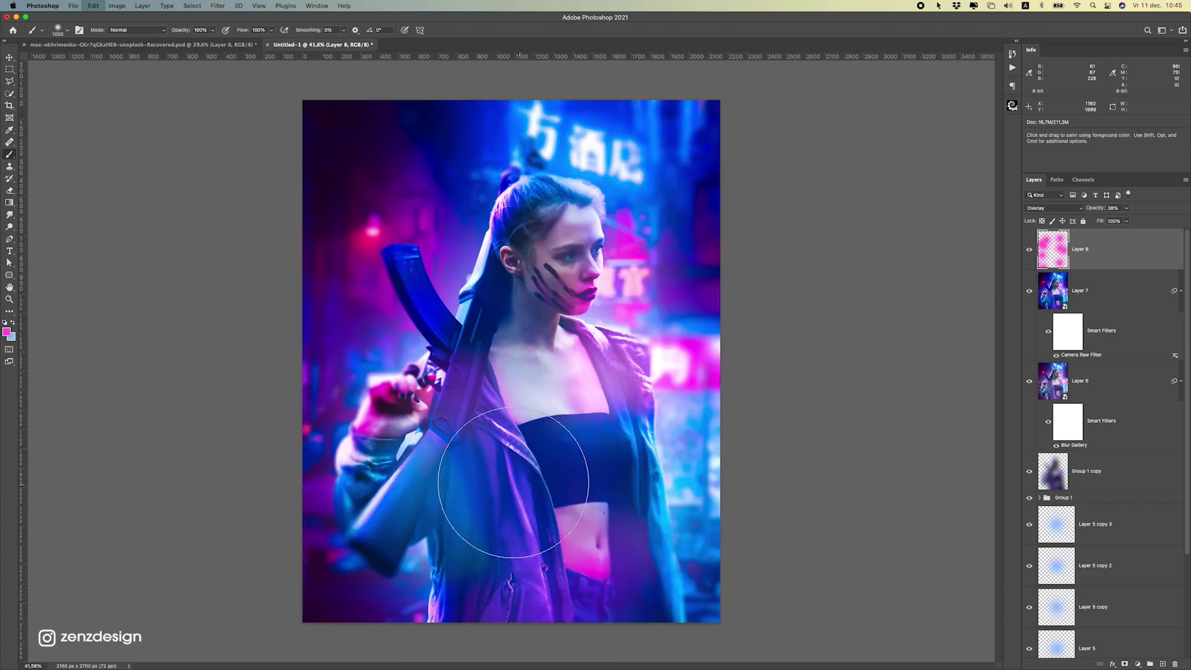
pyautogui.press('super+minus')
pyautogui.press('super+plus')
pyautogui.rightClick(777, 261)
pyautogui.click(776, 288)
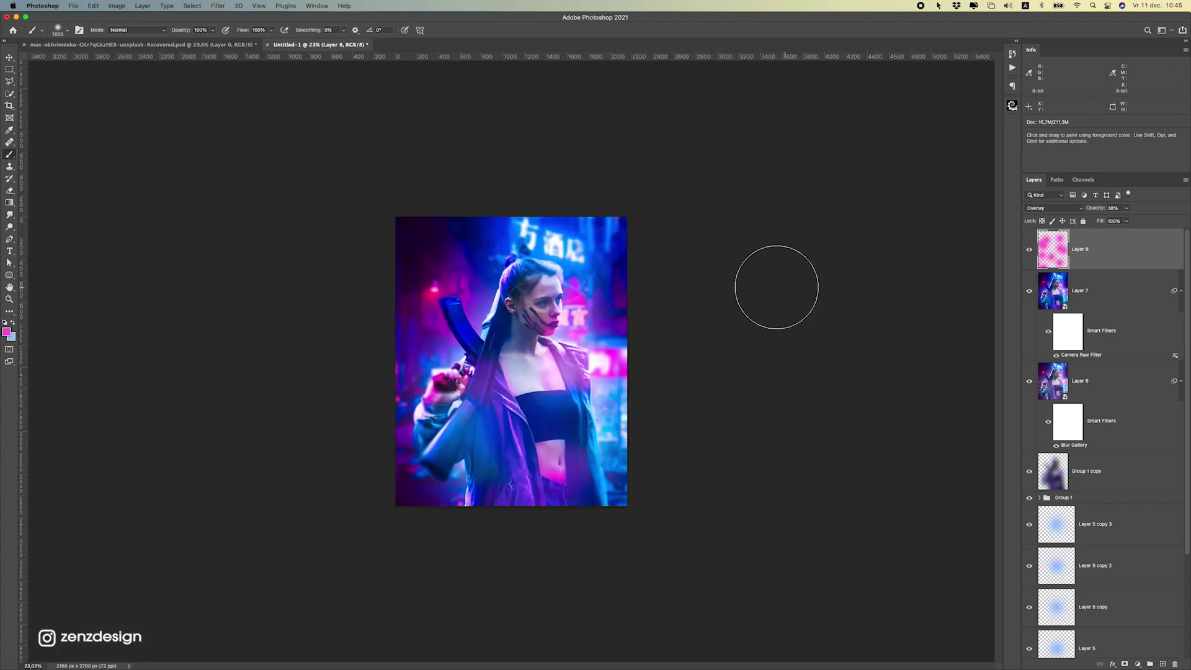